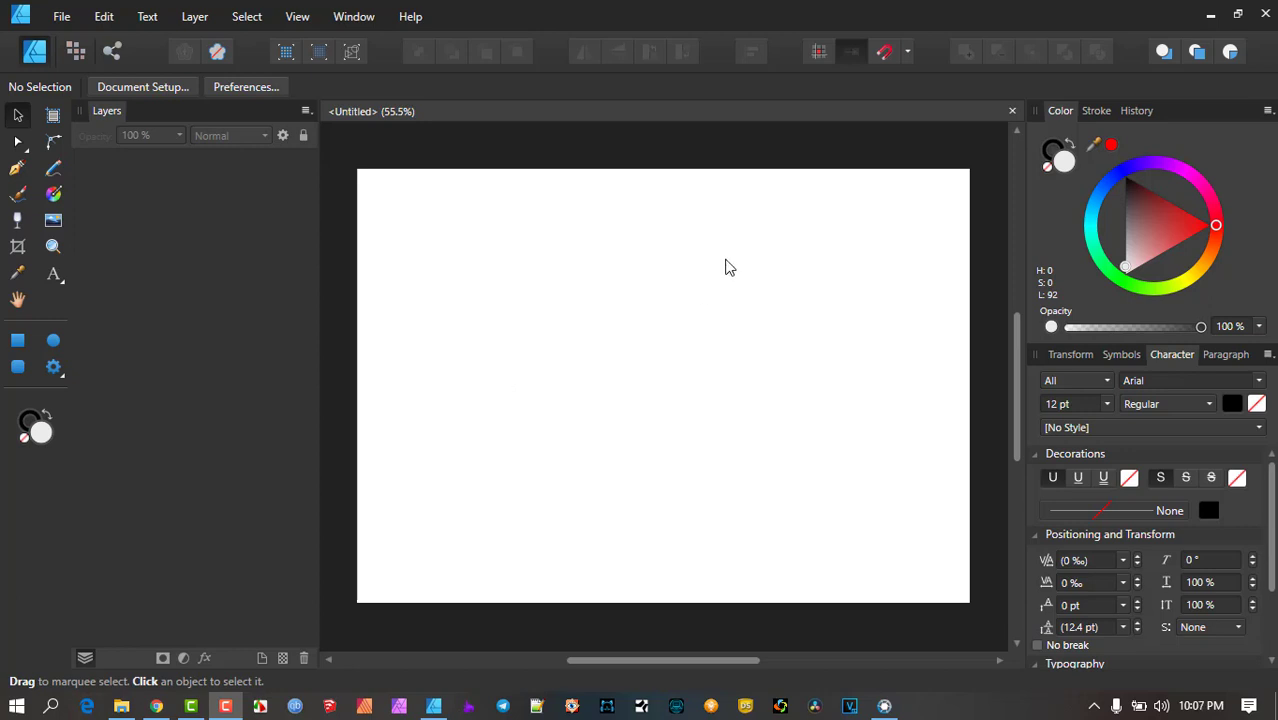
Add the artistic text "MOM" across the page and scale it to about 299 pt so it fits within the page
click(59, 284)
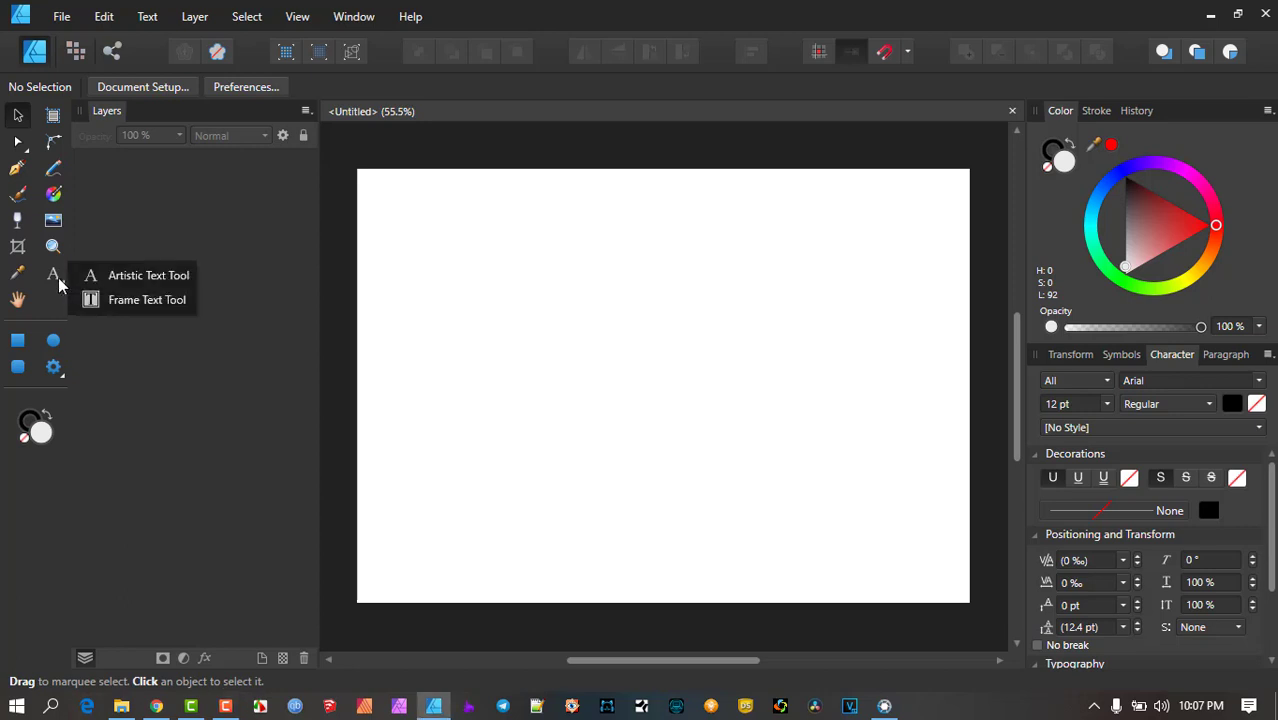
click(160, 287)
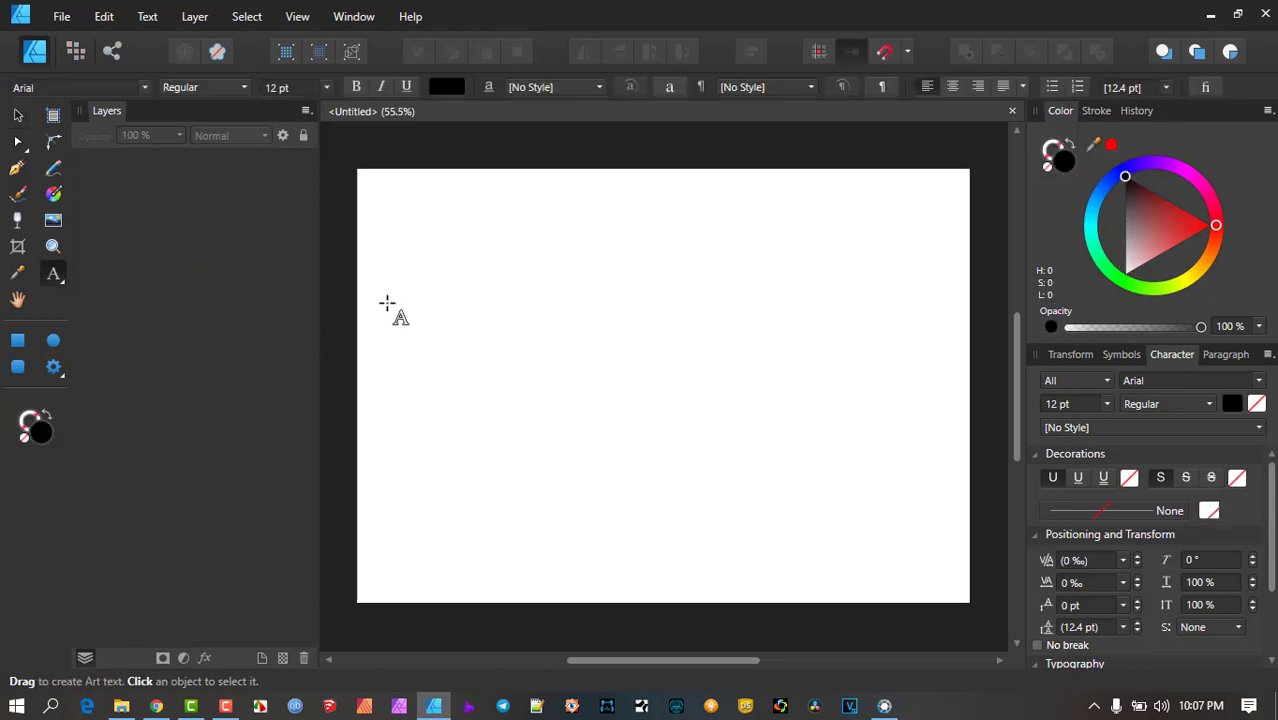
drag(388, 303, 508, 488)
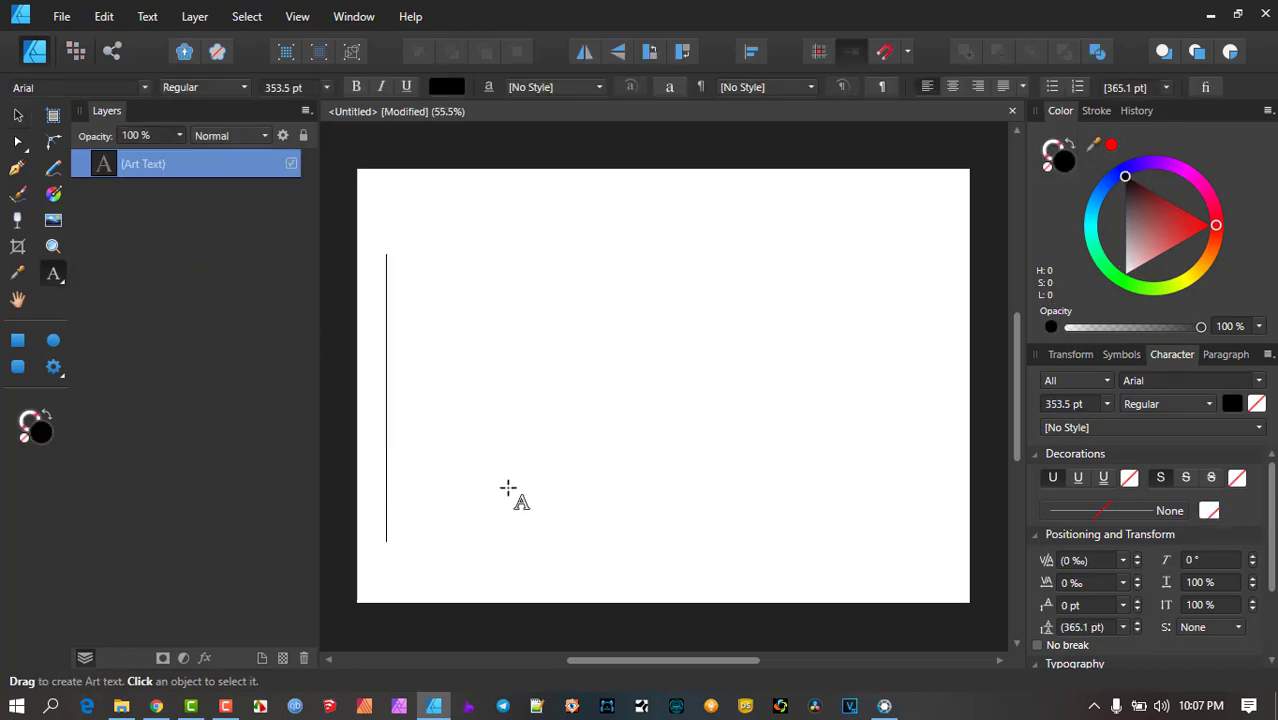
text(MOM)
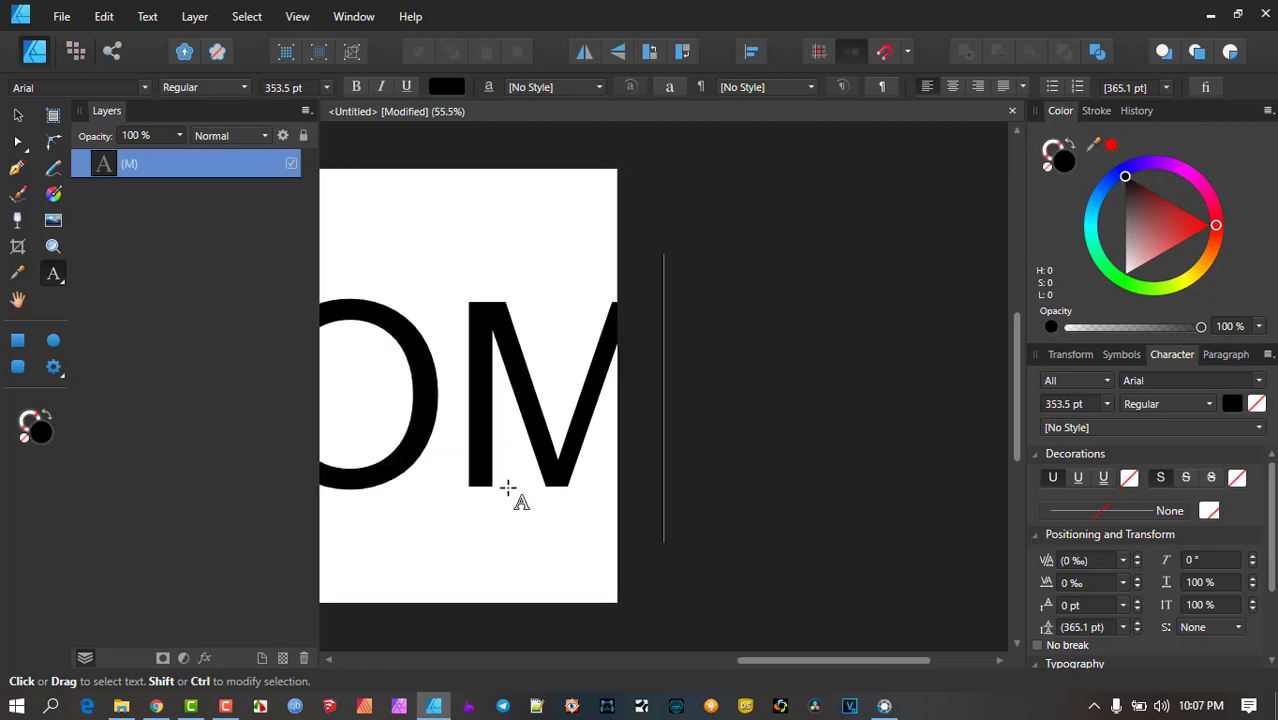
key(Escape)
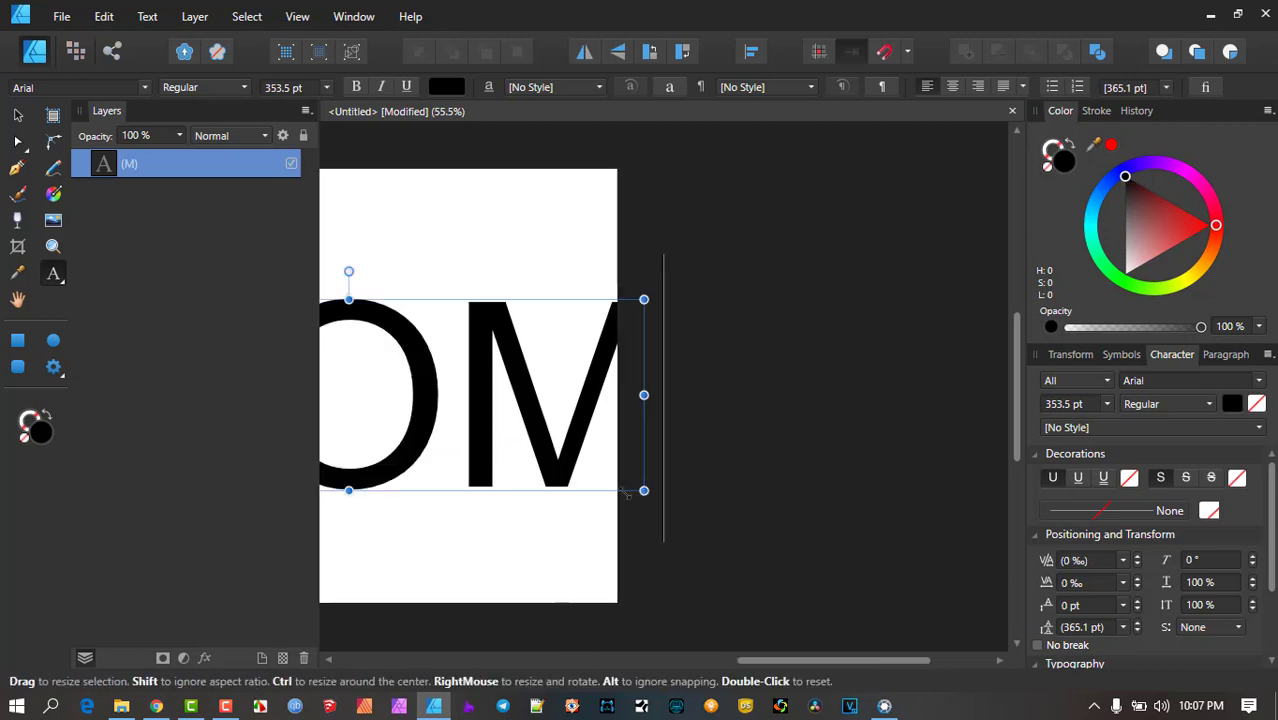
drag(642, 486, 553, 461)
scroll(772, 419, left, 5)
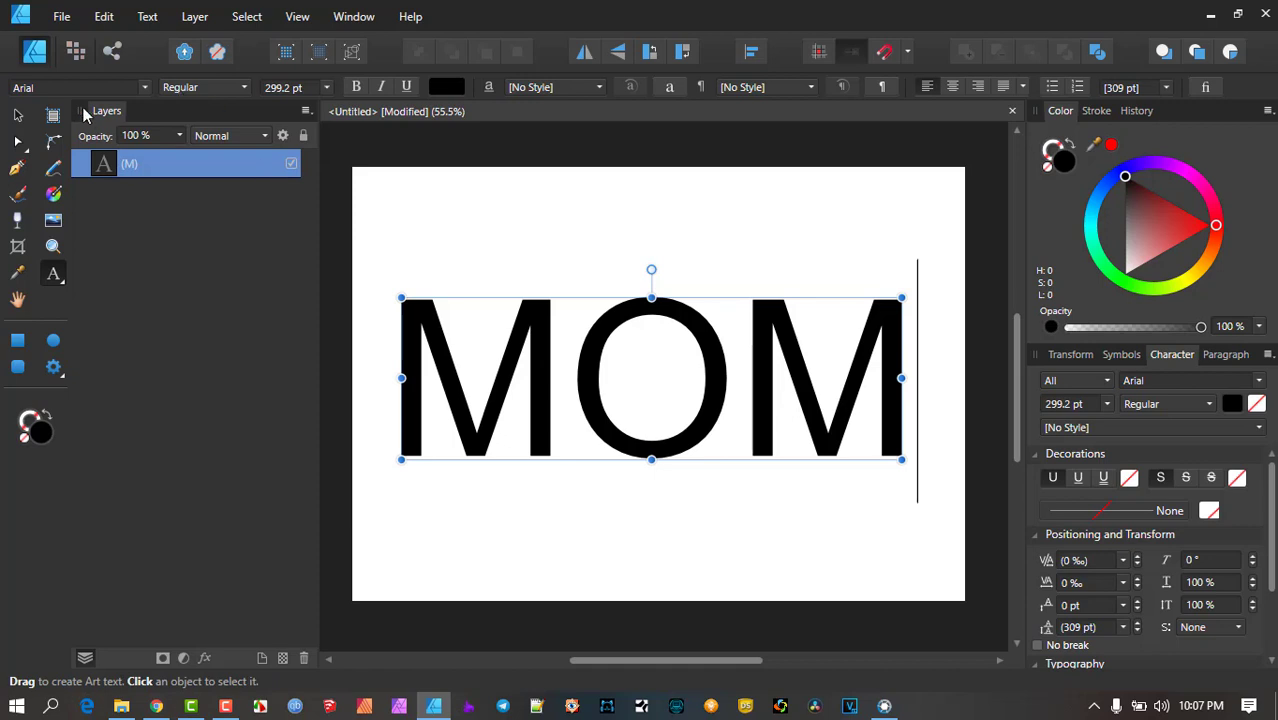
Make the whole "MOM" text bold and deselect it
key(Home)
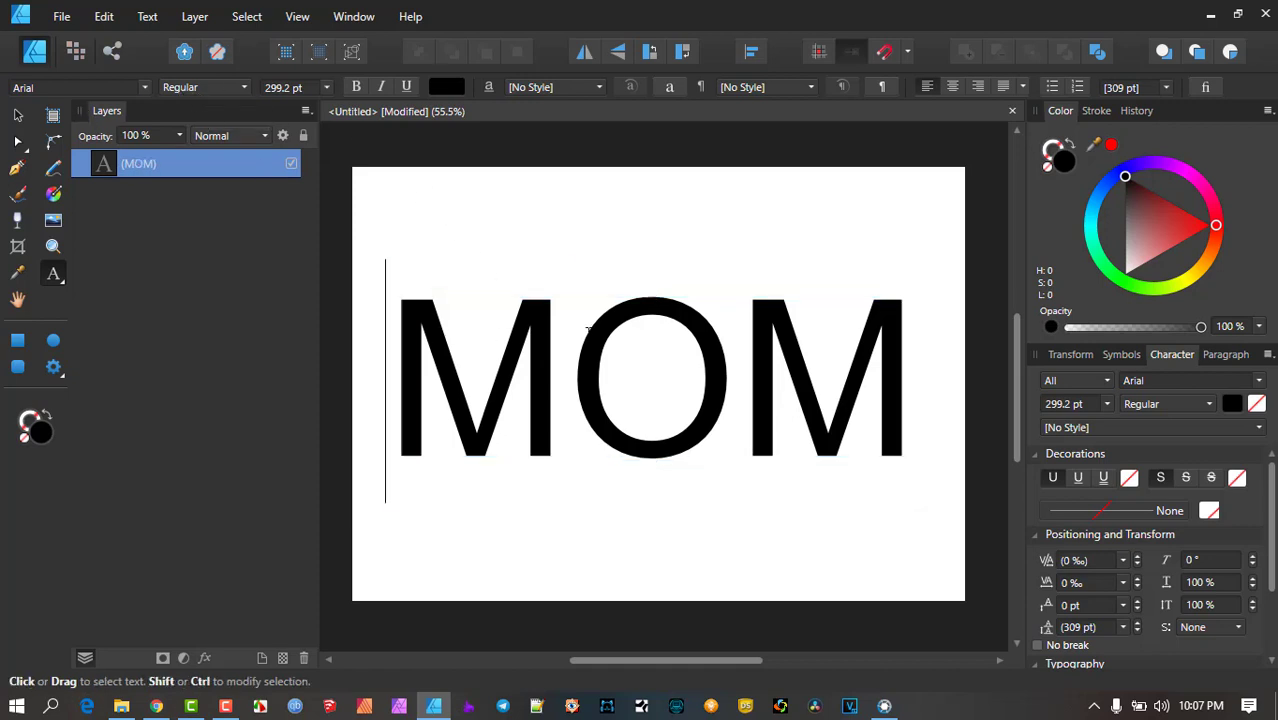
key(shift+End)
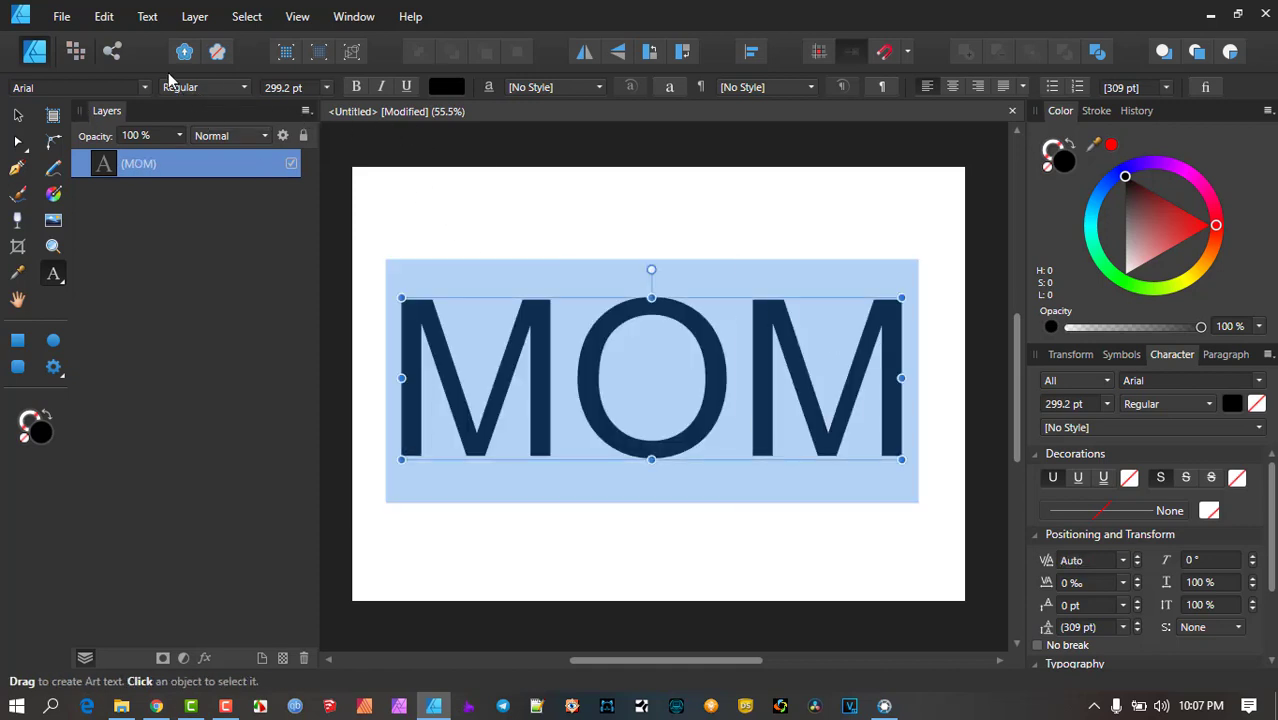
click(357, 87)
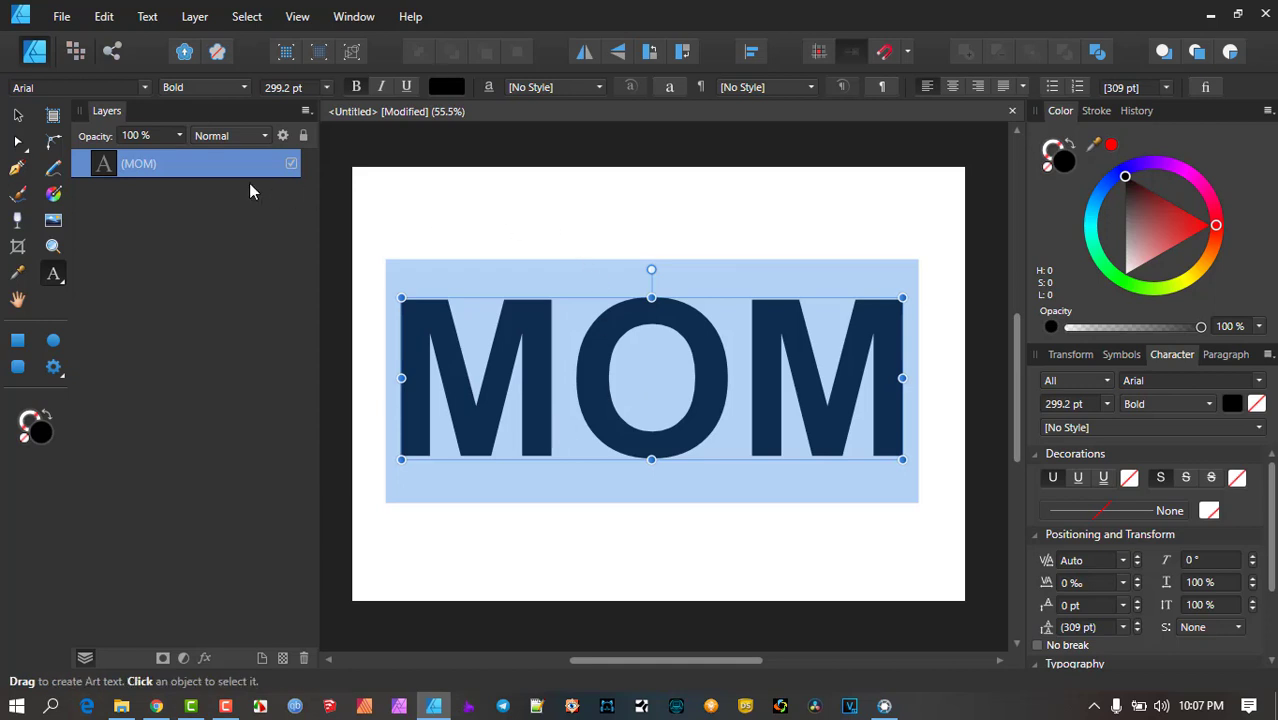
click(18, 116)
click(573, 220)
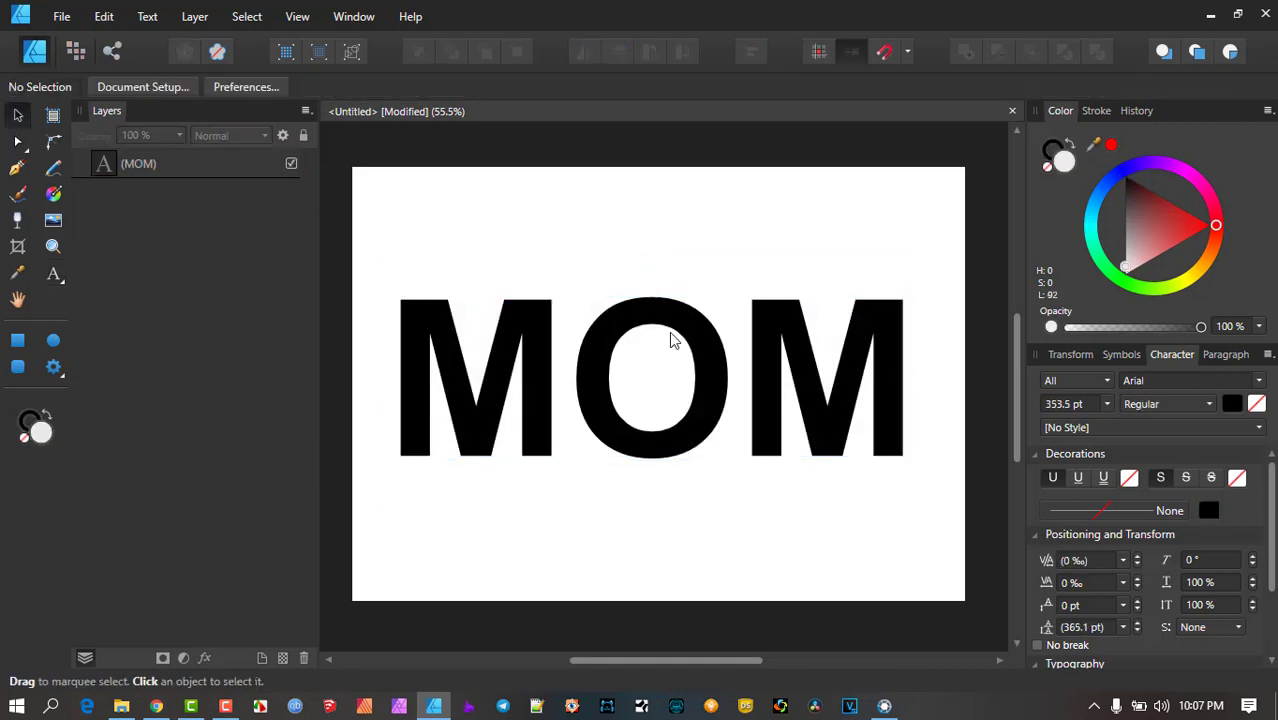
Give the "MOM" text a black stroke
click(724, 342)
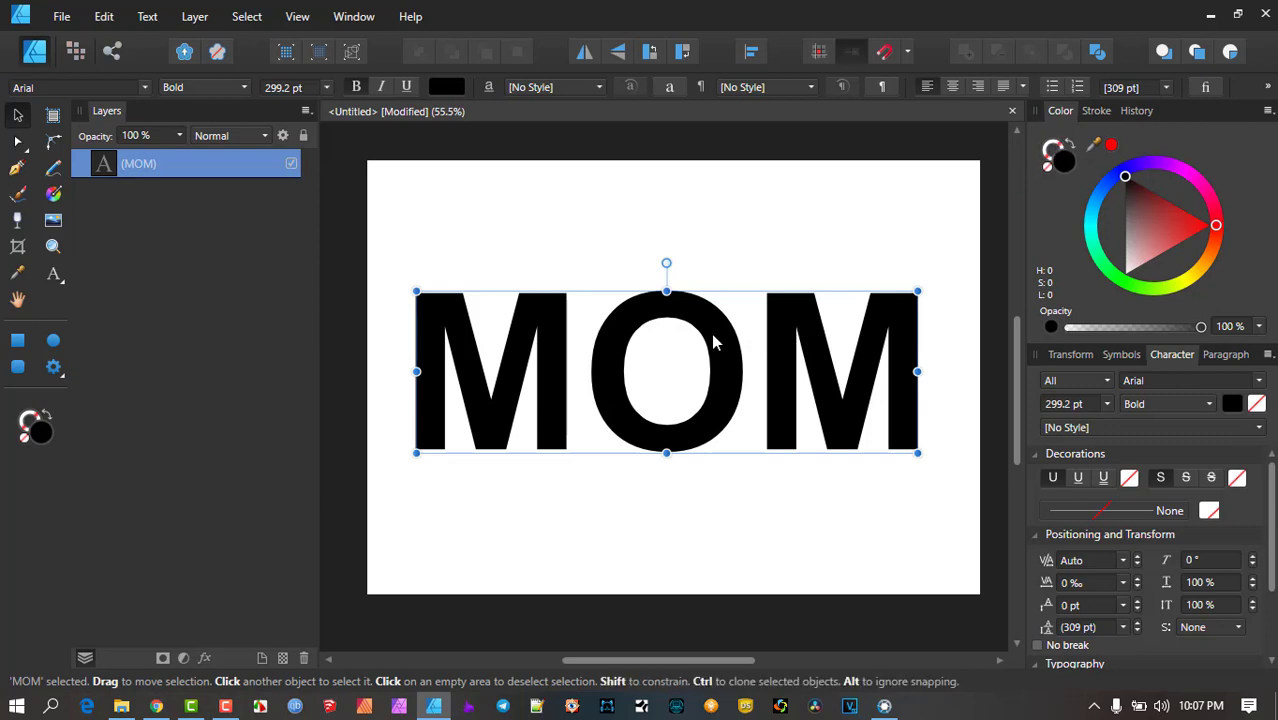
click(1058, 149)
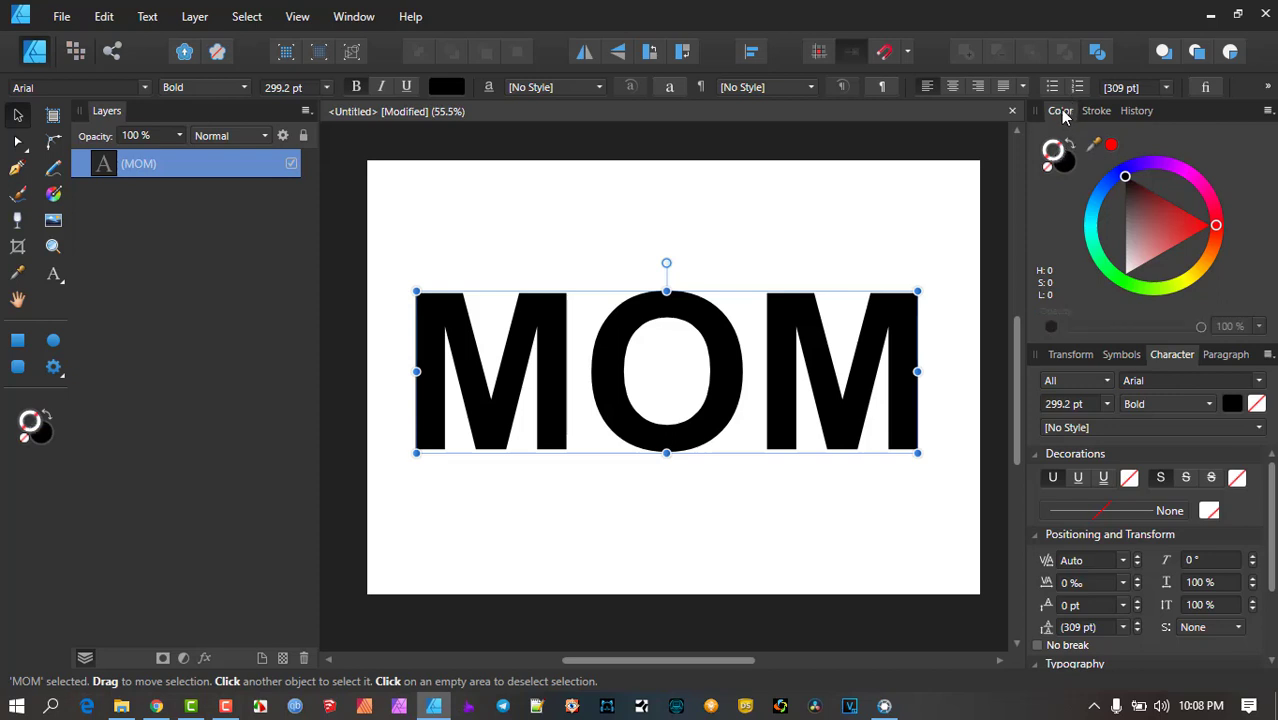
click(1145, 226)
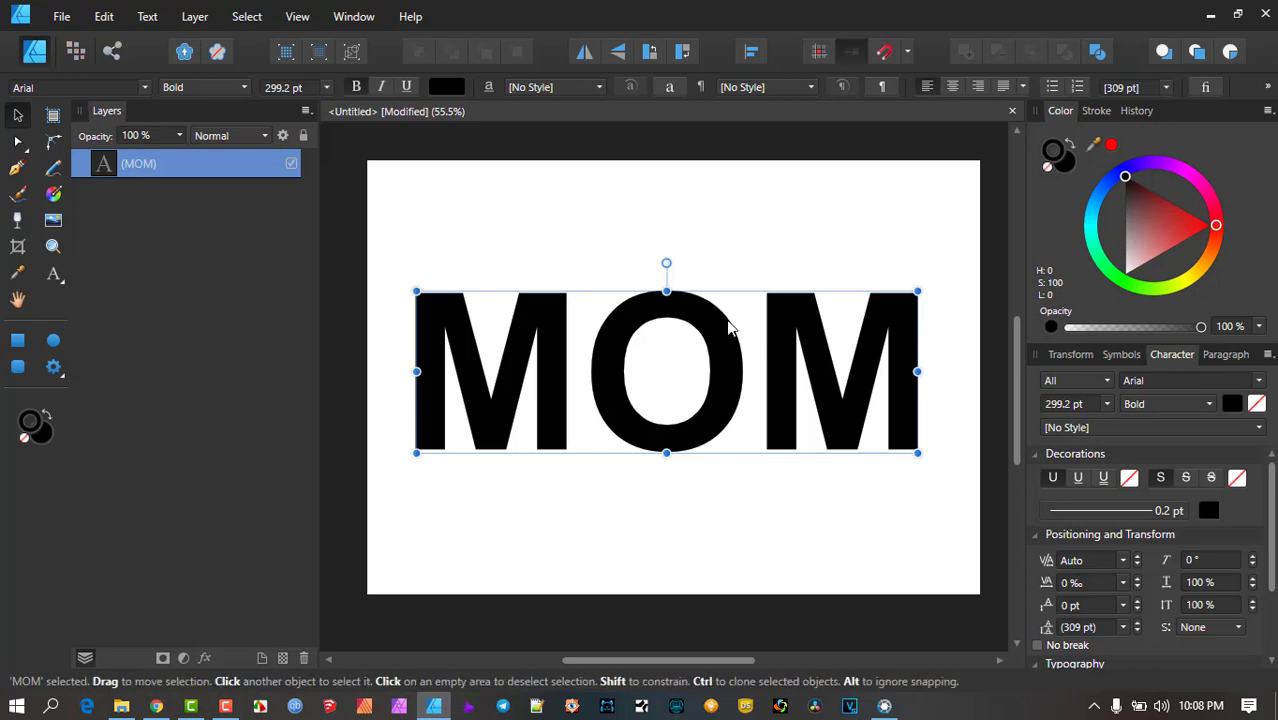
scroll(853, 376, up, 1)
drag(853, 376, 895, 368)
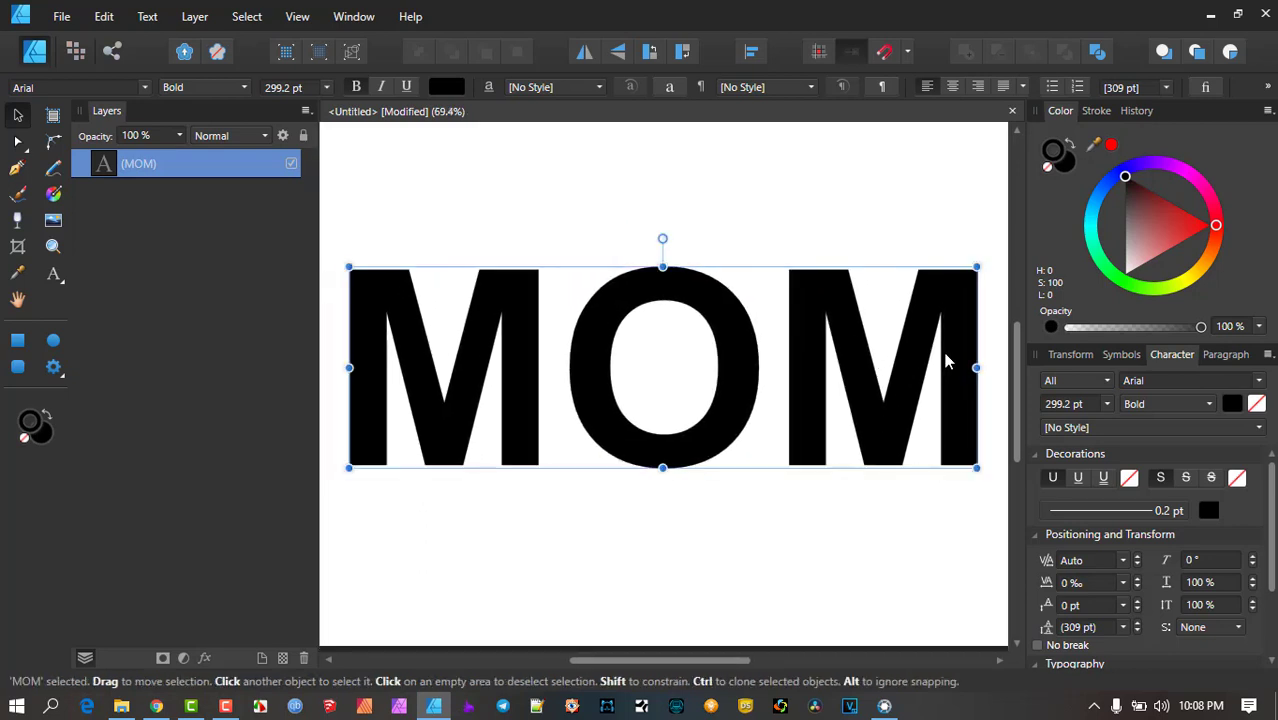
Change the stroke color of the "MOM" text to pure red
click(1100, 111)
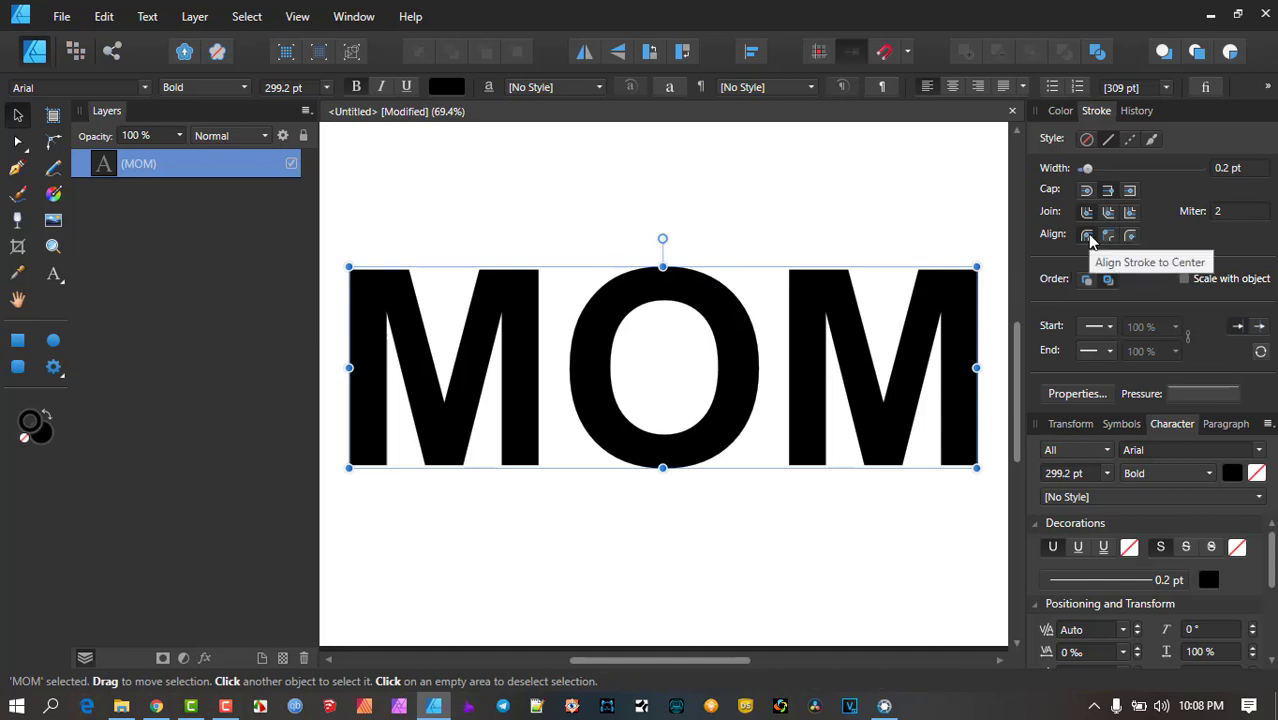
click(1061, 114)
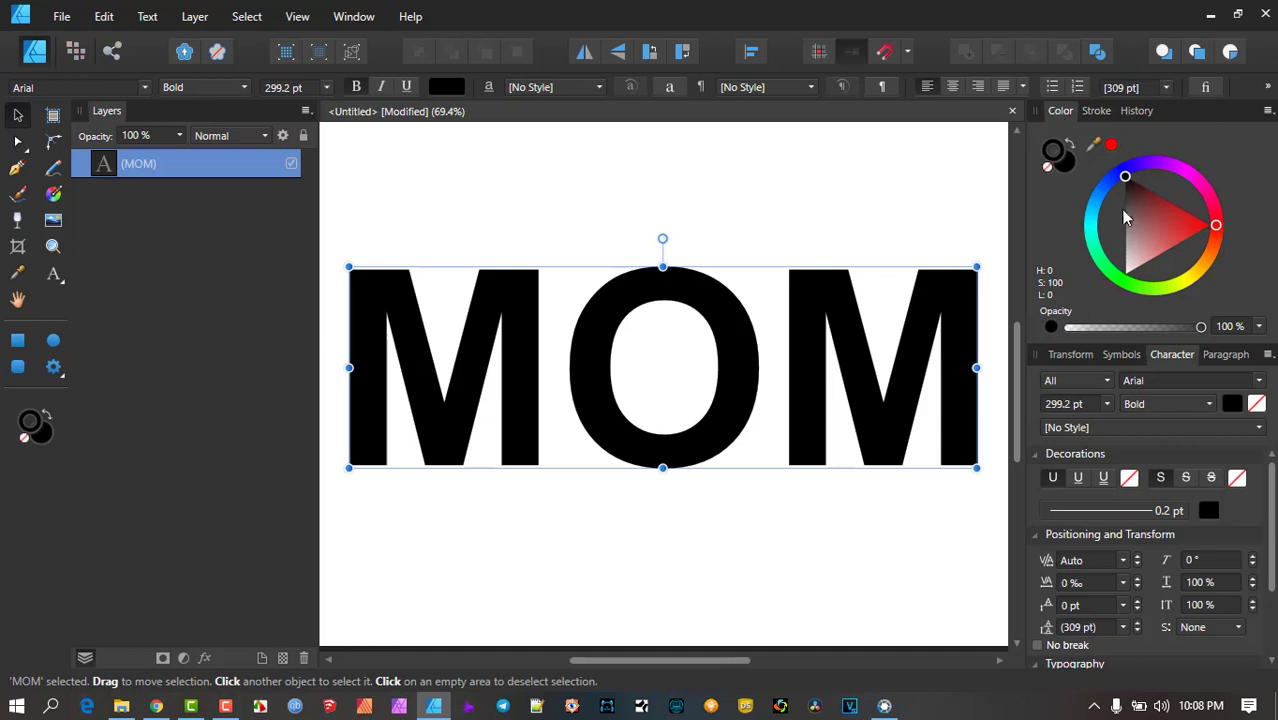
drag(1125, 218, 1212, 225)
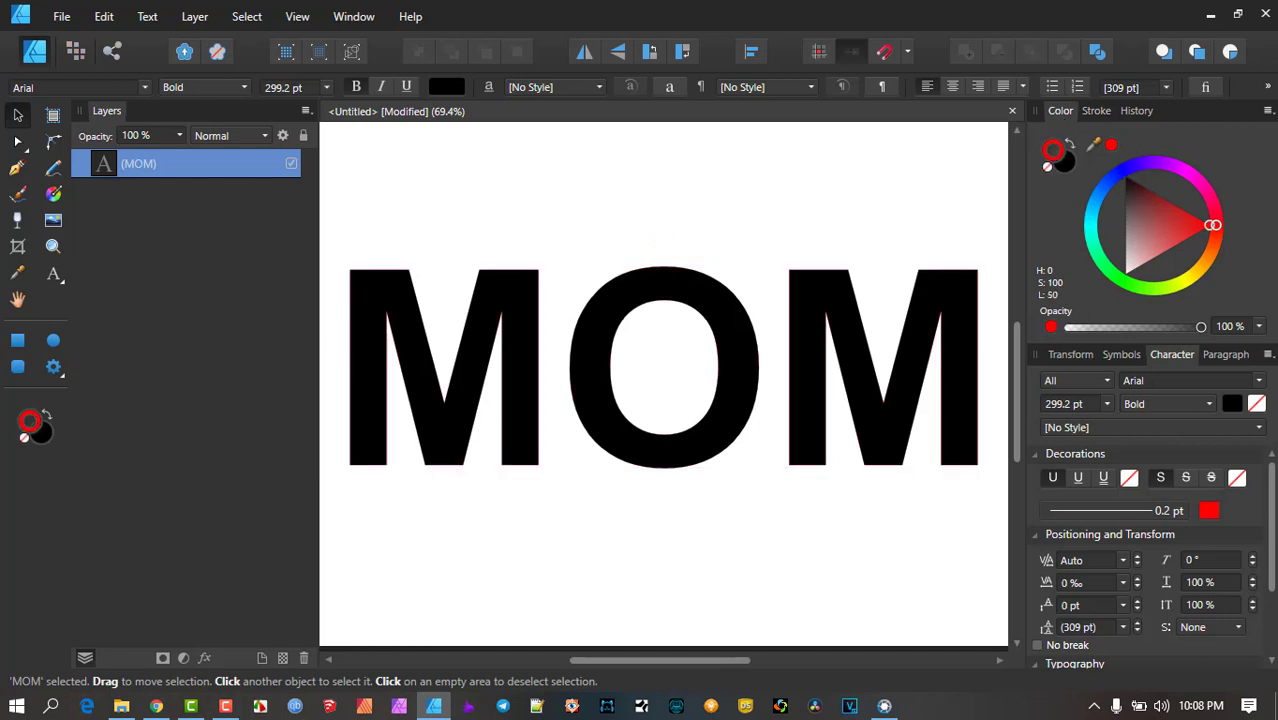
Thicken the red stroke around the letters to 2.8 pt
click(1096, 111)
drag(1085, 171, 1117, 169)
scroll(850, 286, up, 5)
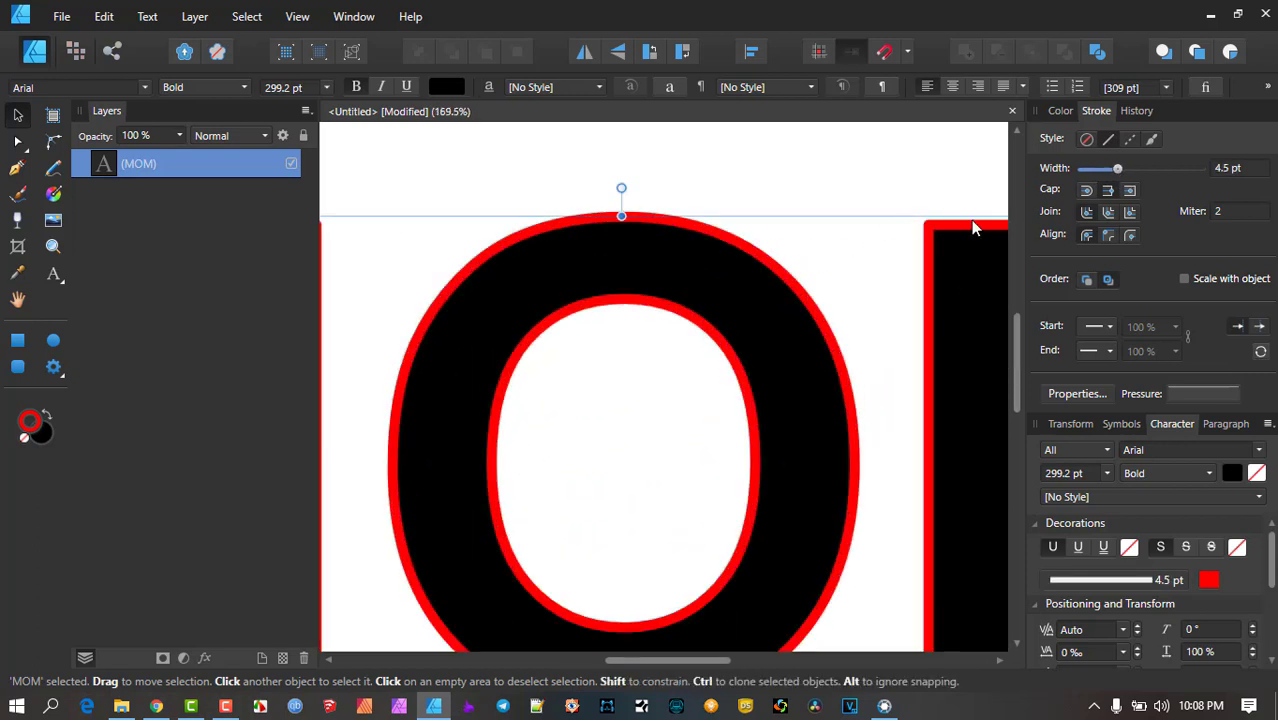
mouse_move(1117, 169)
mouse_down()
mouse_move(1145, 170)
mouse_move(1106, 170)
mouse_move(1135, 187)
mouse_move(1114, 189)
mouse_up()
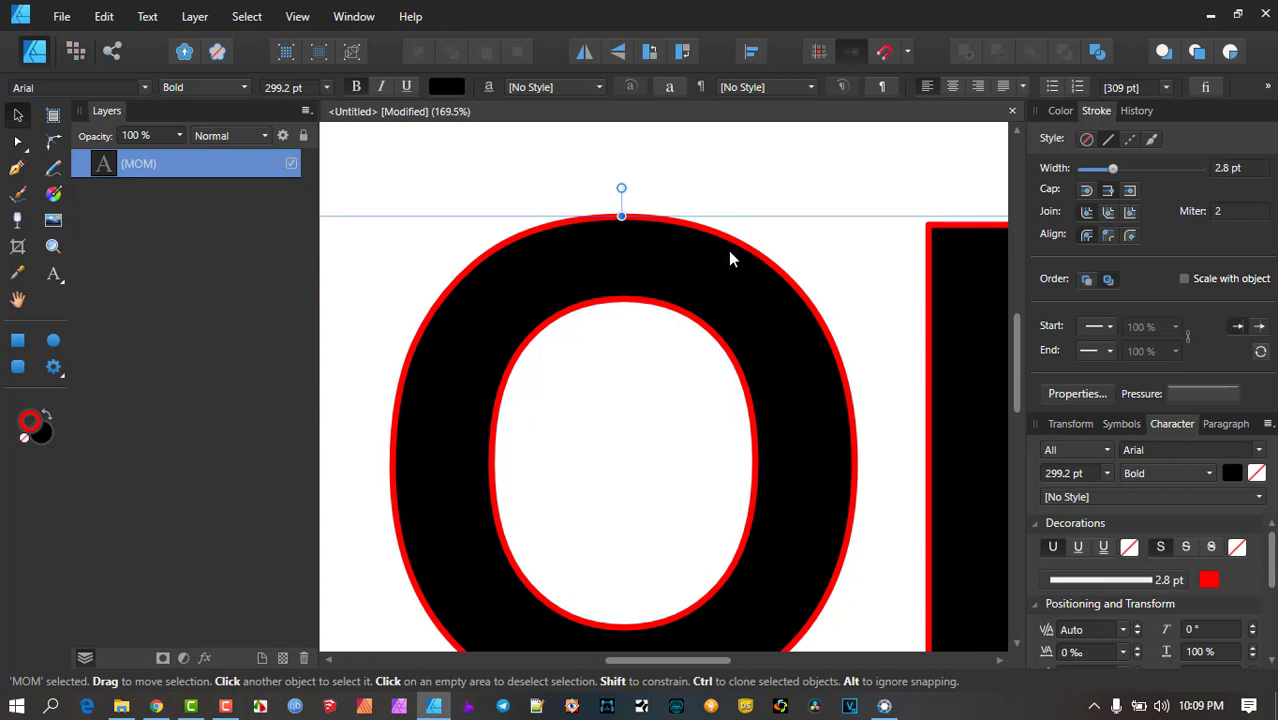
Align the letters' stroke to the outside, after trying inside alignment, and widen it to 9.7 pt
click(1109, 237)
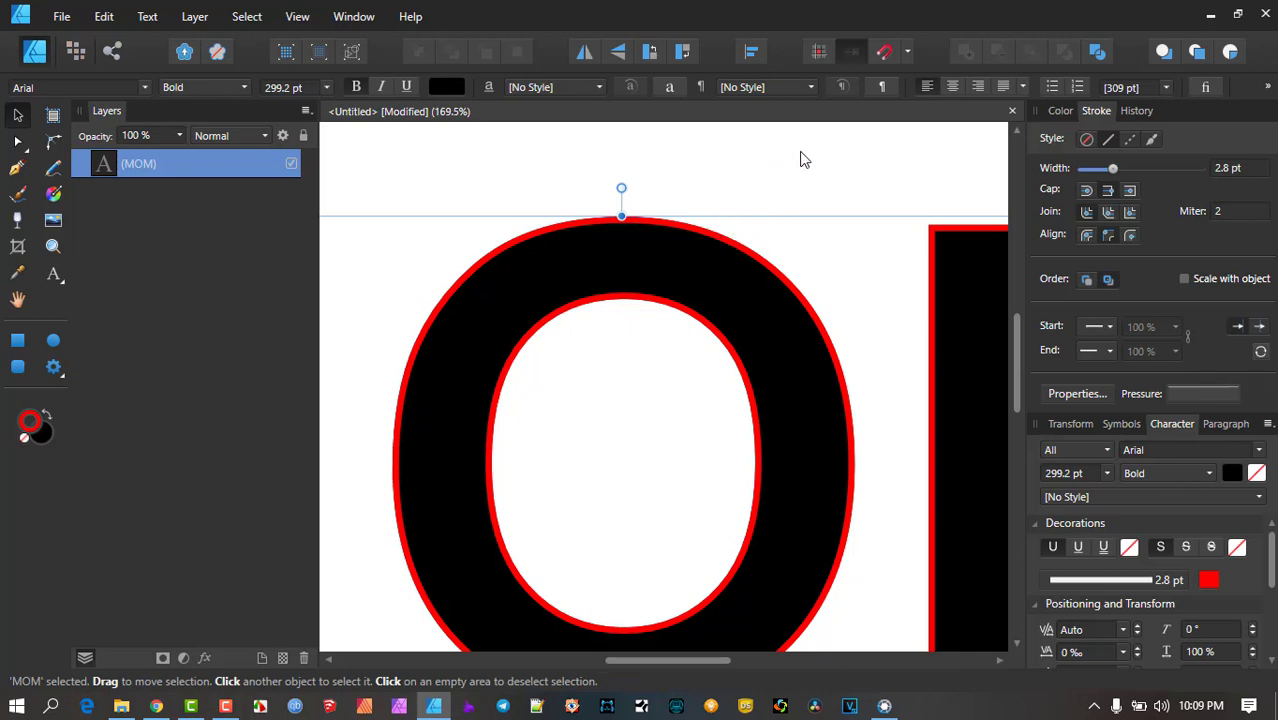
click(1131, 236)
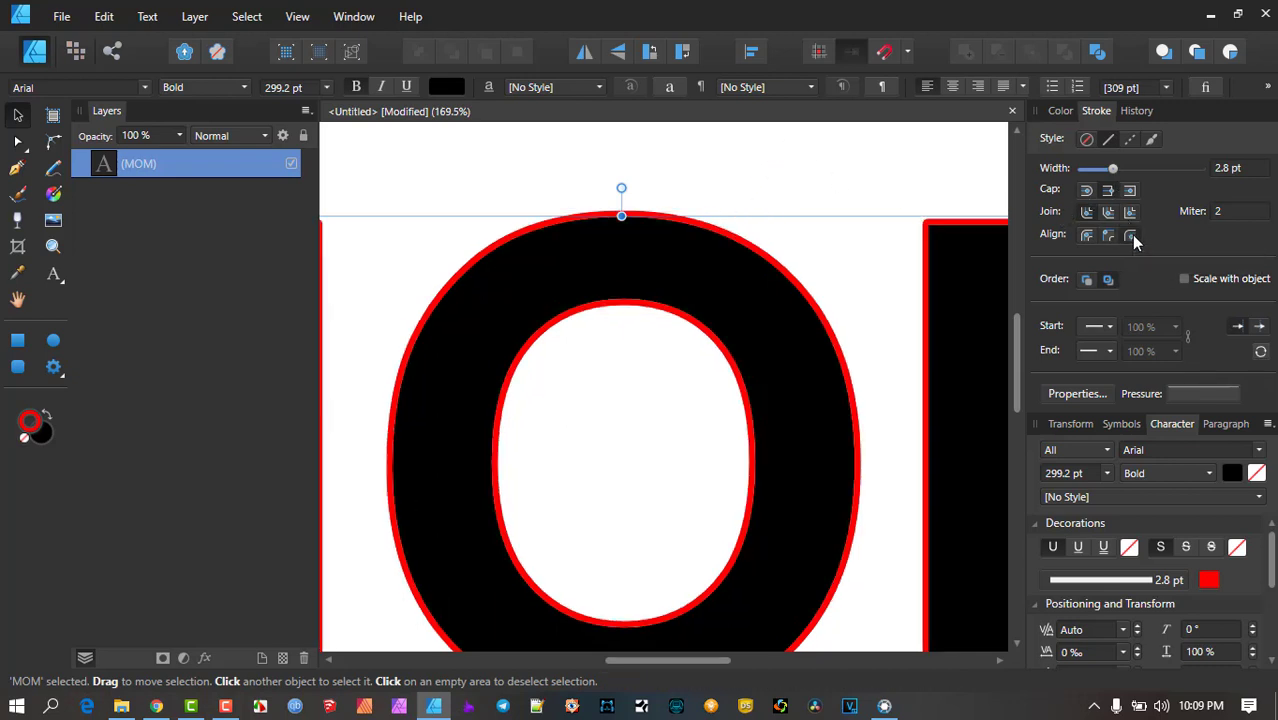
drag(1113, 169, 1133, 175)
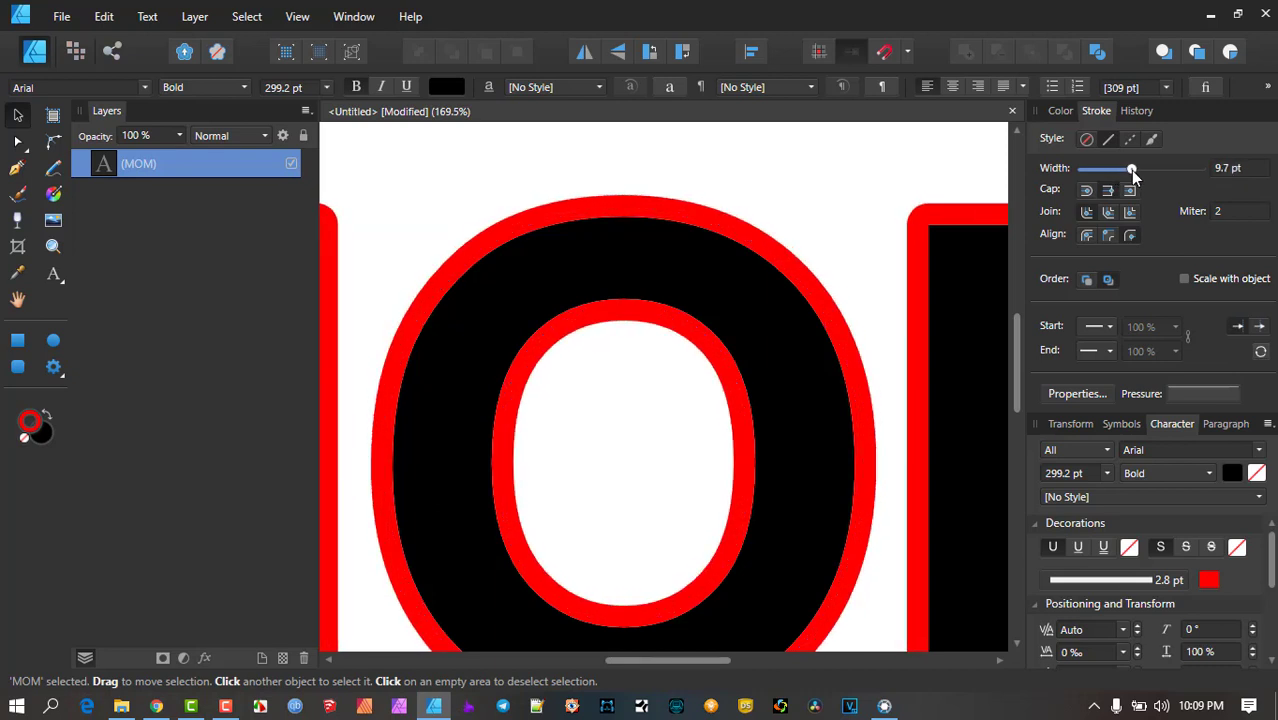
scroll(732, 248, down, 5)
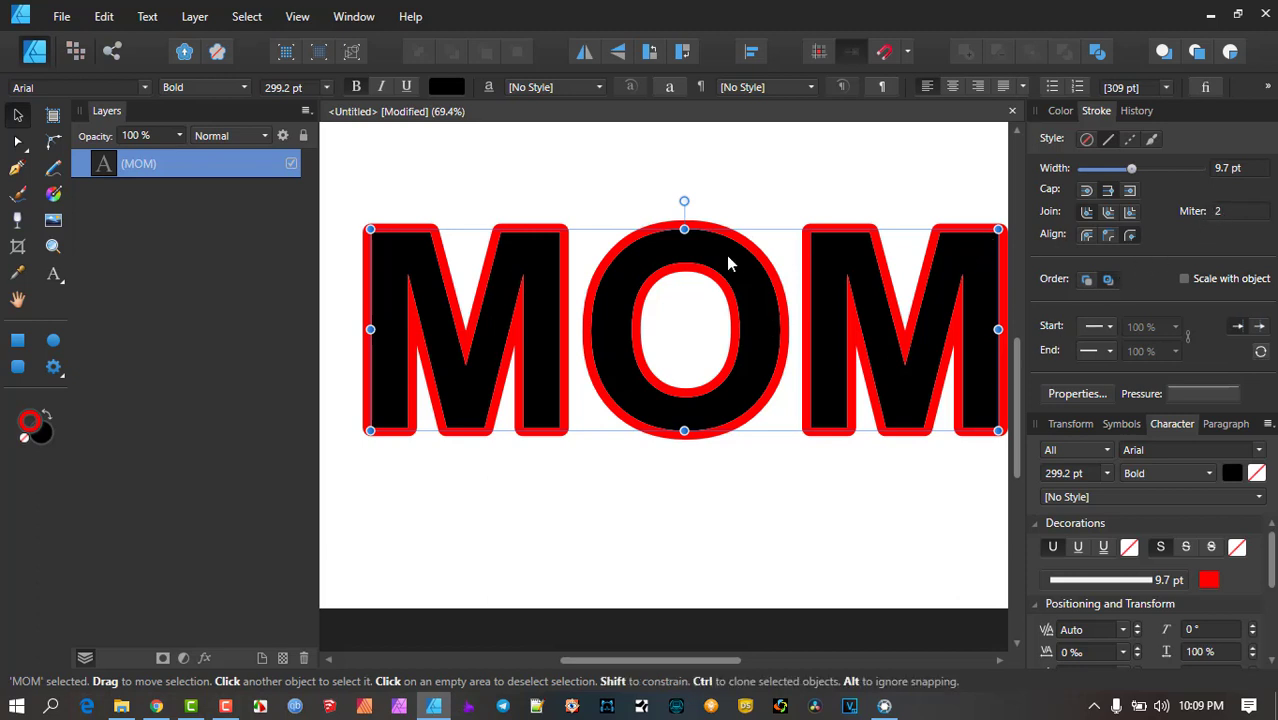
scroll(561, 259, up, 1)
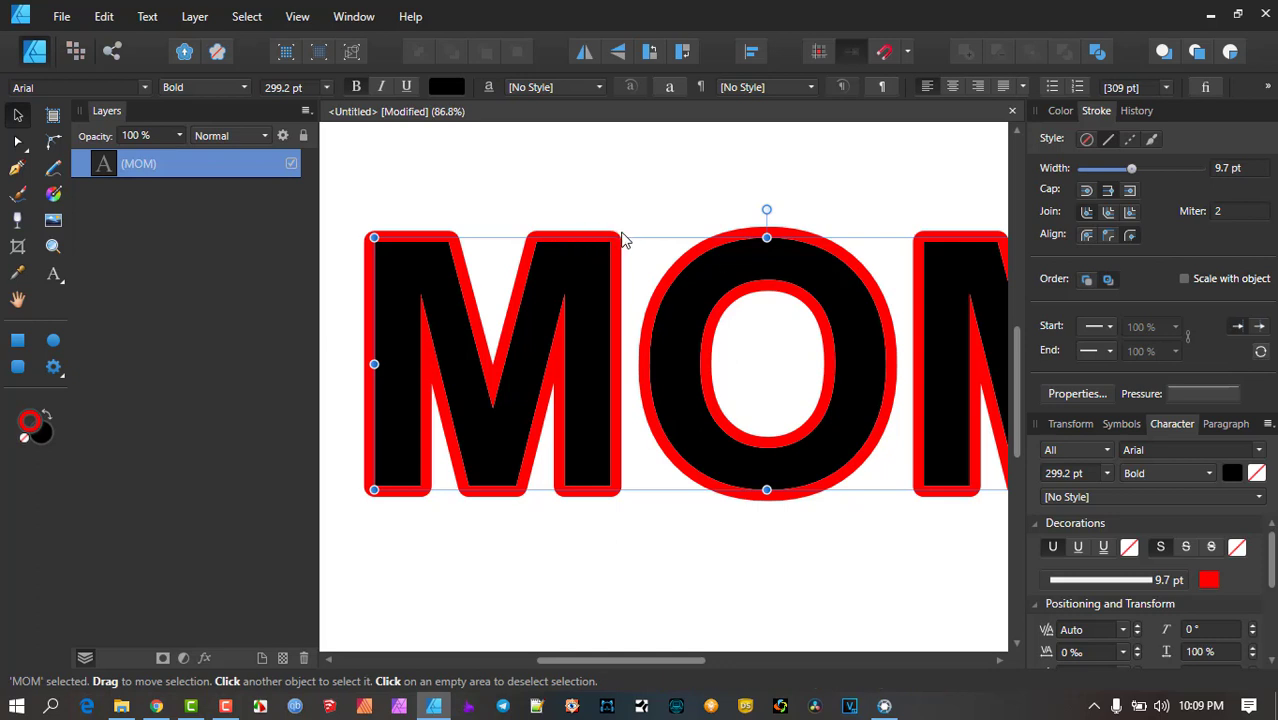
Give the stroke sharp mitered corners with a miter limit of 5 and set its width to 8.7 pt
click(1231, 213)
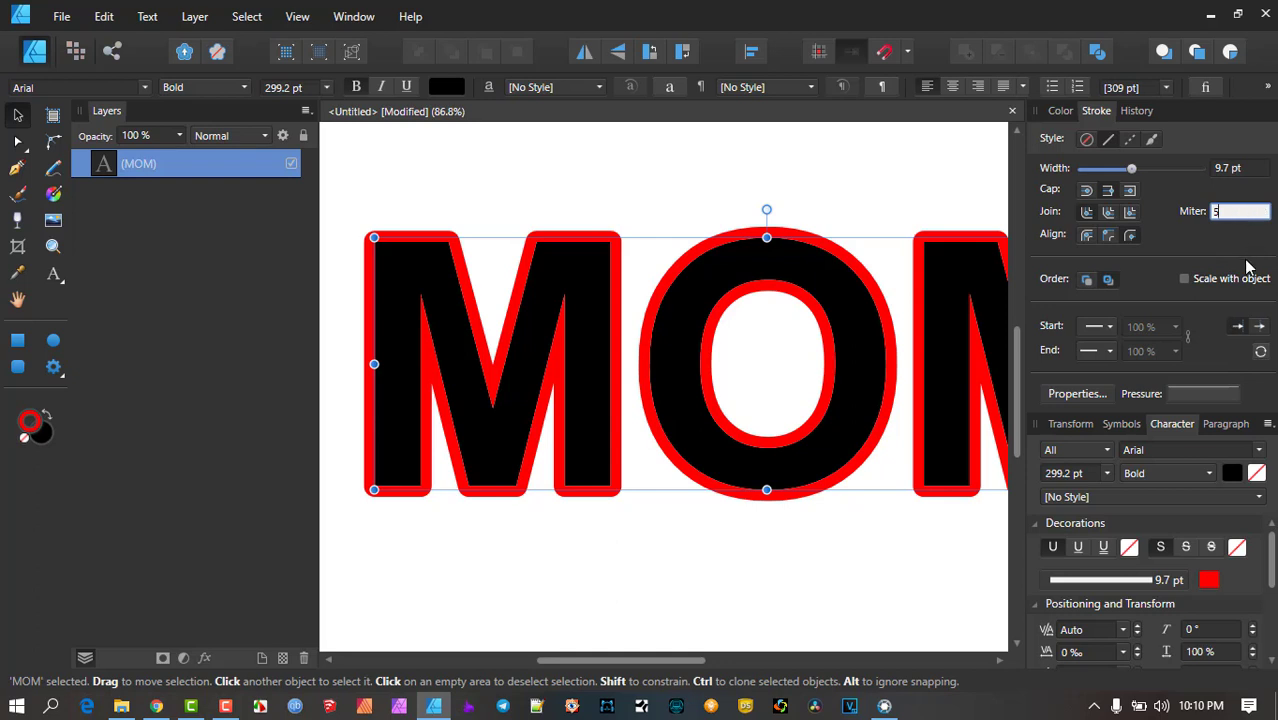
key(Return)
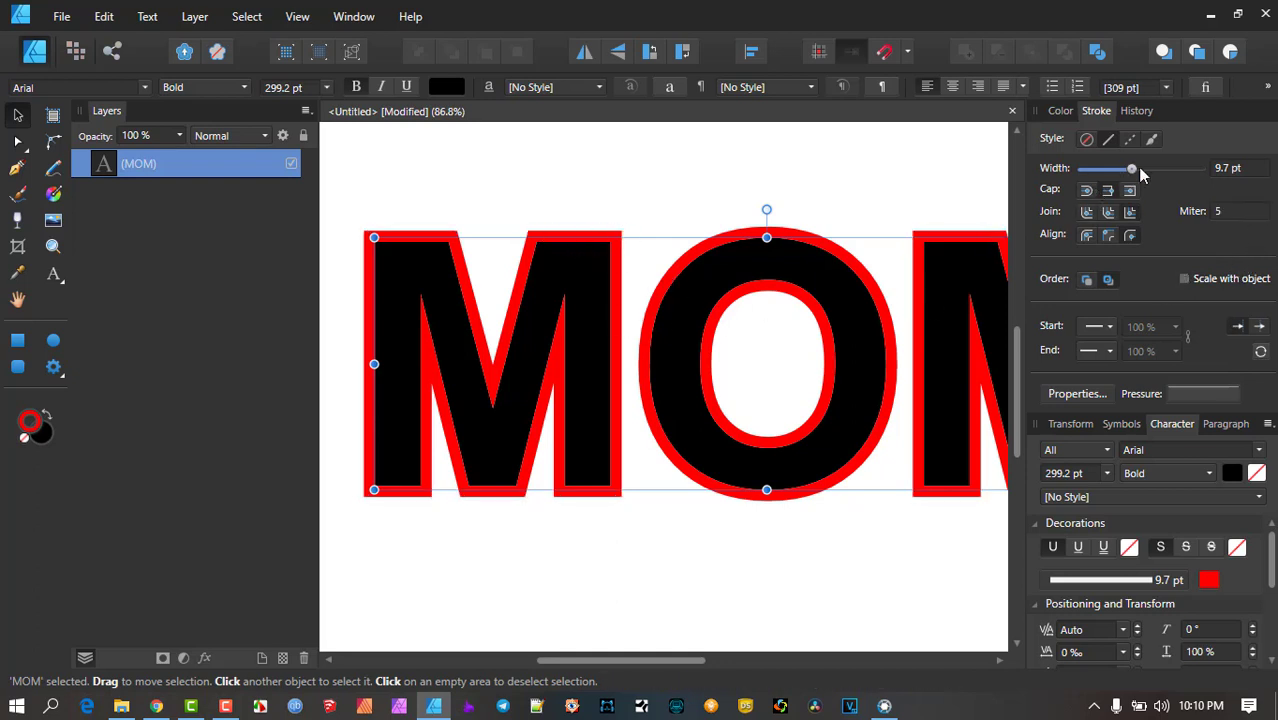
mouse_move(1133, 168)
mouse_down()
mouse_move(1146, 171)
mouse_move(1130, 172)
mouse_up()
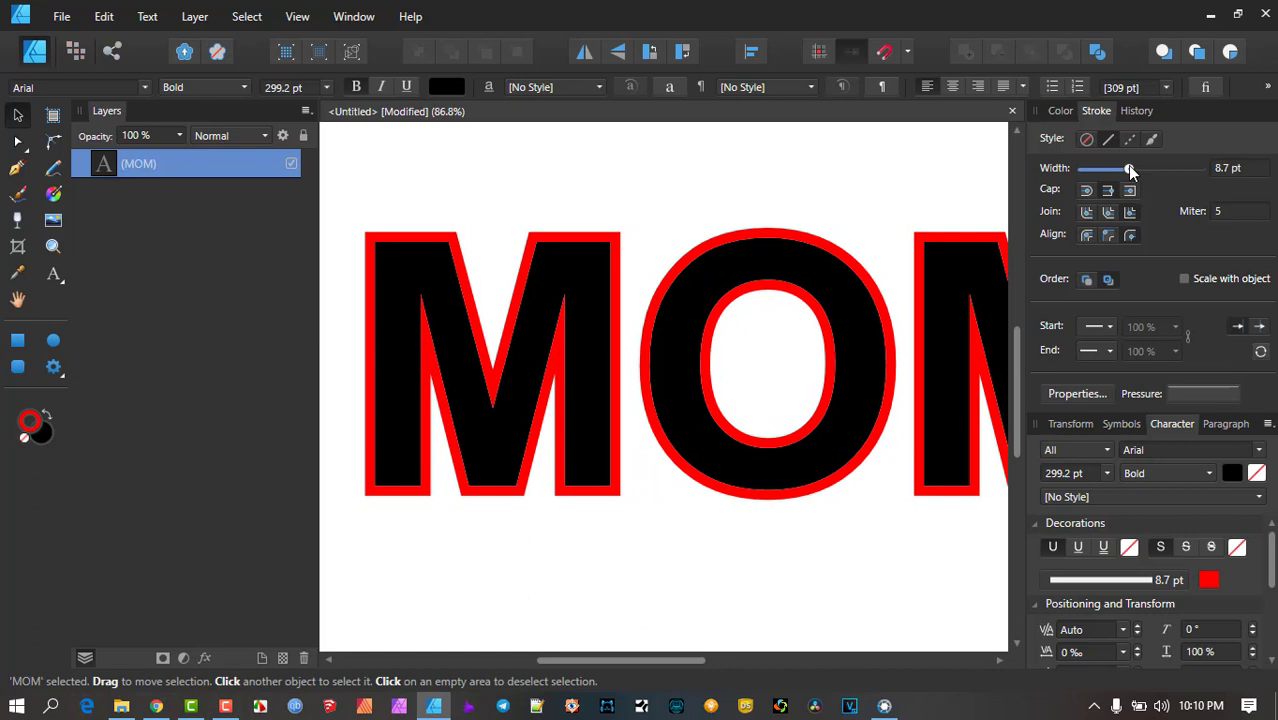
key(ctrl+0)
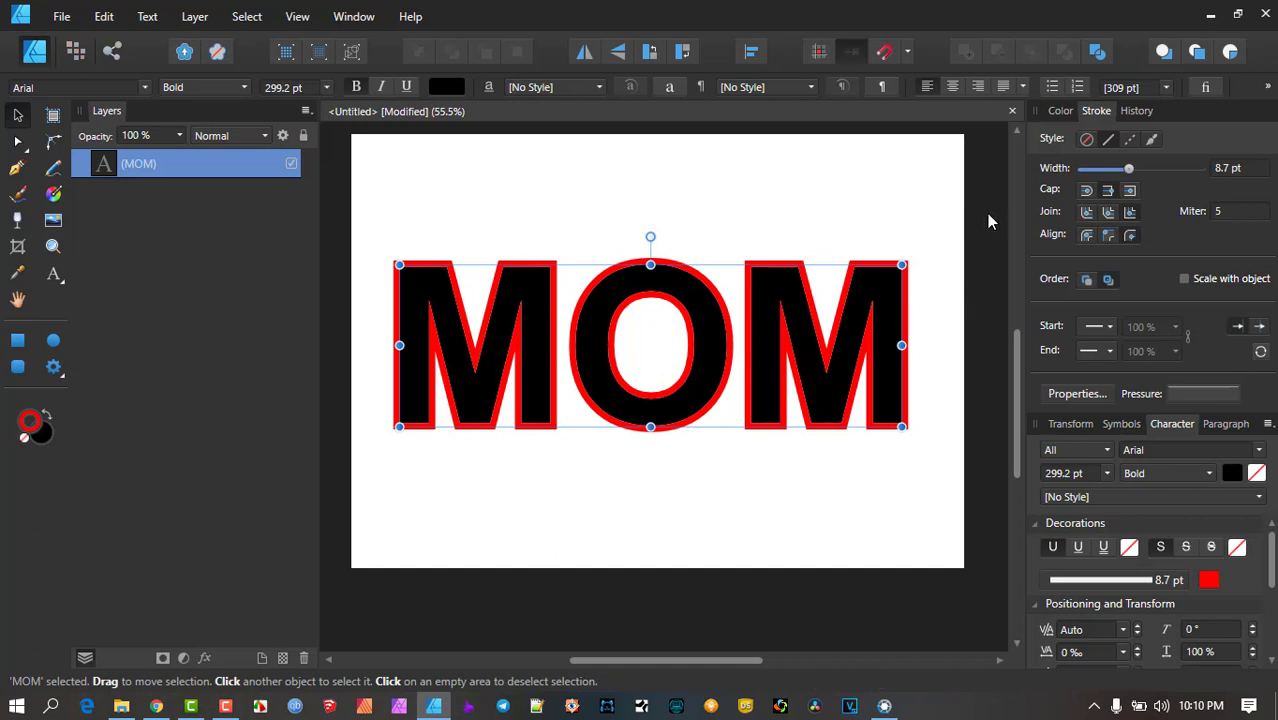
Recolor the stroke of the "MOM" text black to match the fill, and inspect the seam between them
click(1060, 112)
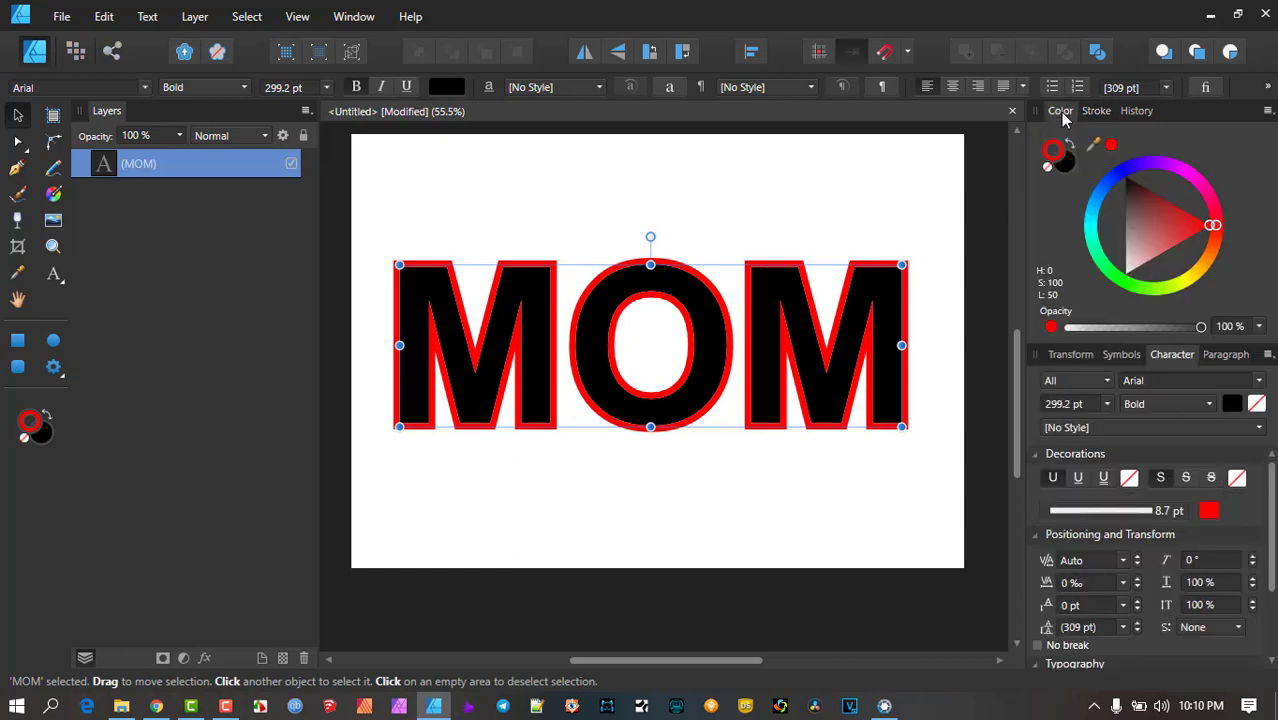
click(1057, 168)
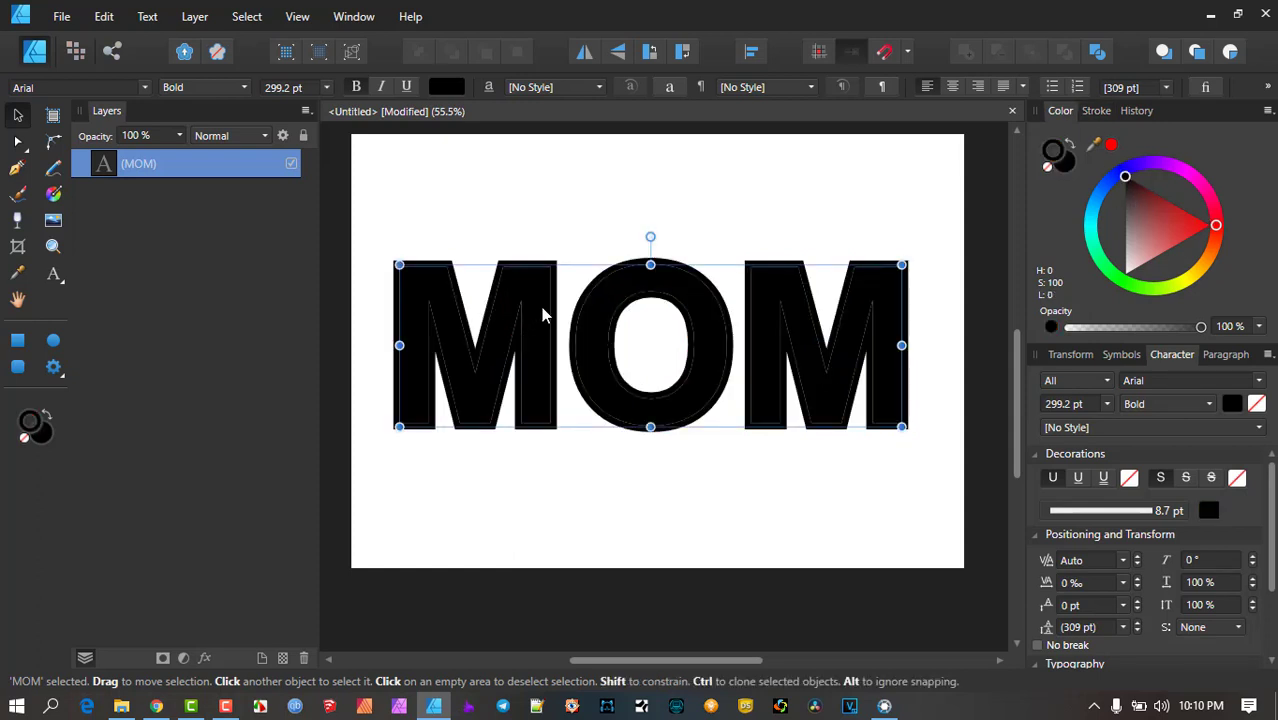
scroll(600, 275, up, 3)
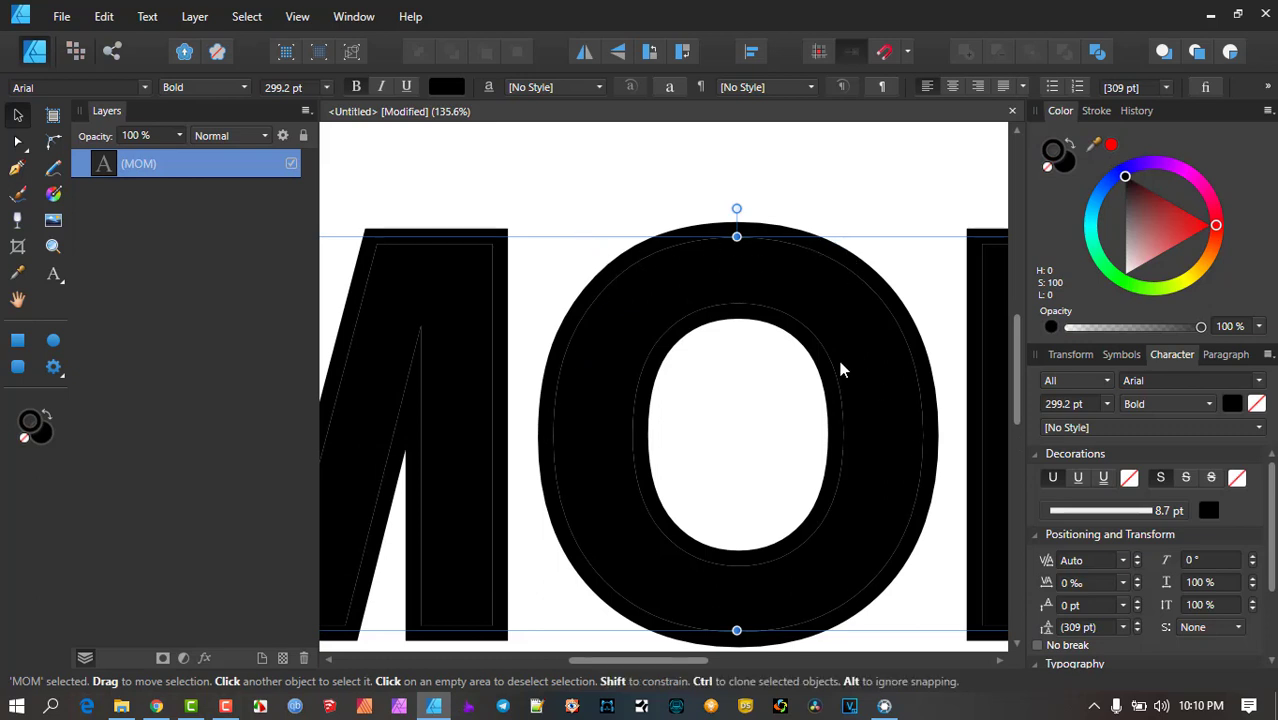
scroll(727, 342, down, 2)
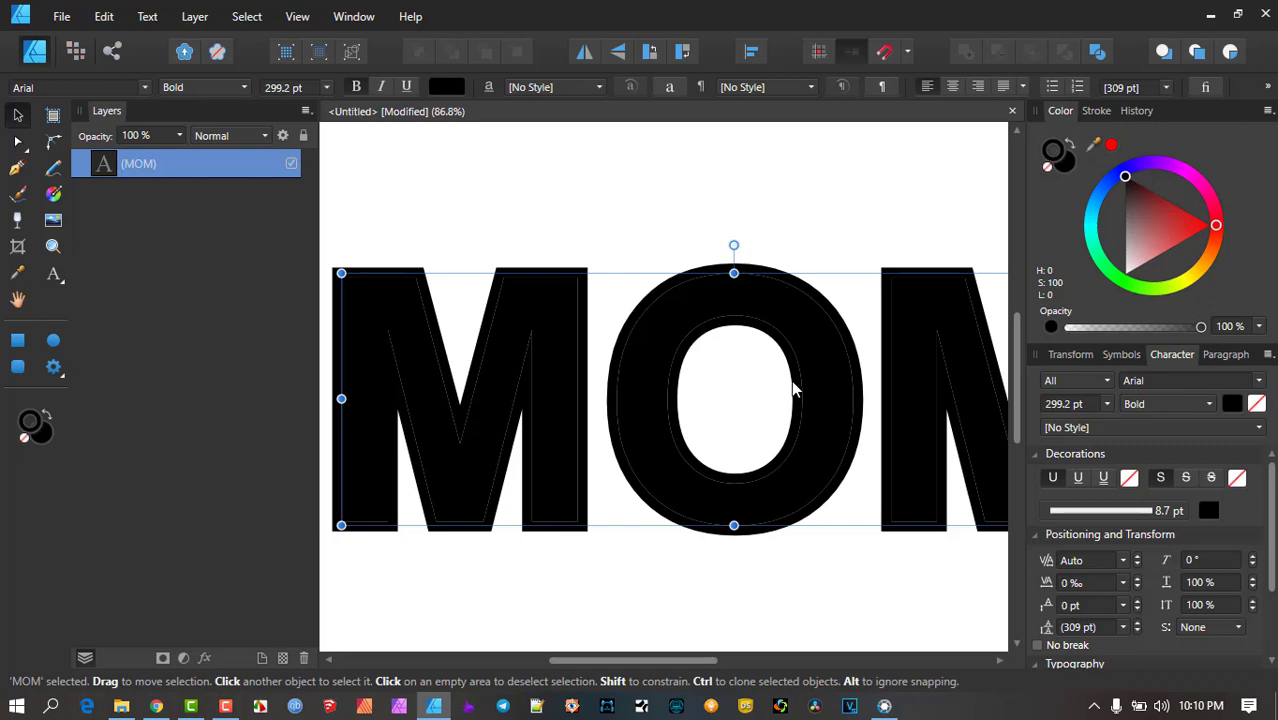
scroll(660, 348, down, 1)
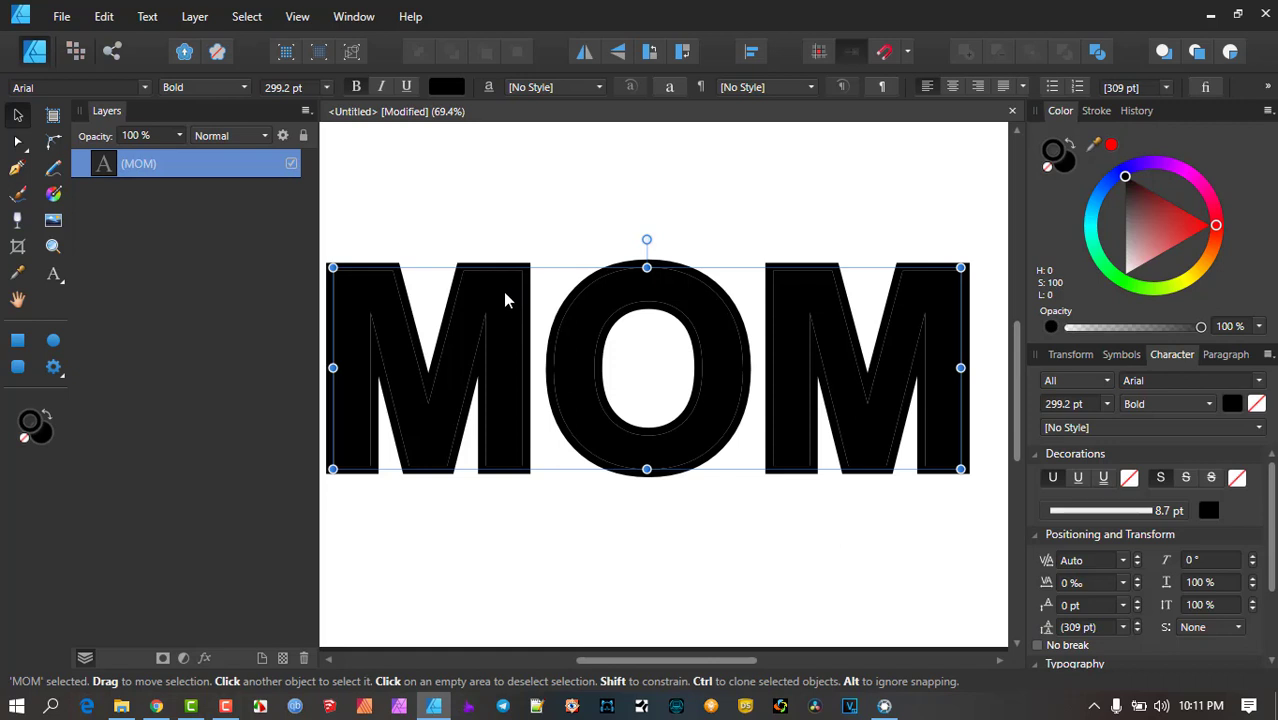
click(195, 17)
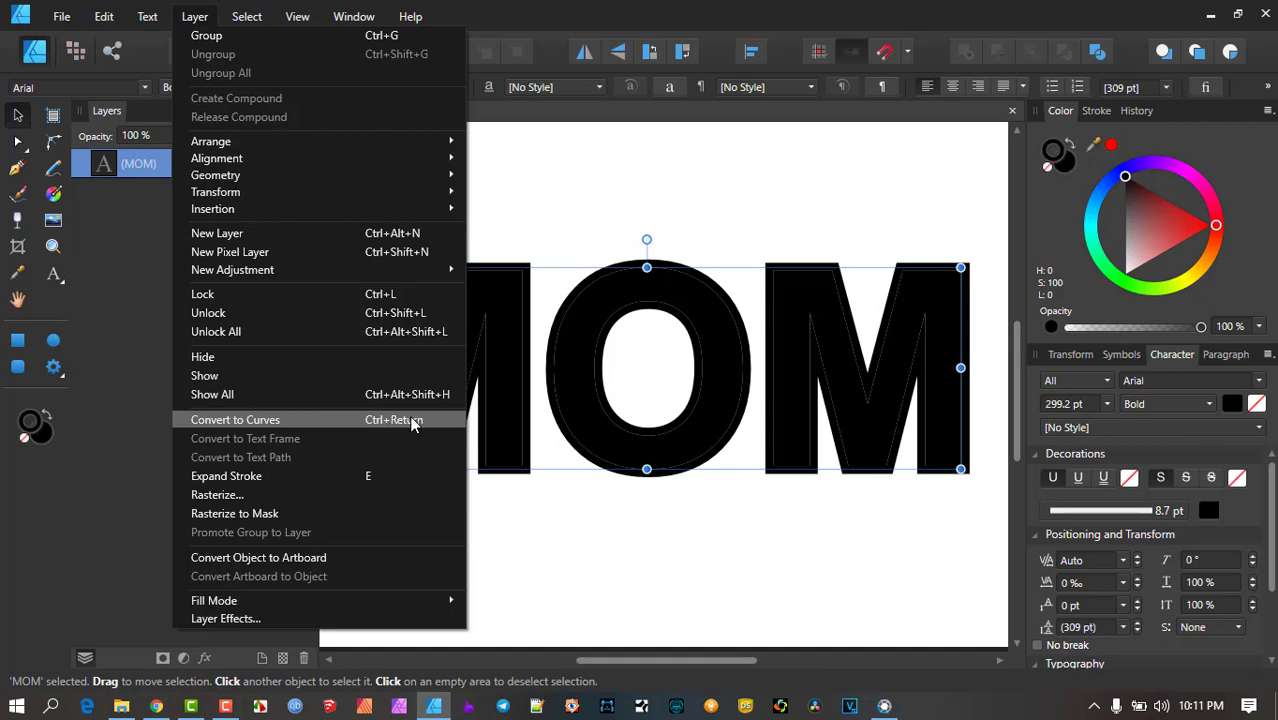
click(650, 12)
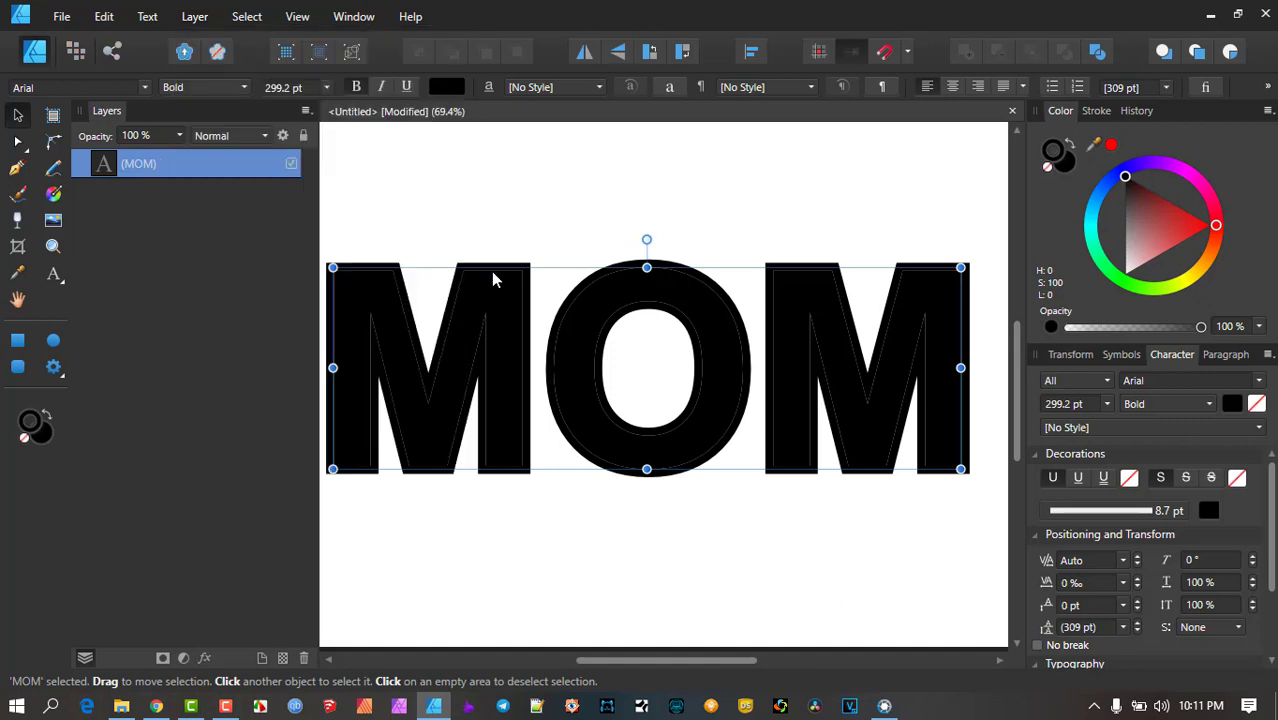
right_click(479, 298)
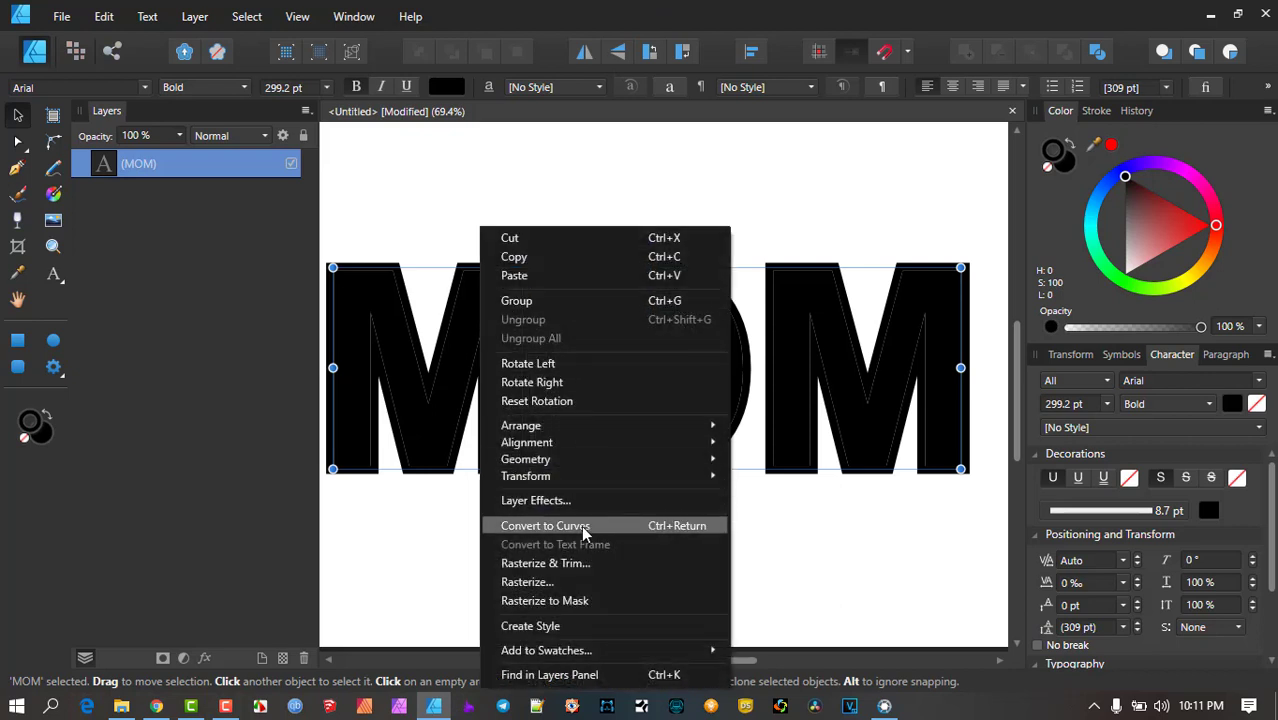
click(585, 525)
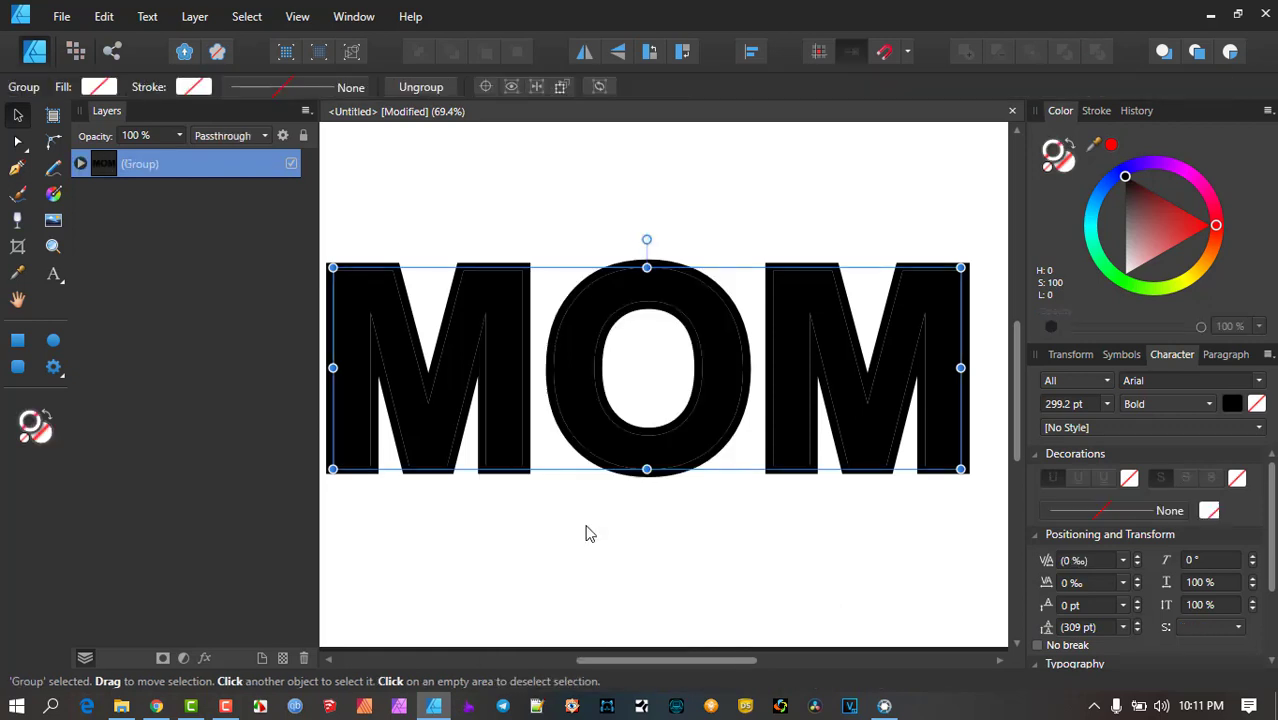
key(ctrl+z)
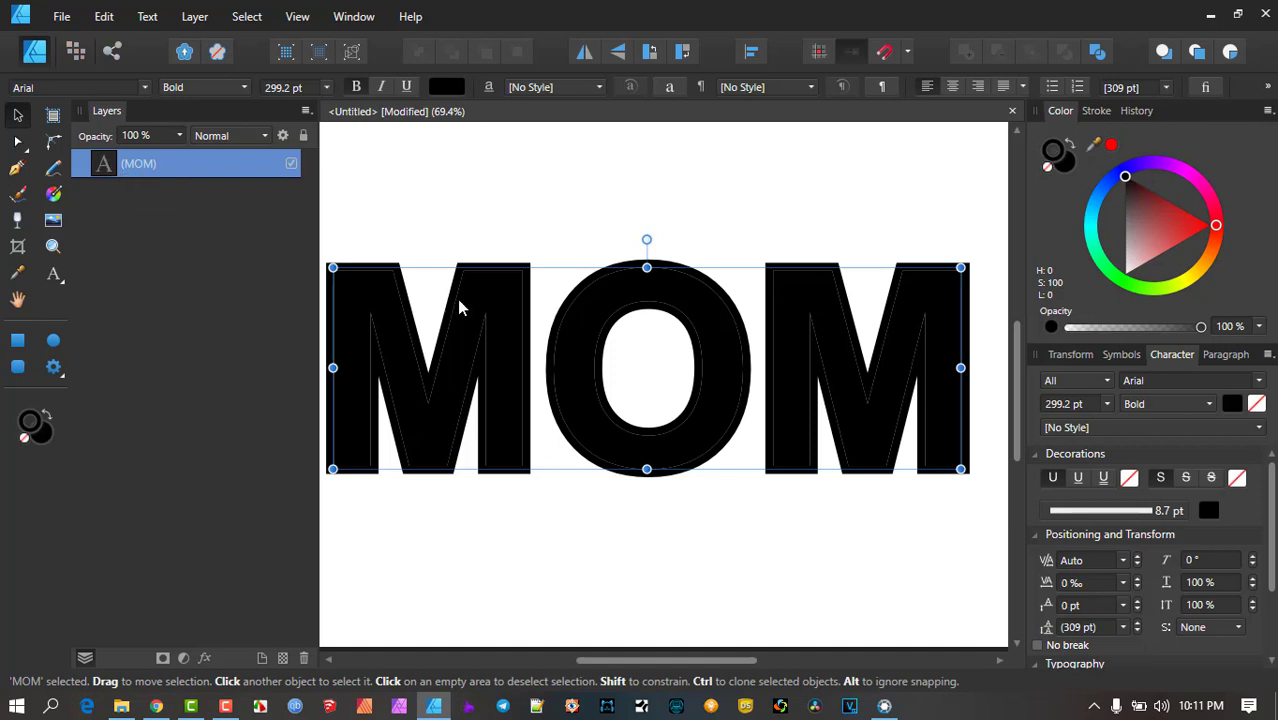
Convert the "MOM" text to curves, and shift the resulting group slightly while its individual letter curves are listed
right_click(503, 303)
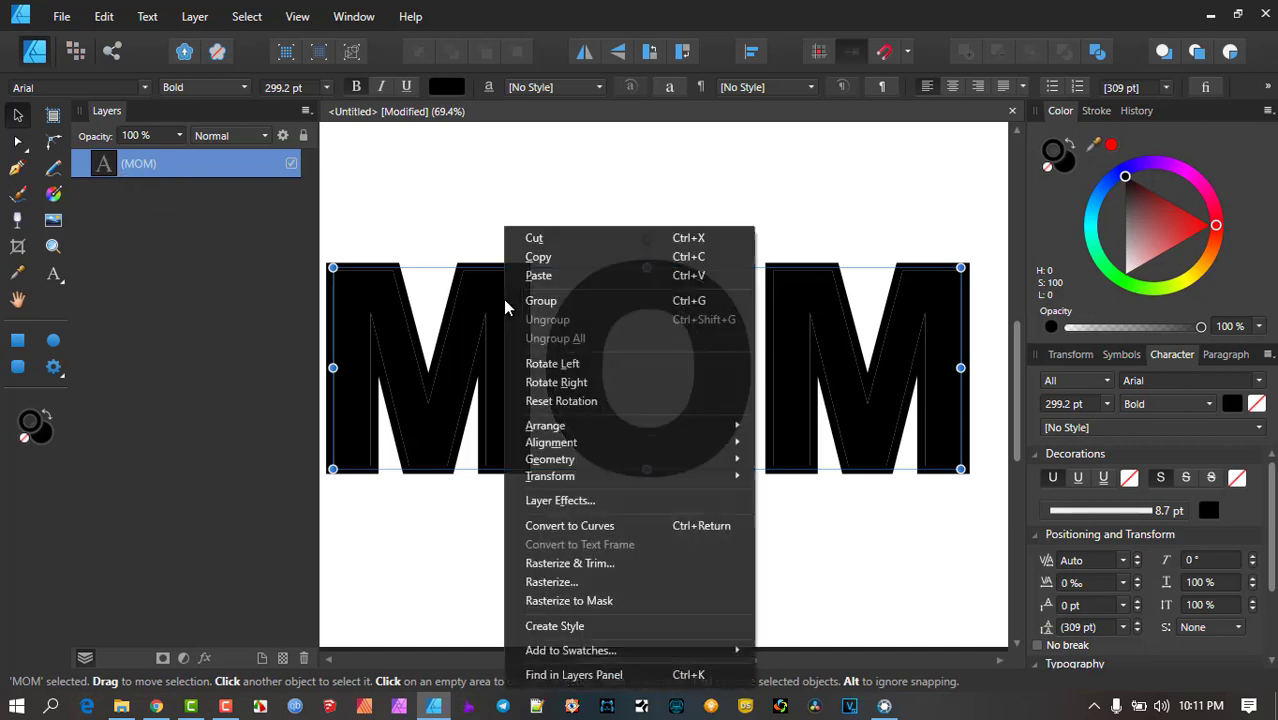
click(613, 522)
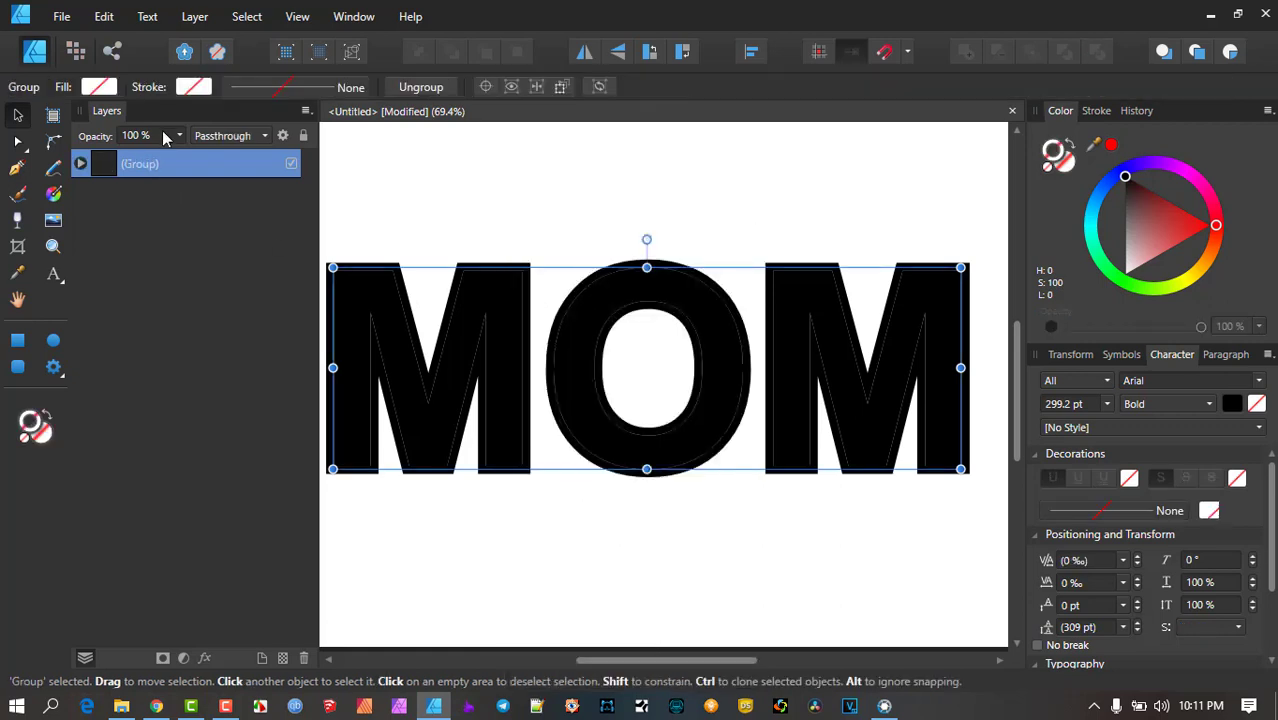
click(82, 166)
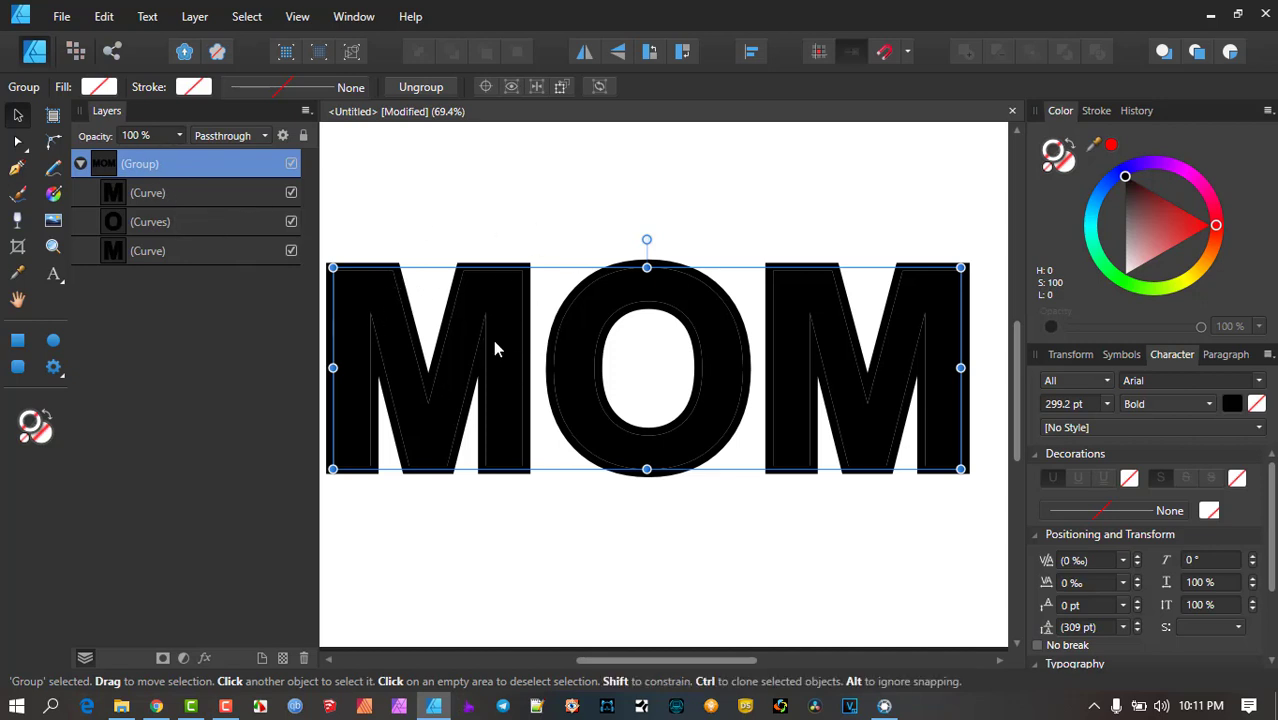
drag(495, 349, 493, 314)
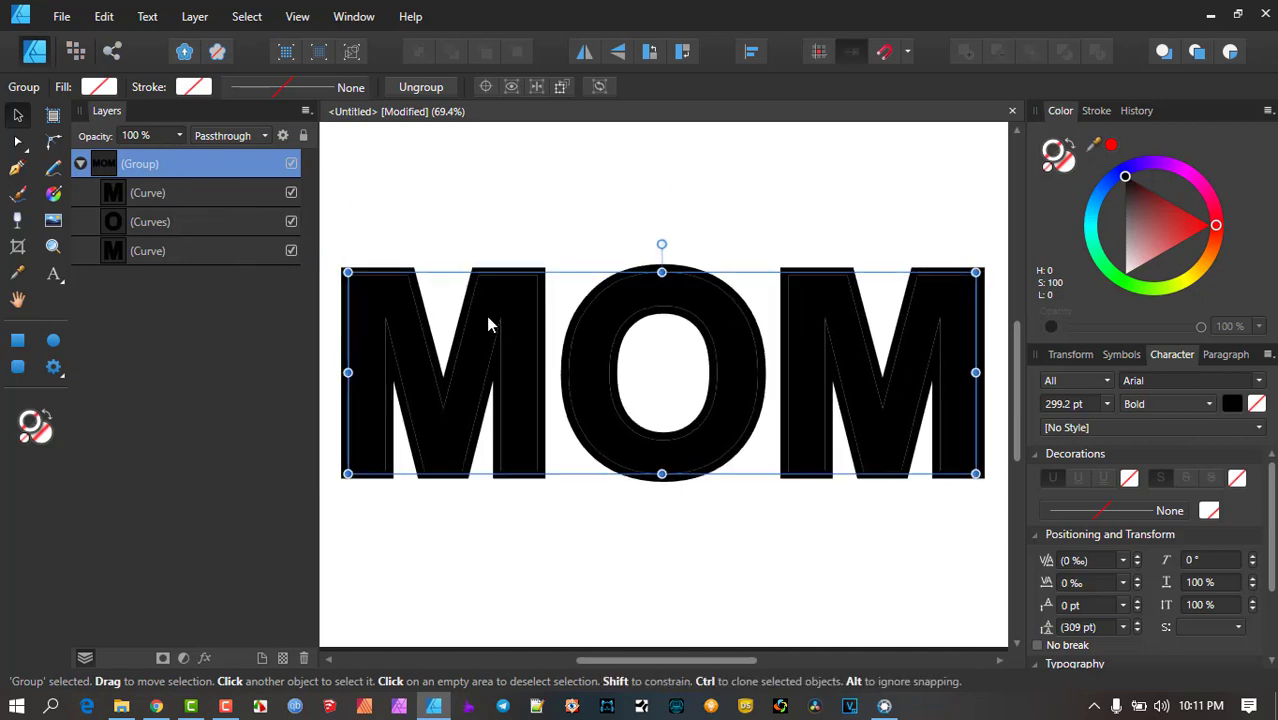
Try to move the three letter curves out of their group in the layer stack, and undo the change
click(198, 192)
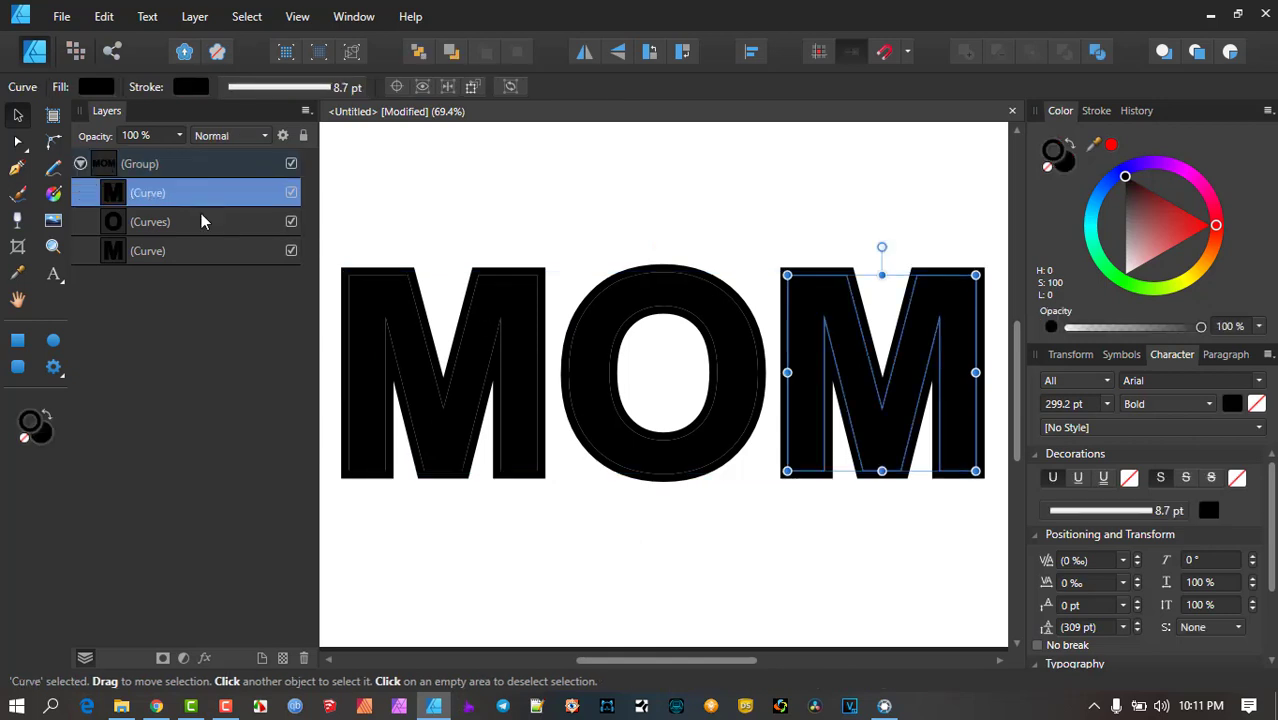
shift+click(184, 250)
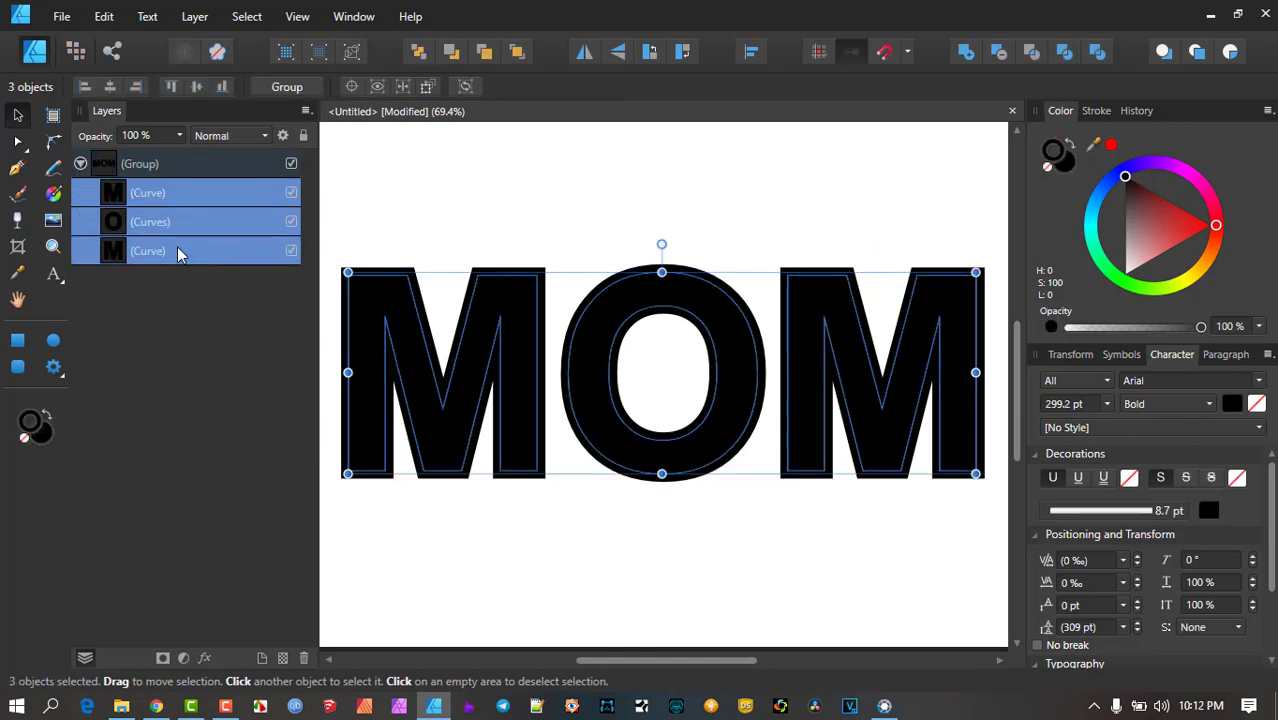
drag(177, 252, 171, 311)
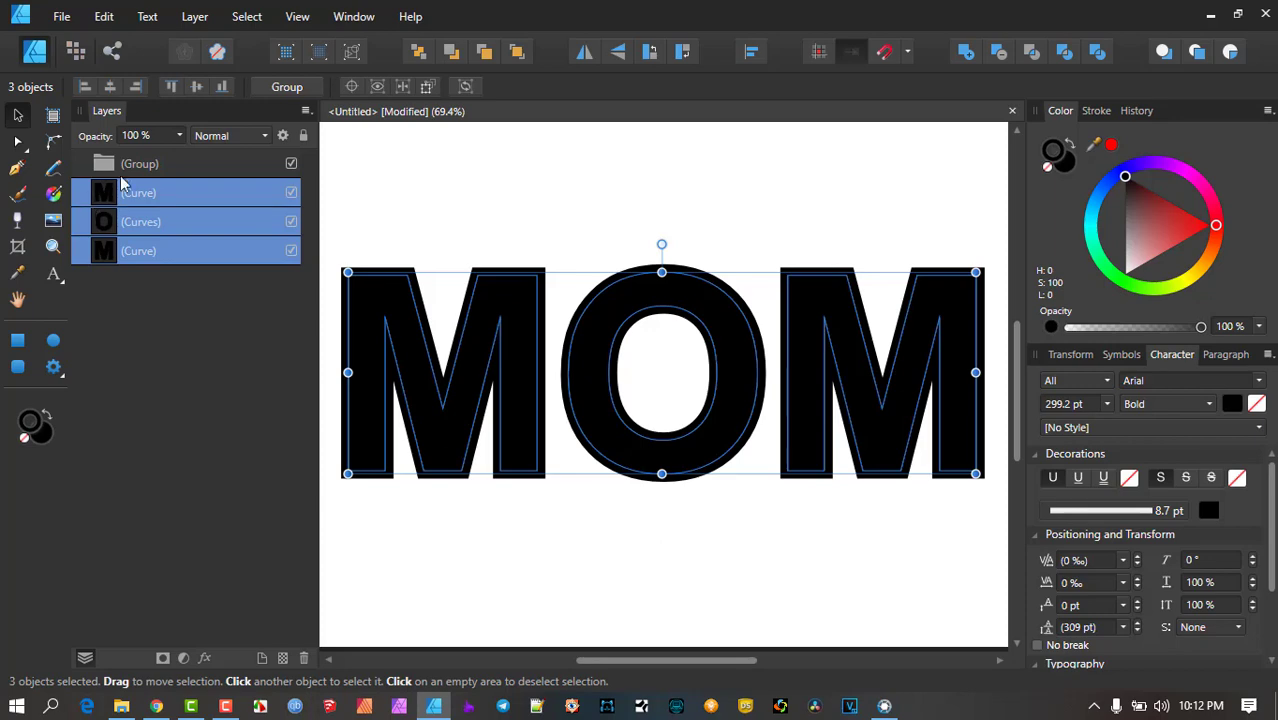
click(194, 163)
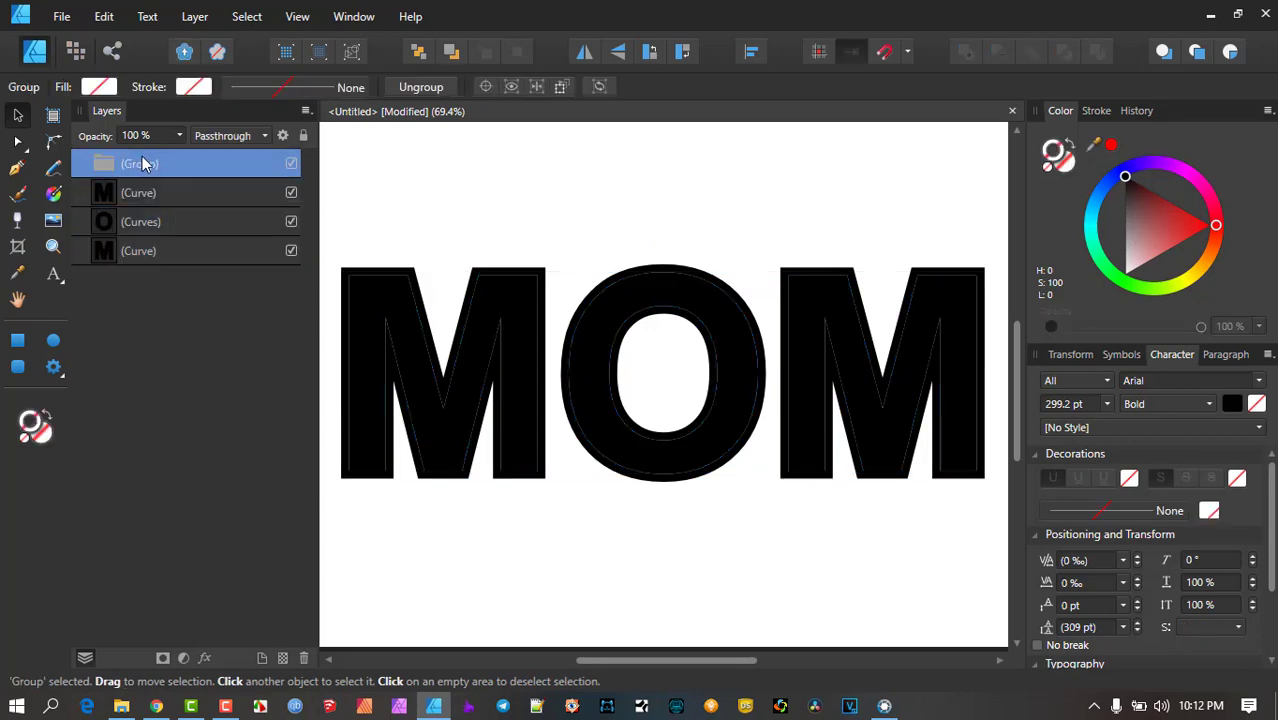
click(164, 193)
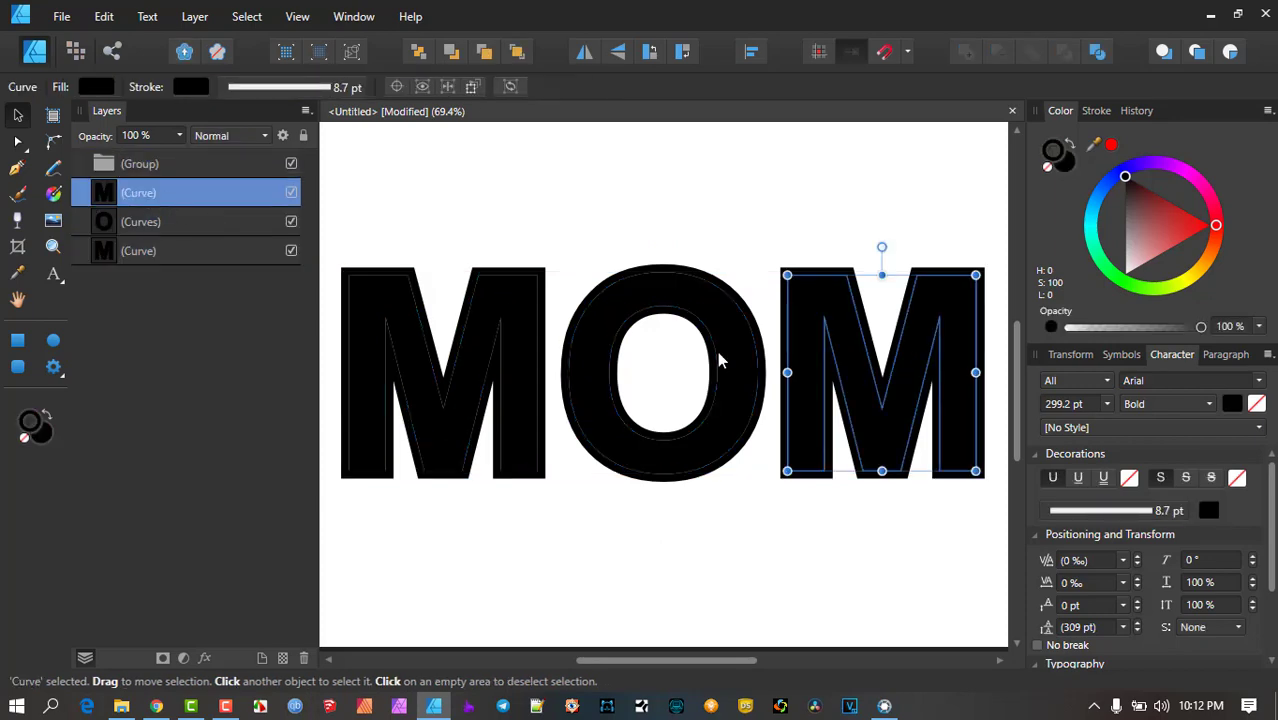
drag(830, 362, 836, 271)
key(ctrl+z)
key(ctrl+a)
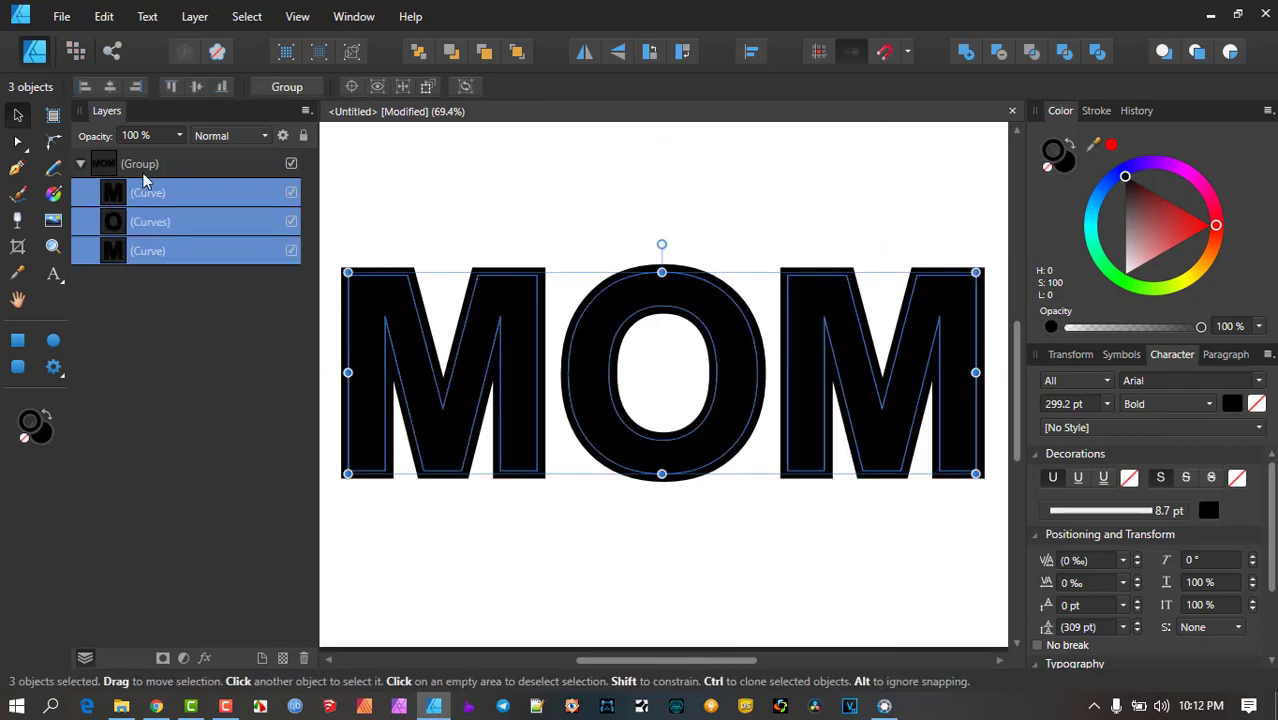
Ungroup the "MOM" curves and check each of the three letters as a separate object
click(179, 164)
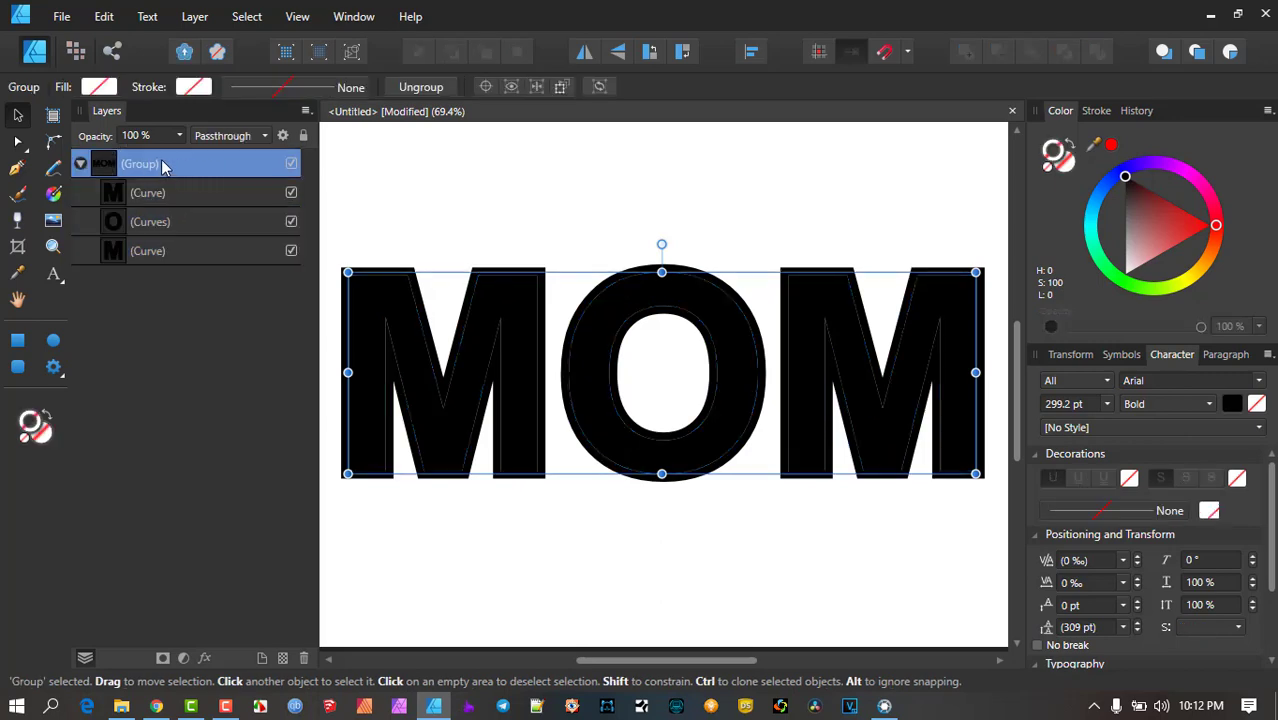
right_click(165, 167)
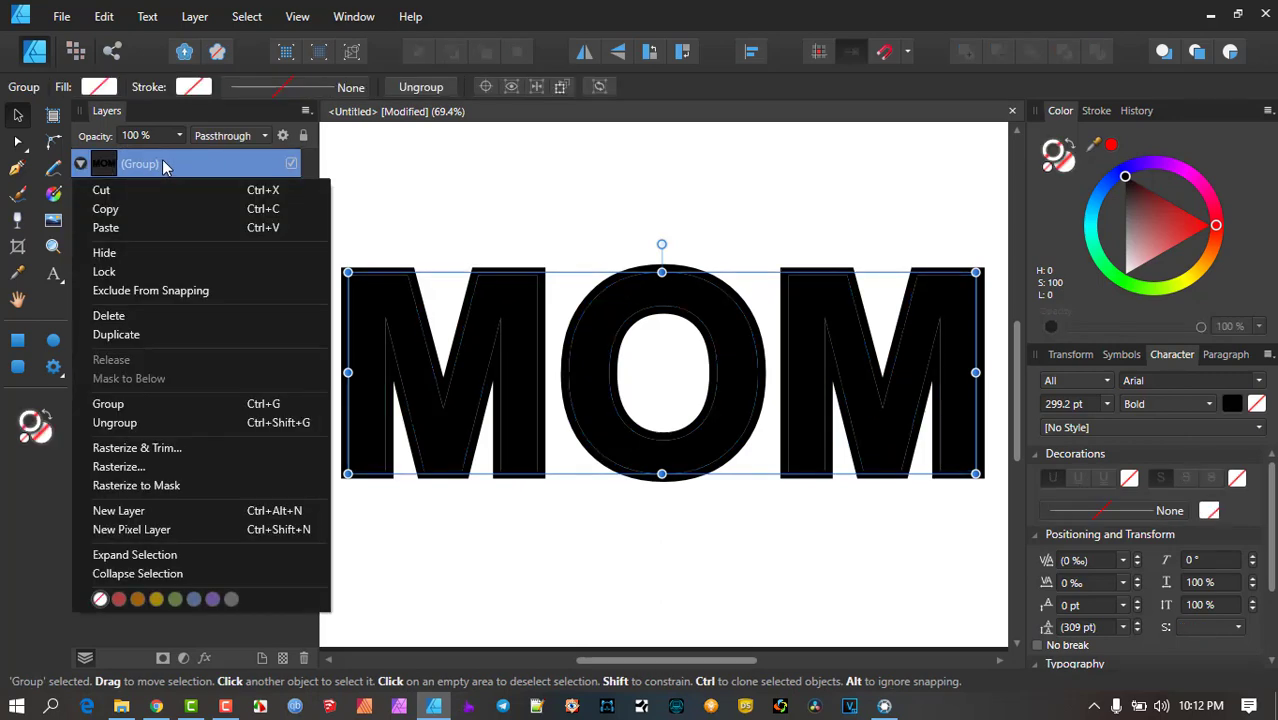
click(184, 423)
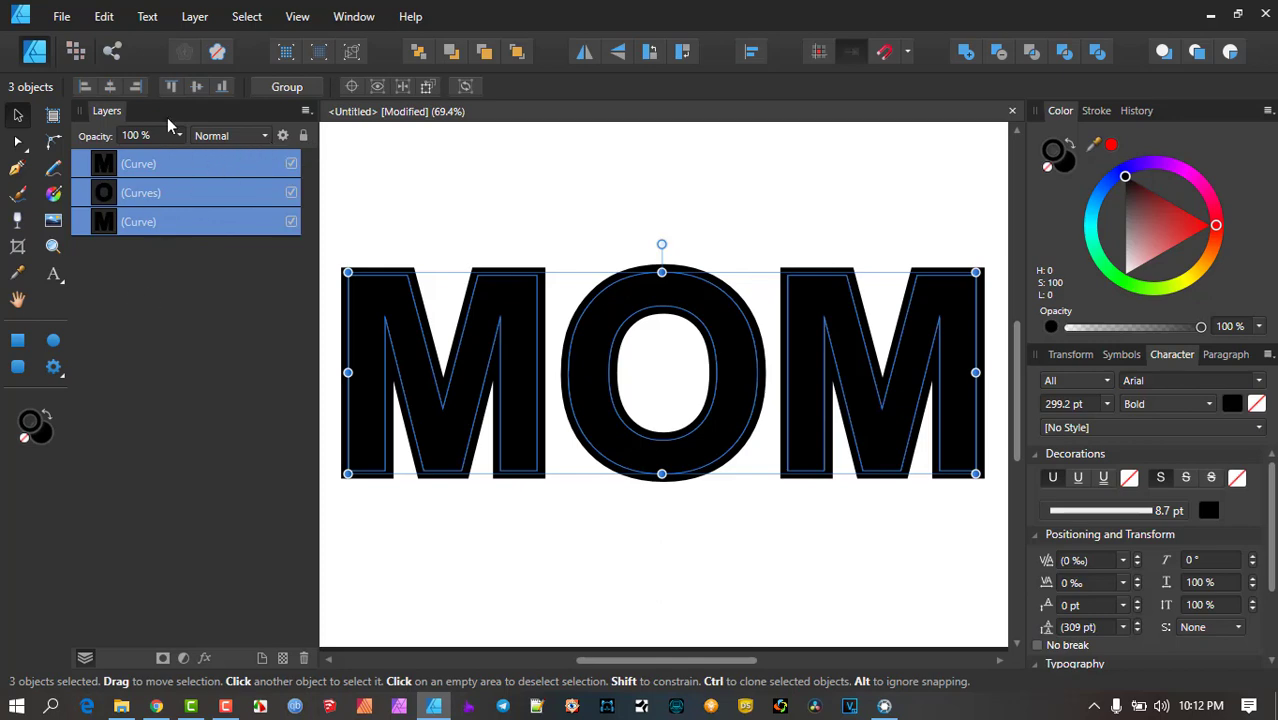
click(125, 222)
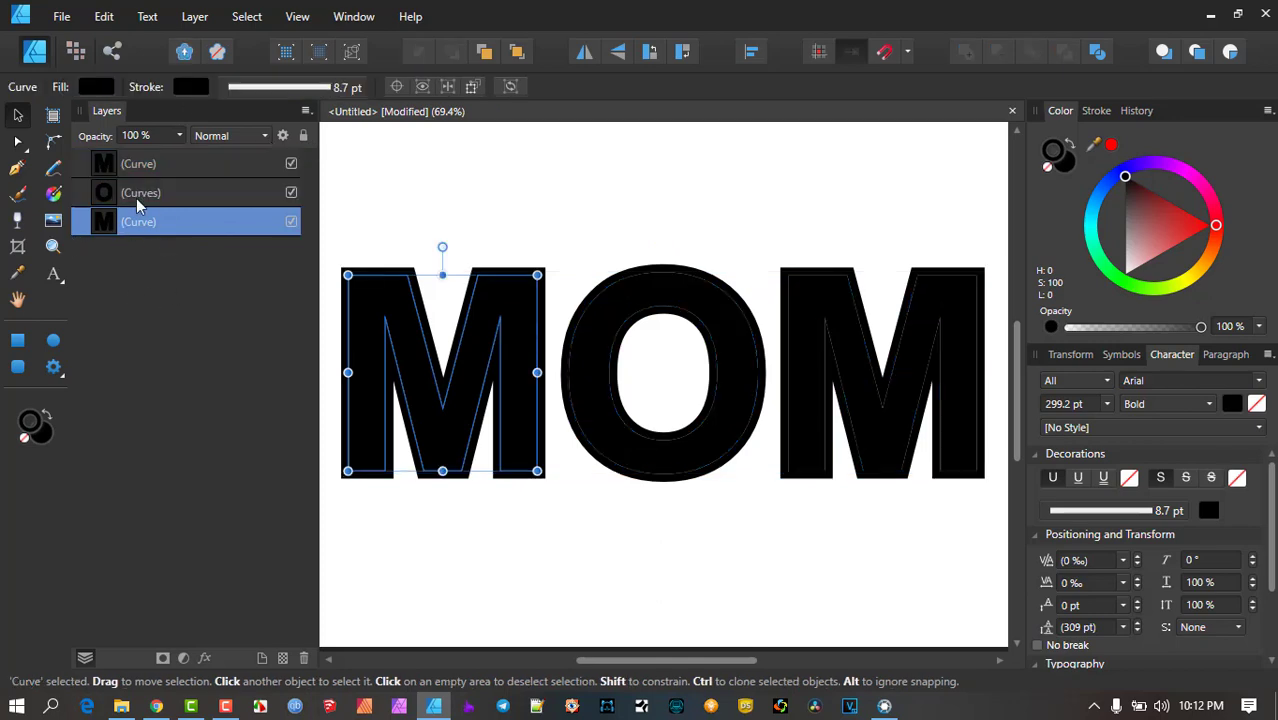
click(140, 195)
click(156, 165)
scroll(355, 277, down, 2)
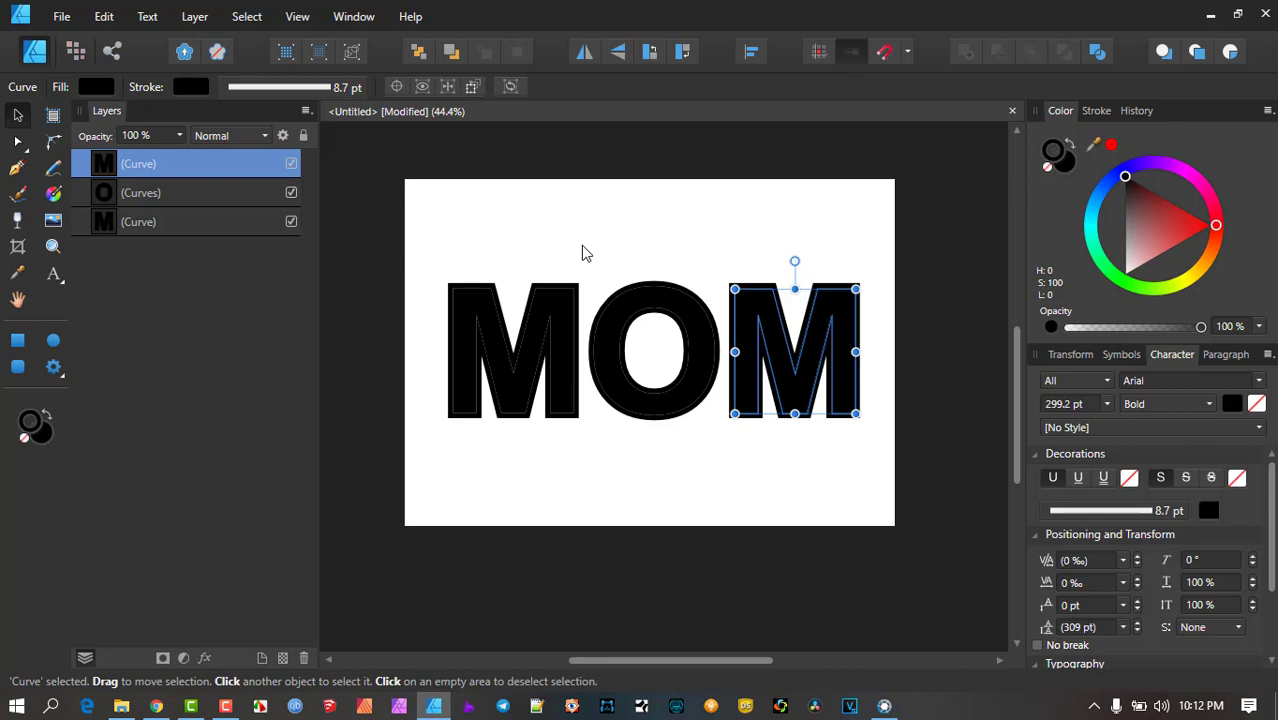
Review the insertion tools among the toolbar customization options without changing the toolbar
click(555, 331)
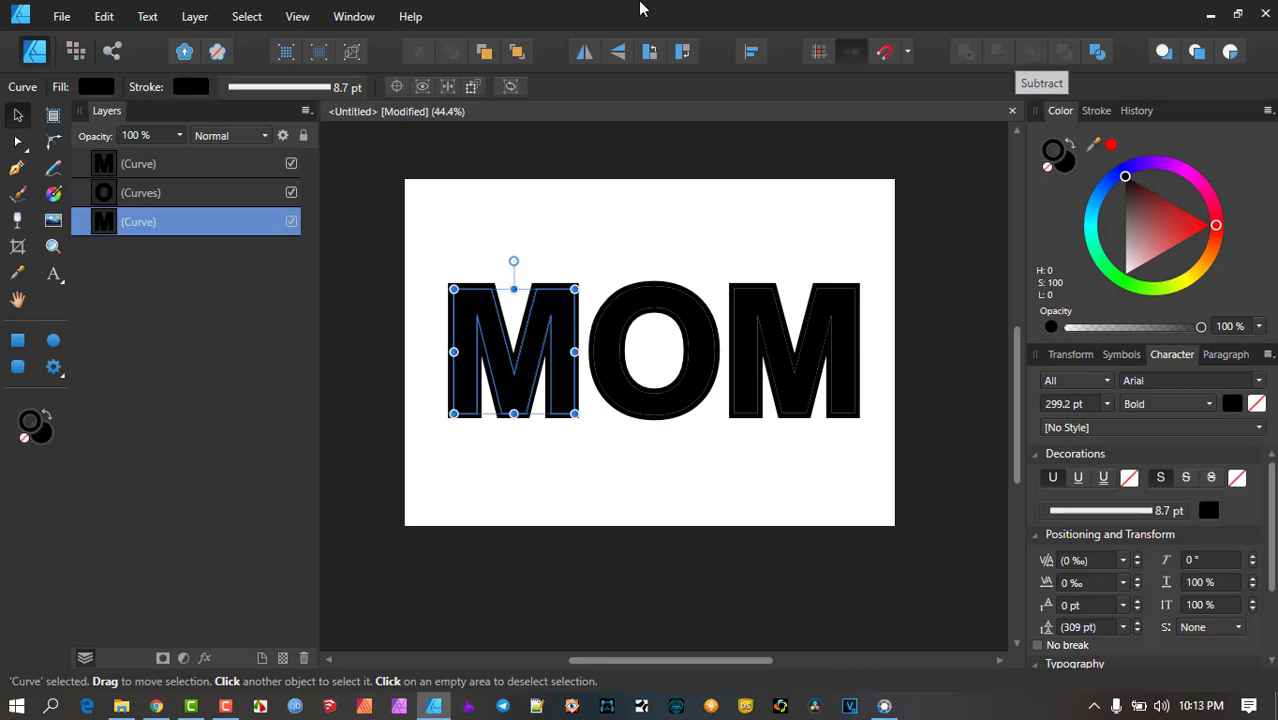
click(297, 17)
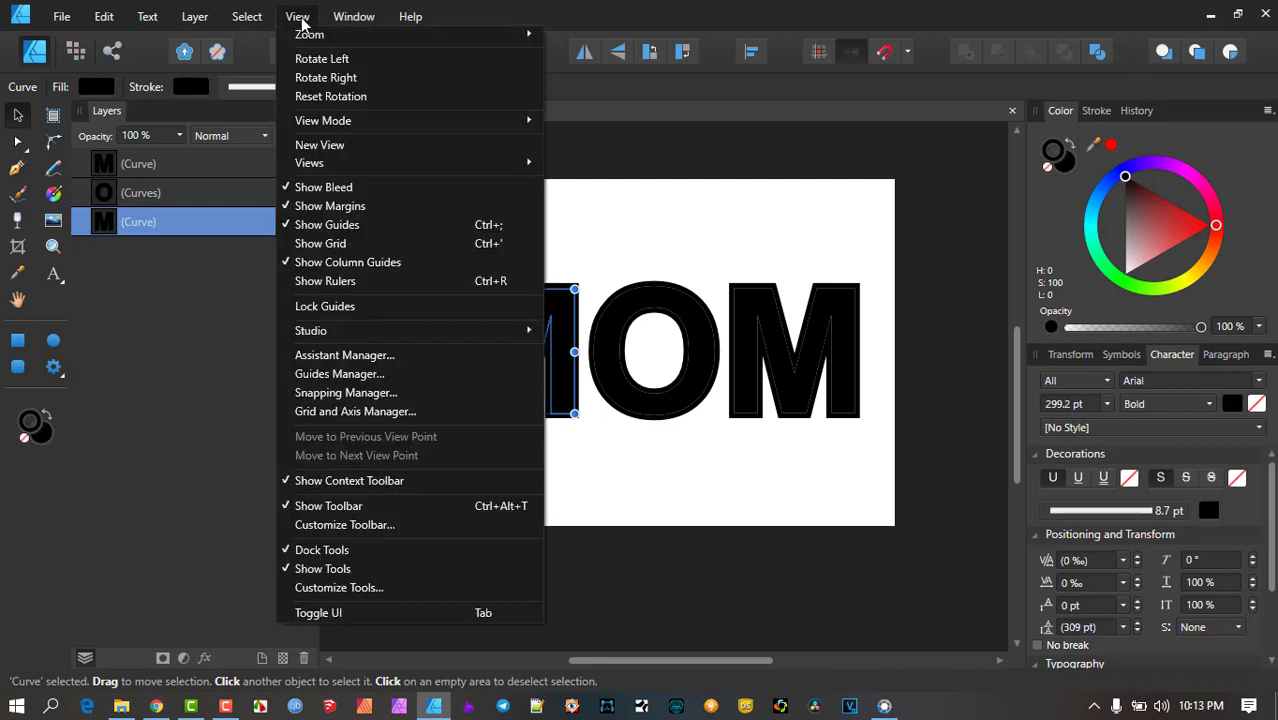
click(379, 528)
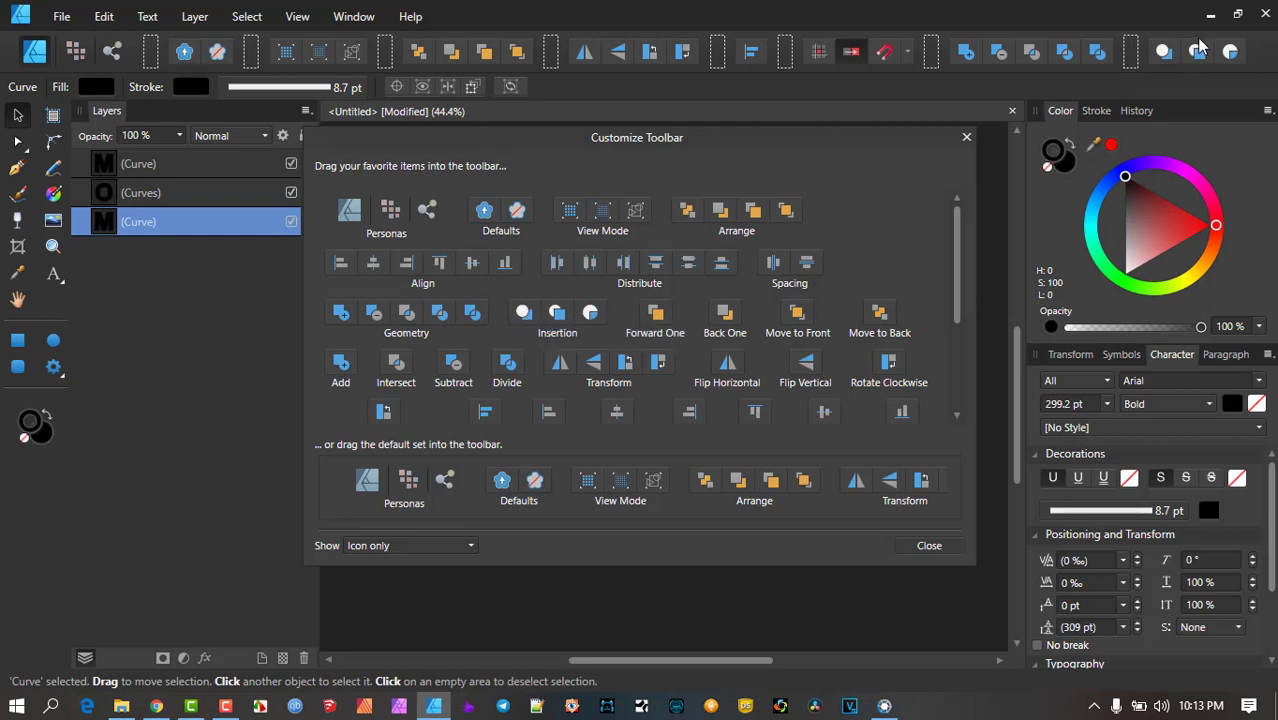
click(929, 545)
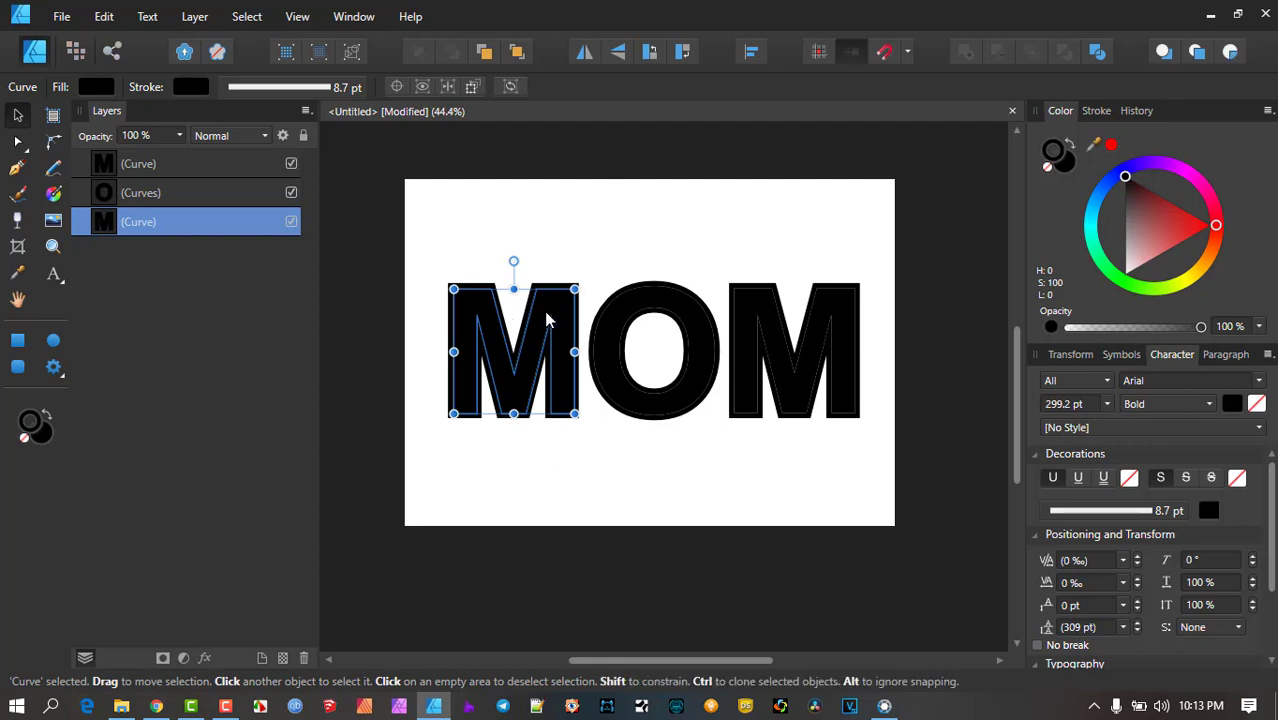
Place the photo 113B0002.JPG inside the first M by inserting it into the selected letter curve
click(633, 234)
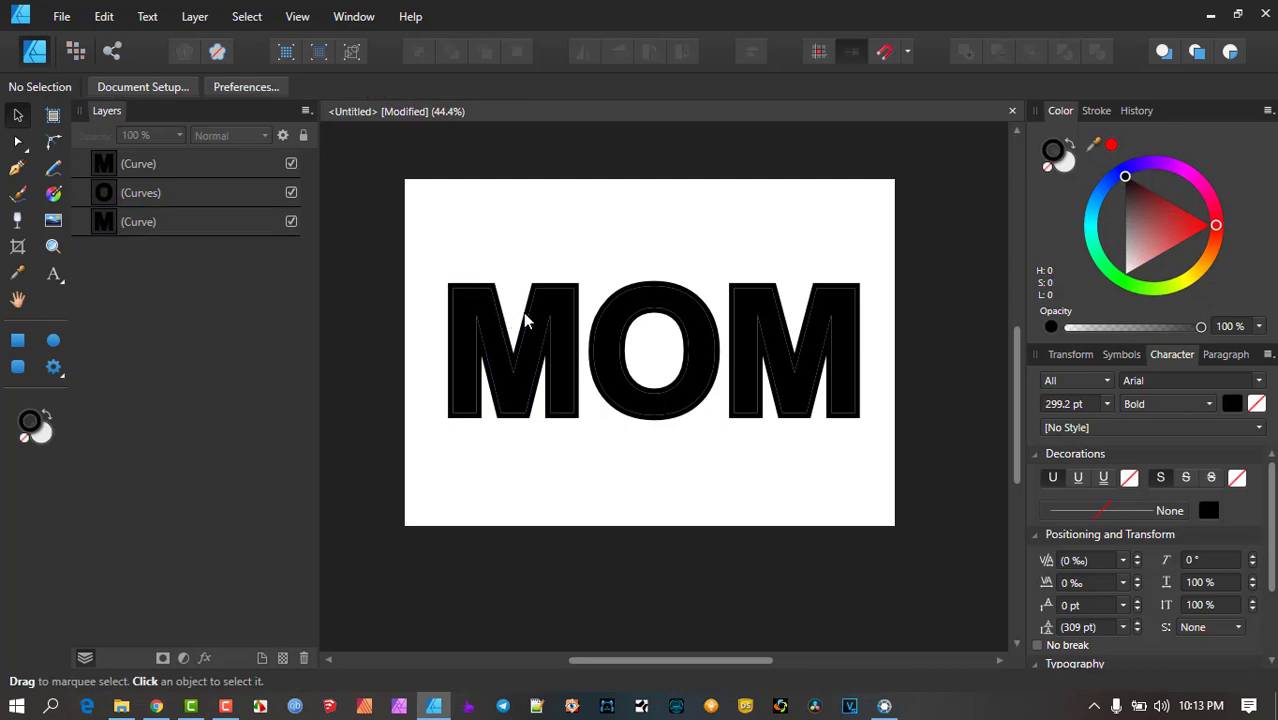
click(549, 314)
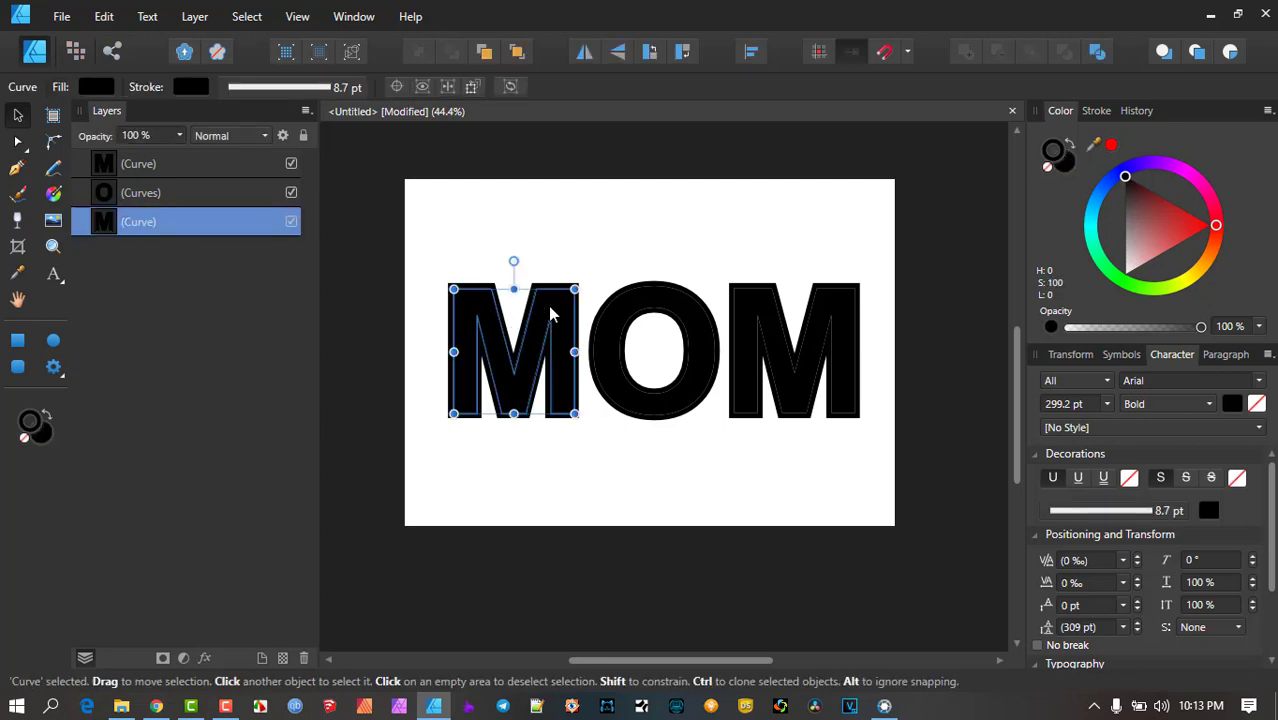
click(1231, 53)
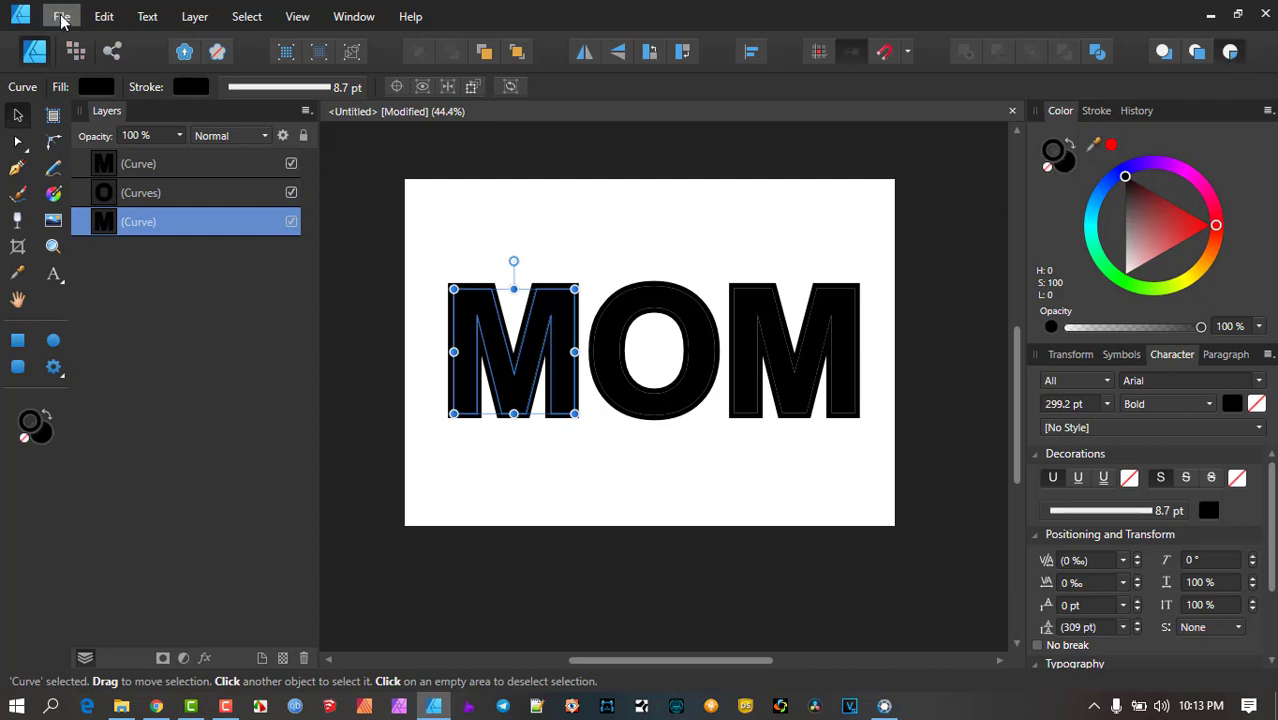
click(61, 19)
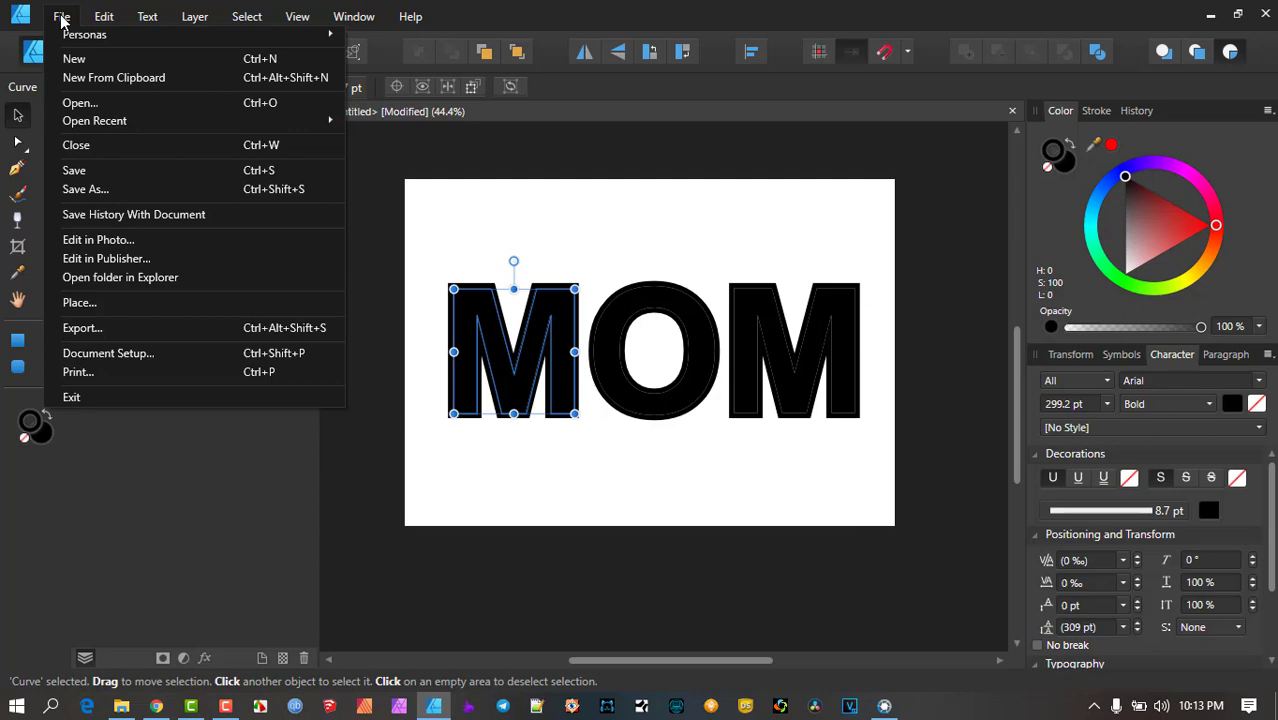
click(94, 300)
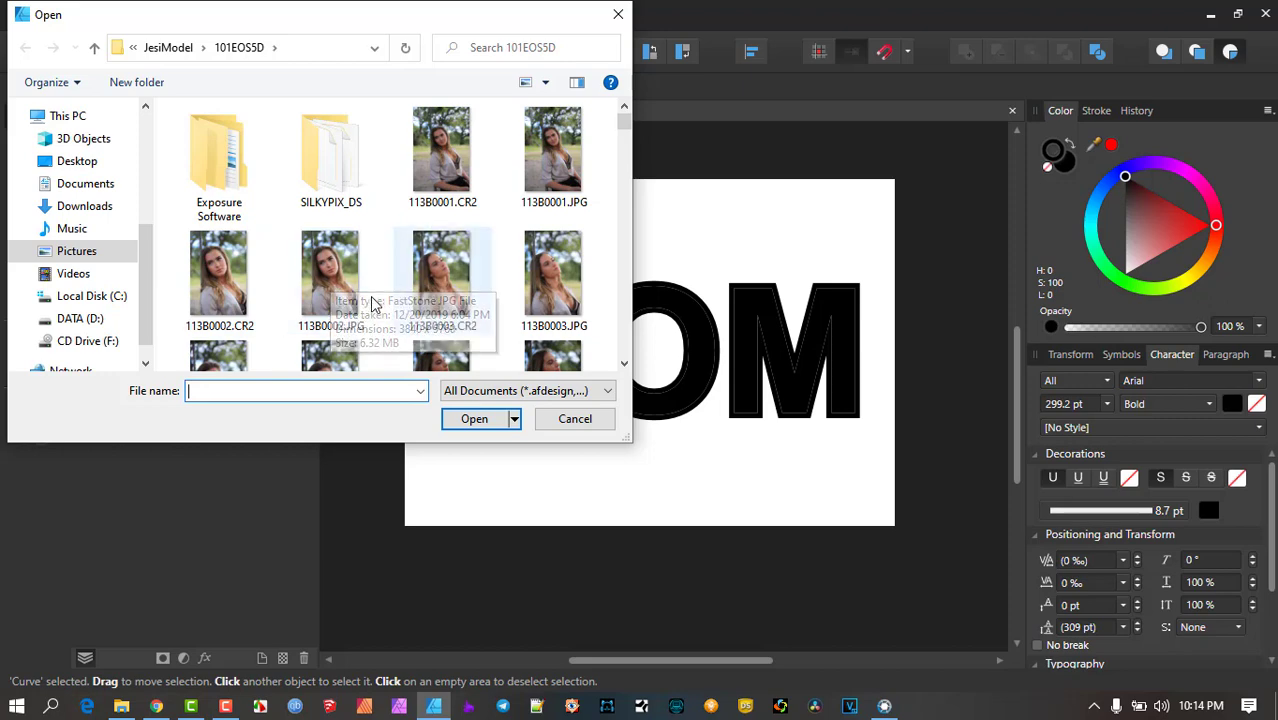
click(340, 286)
click(474, 418)
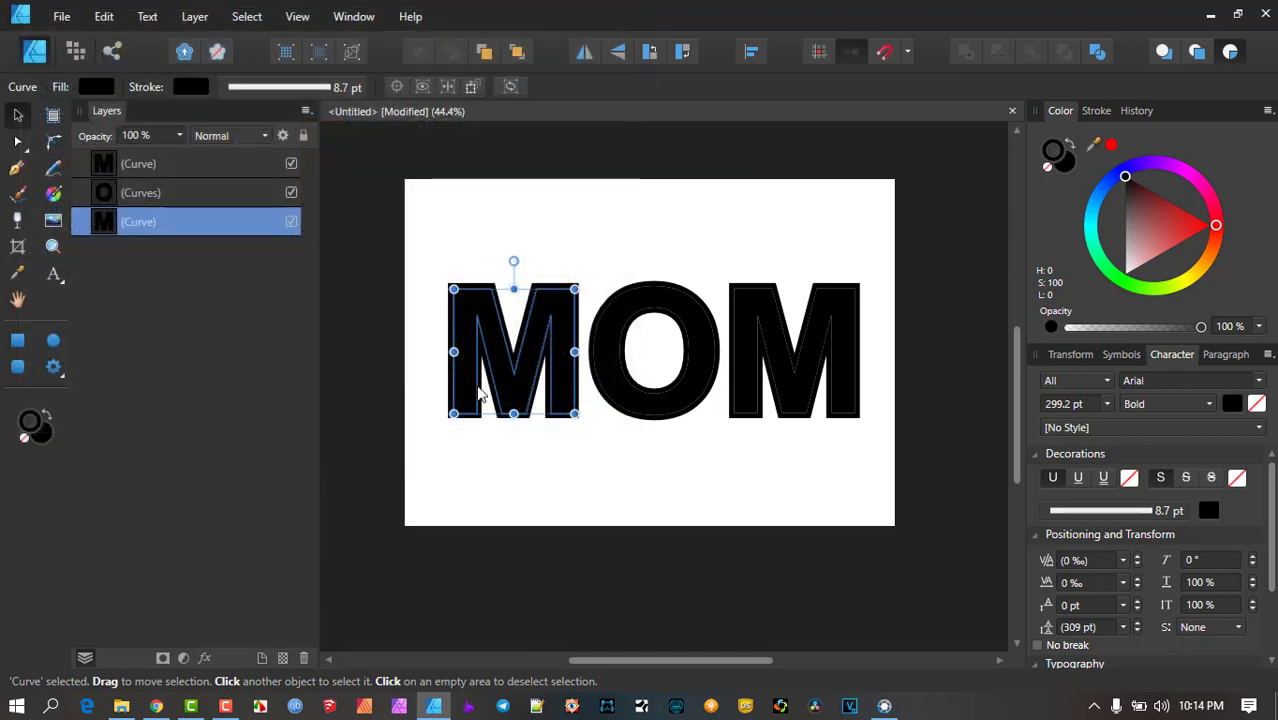
drag(418, 188, 844, 471)
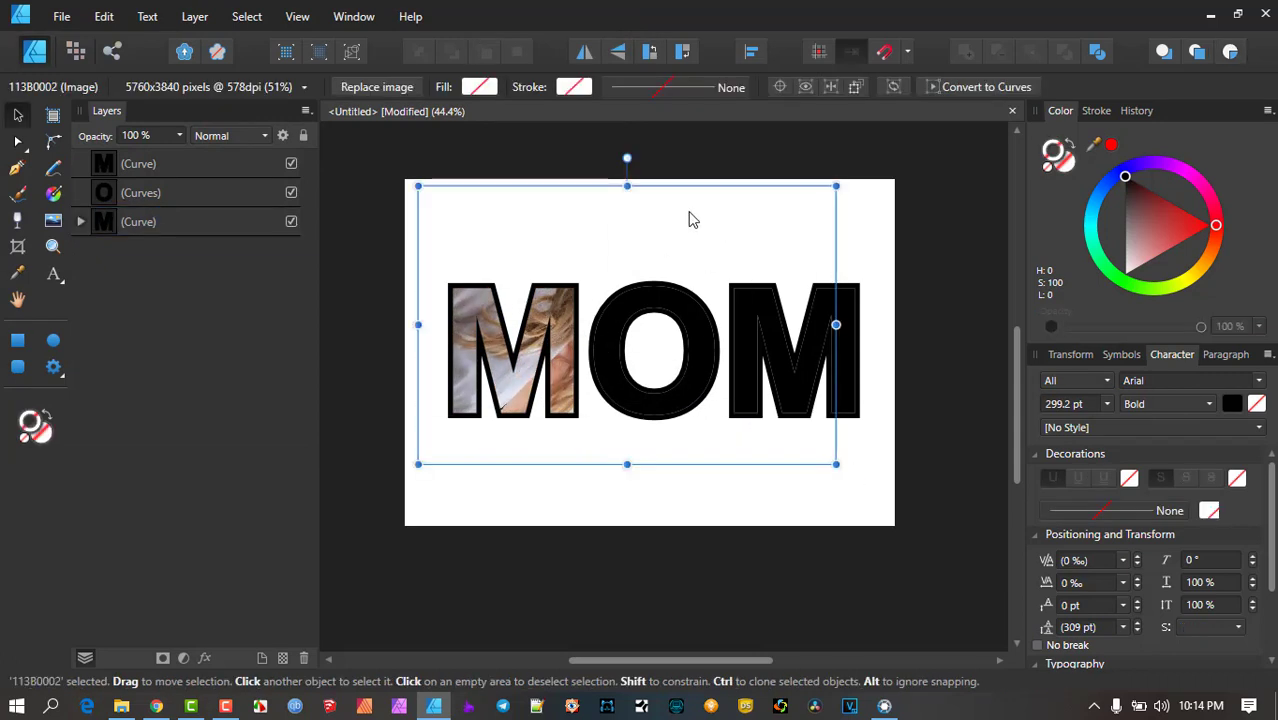
Rotate the placed photo 90° counterclockwise, then enlarge and reposition it so the face fills the first M
drag(627, 158, 426, 316)
drag(575, 290, 517, 338)
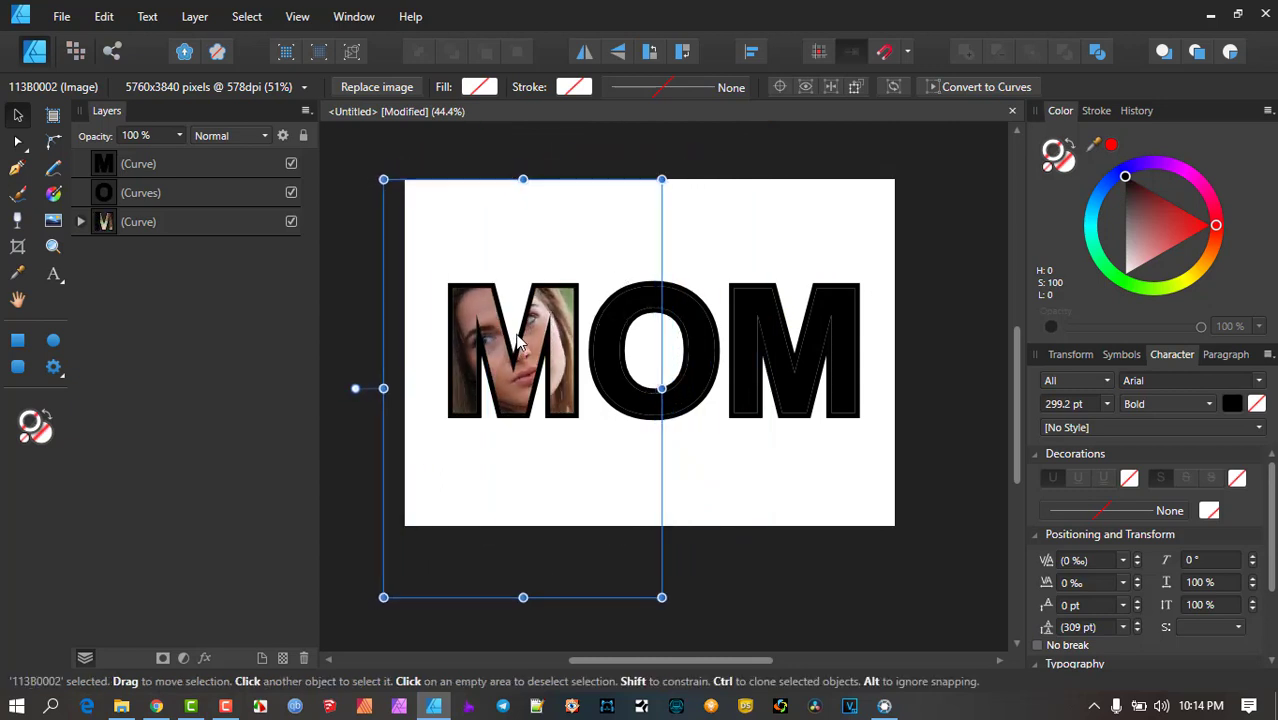
drag(661, 180, 717, 217)
key(ctrl+z)
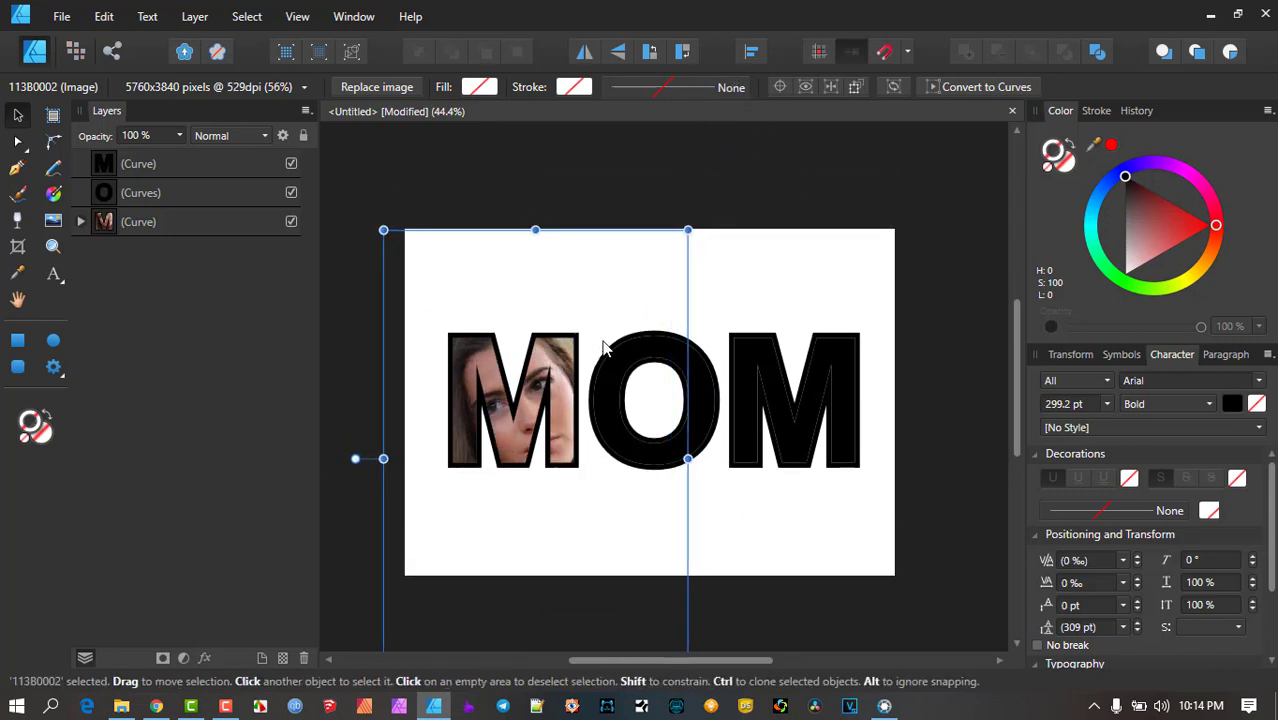
click(729, 160)
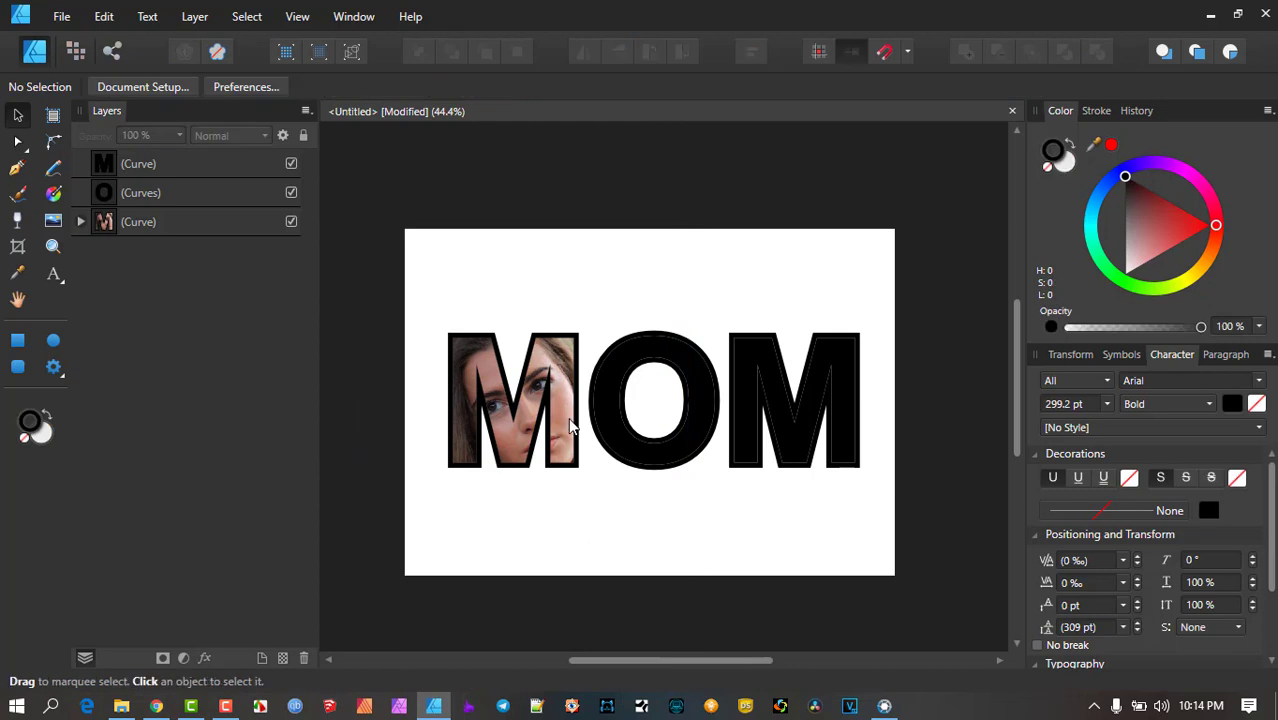
Expand the first M's curve layer to examine the image nested inside it
scroll(620, 328, down, 1)
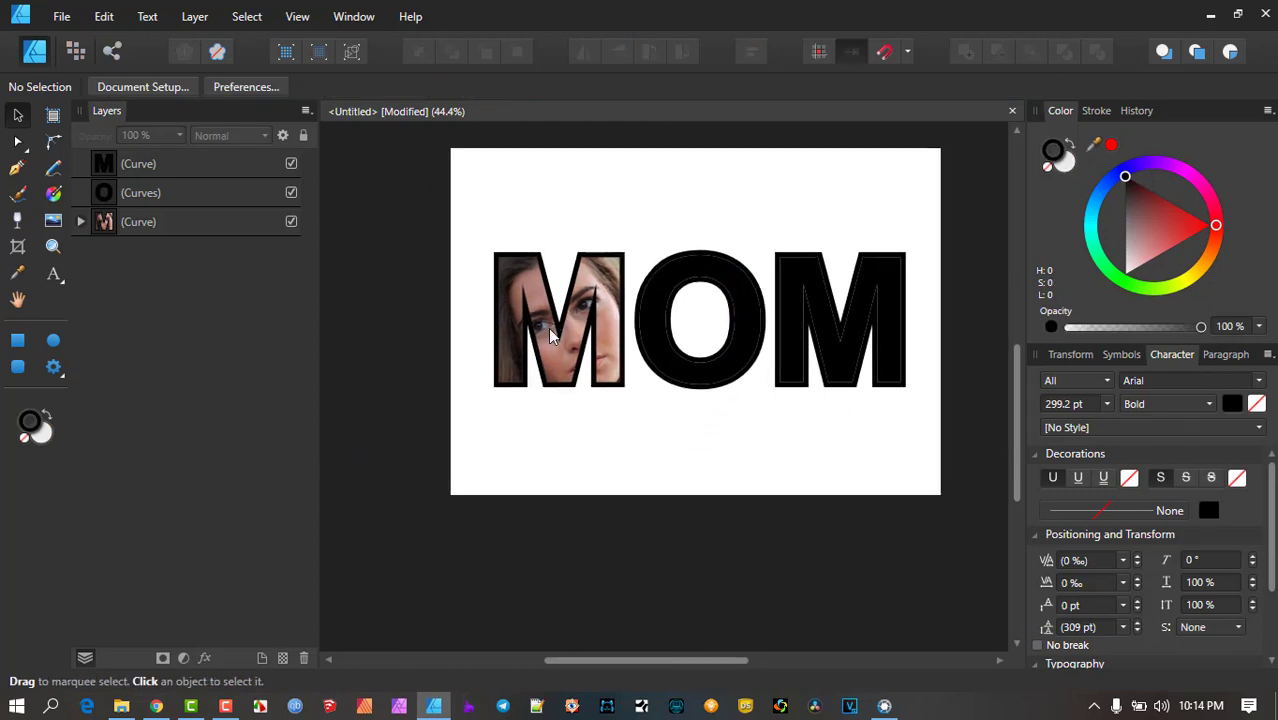
click(157, 220)
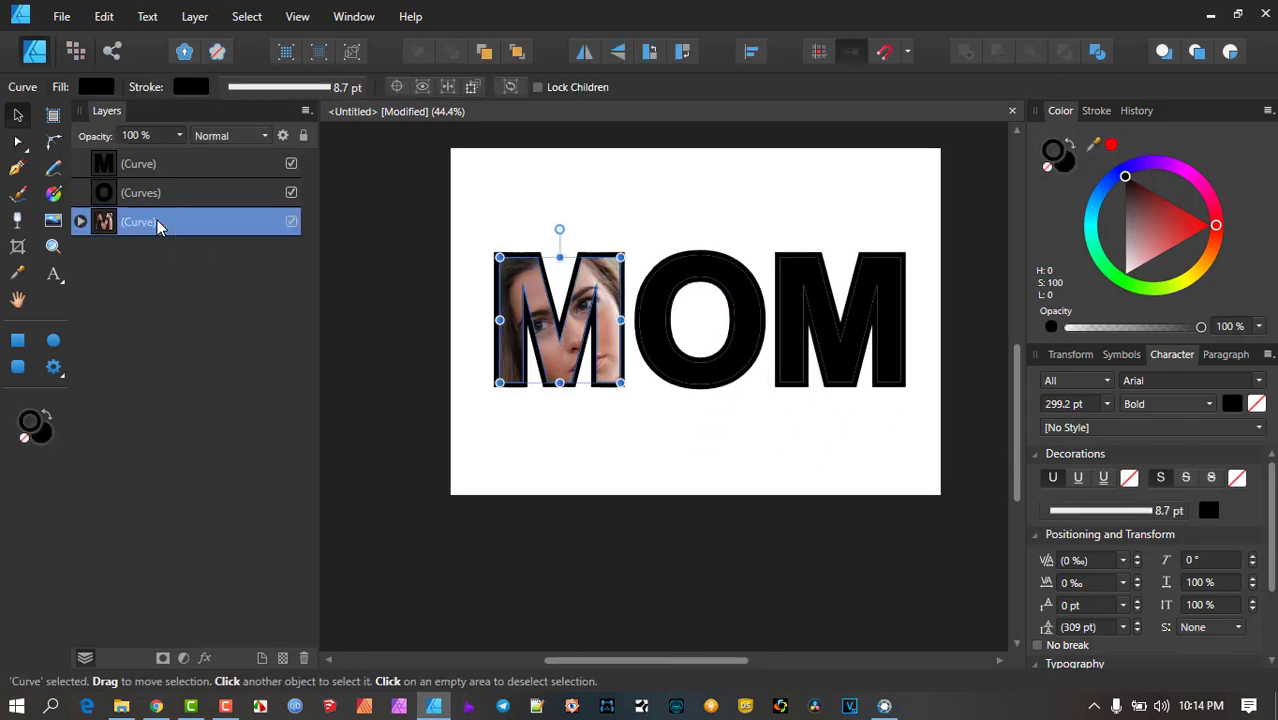
click(81, 222)
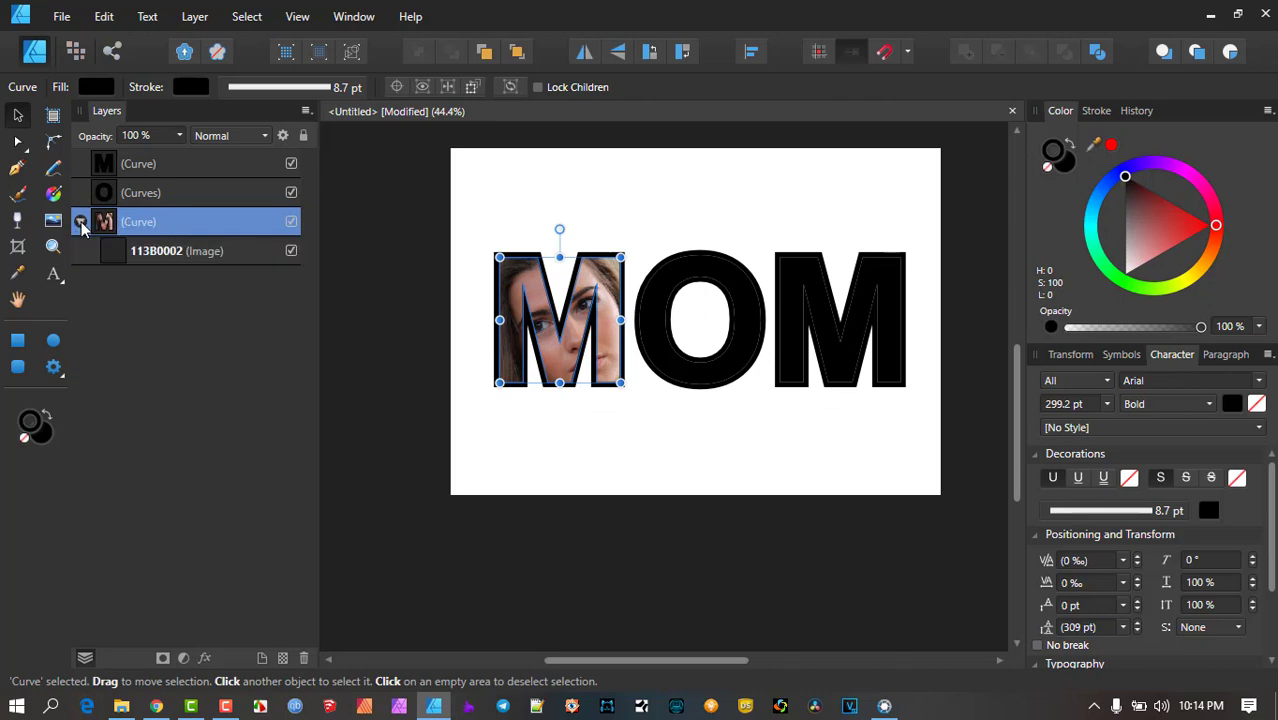
Shift the nested photo 113B0002 slightly to the right within the first M, and reselect the letter curve to check it
click(167, 255)
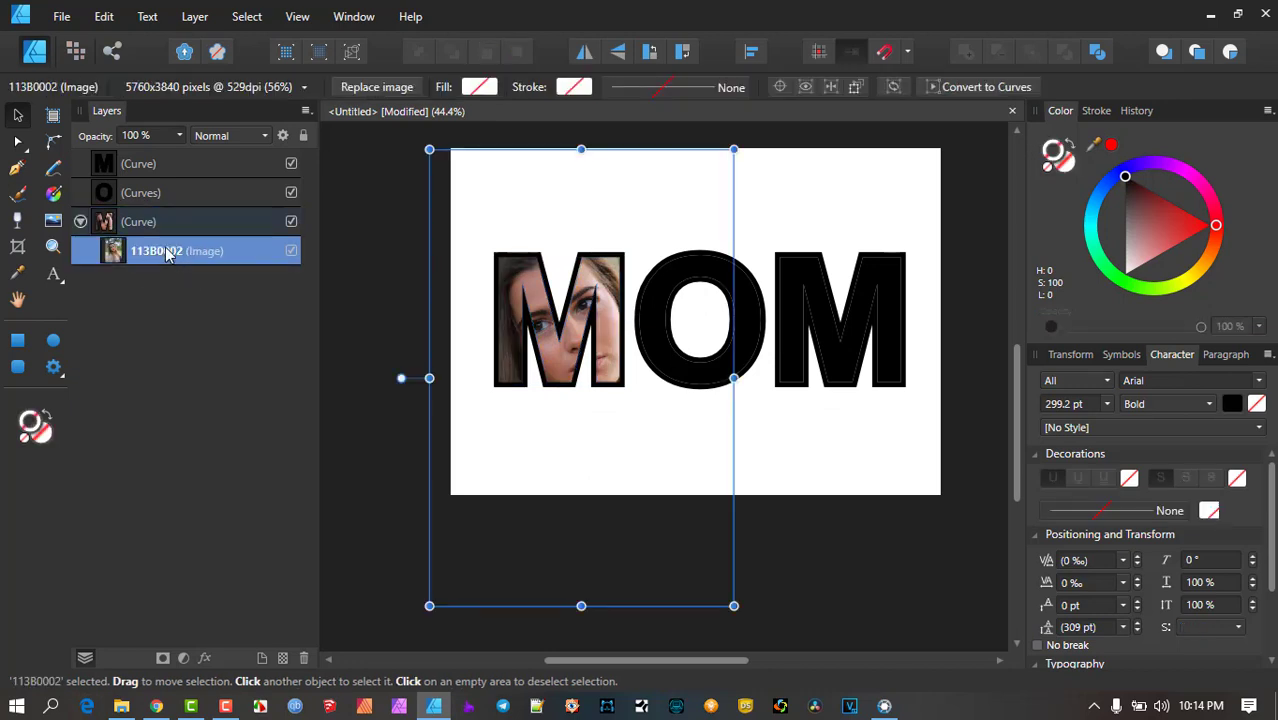
drag(676, 194, 690, 191)
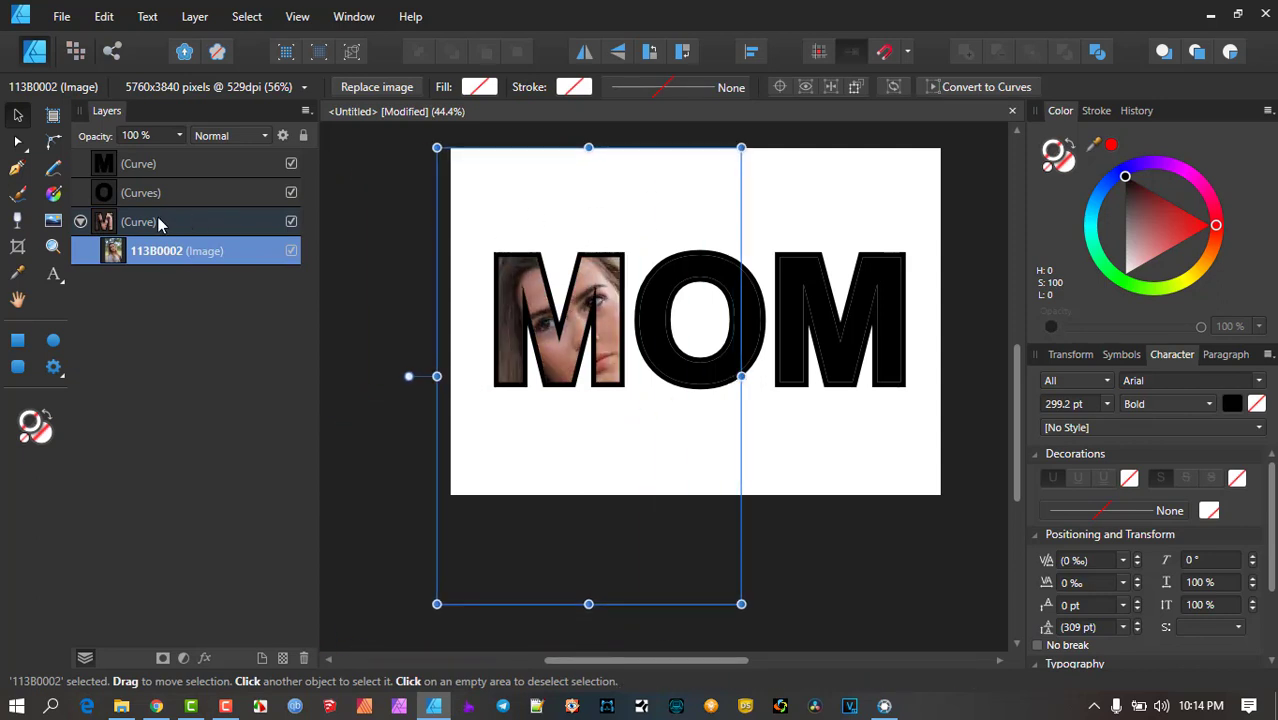
click(160, 222)
mouse_move(530, 283)
mouse_down()
mouse_move(456, 283)
mouse_move(533, 280)
mouse_move(534, 291)
mouse_up()
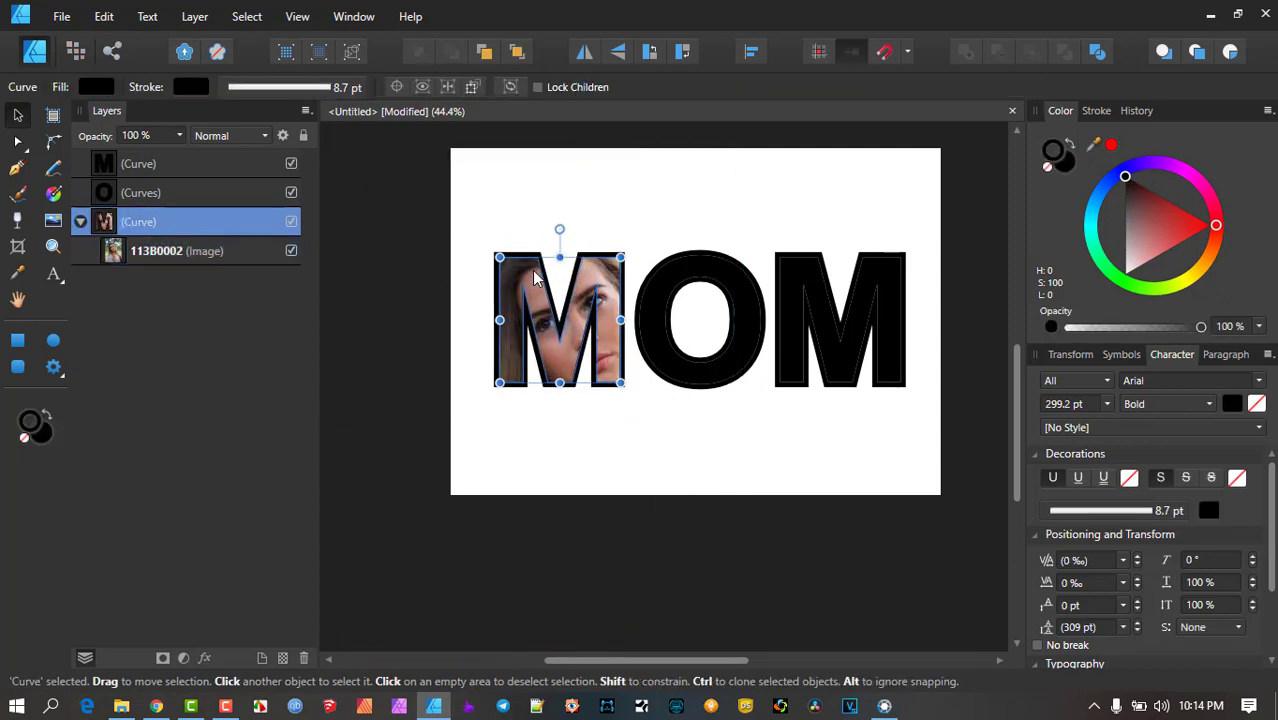
click(632, 226)
click(592, 283)
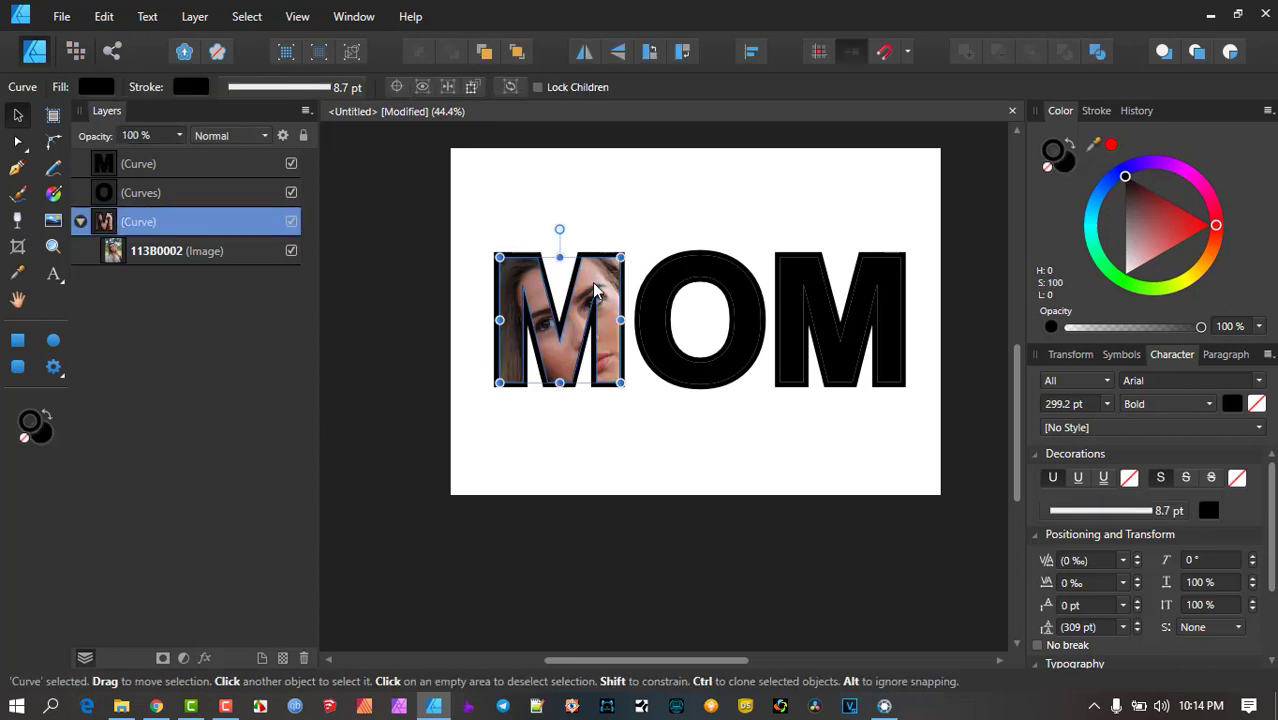
click(626, 220)
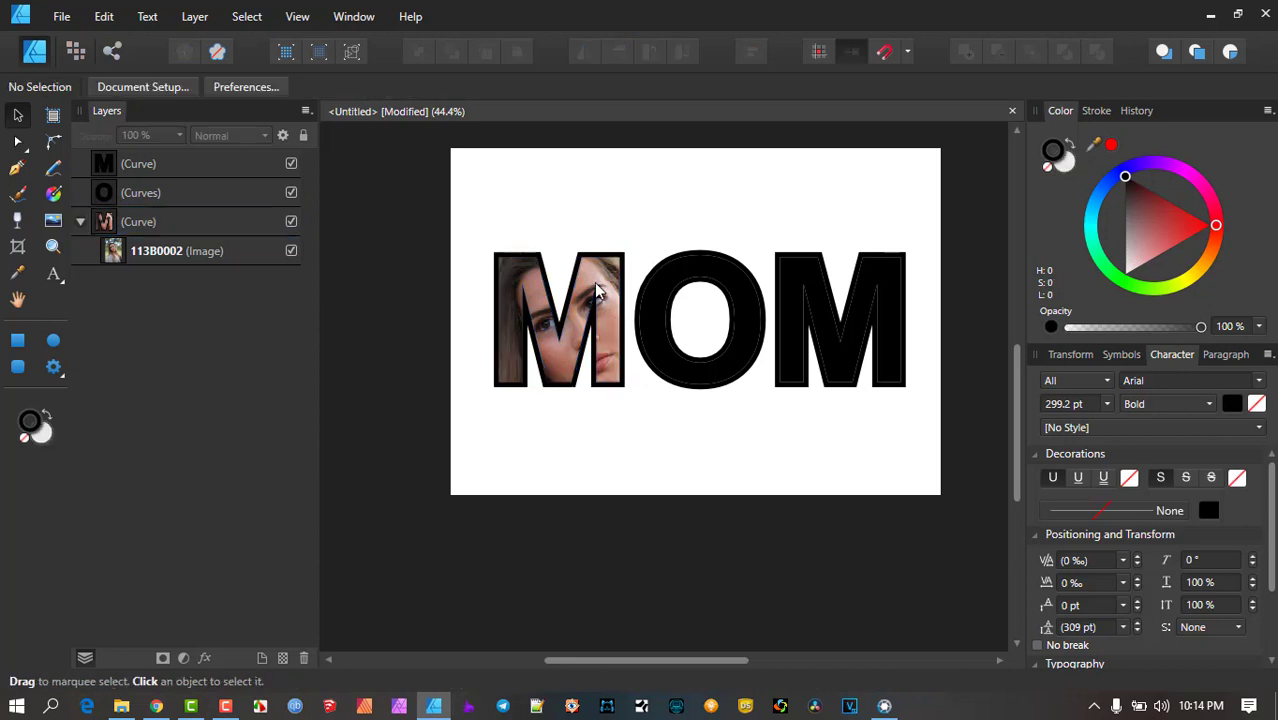
Select the photo inside the first M directly on the canvas, shift it slightly left within the letter, and deselect it
click(597, 287)
double_click(597, 287)
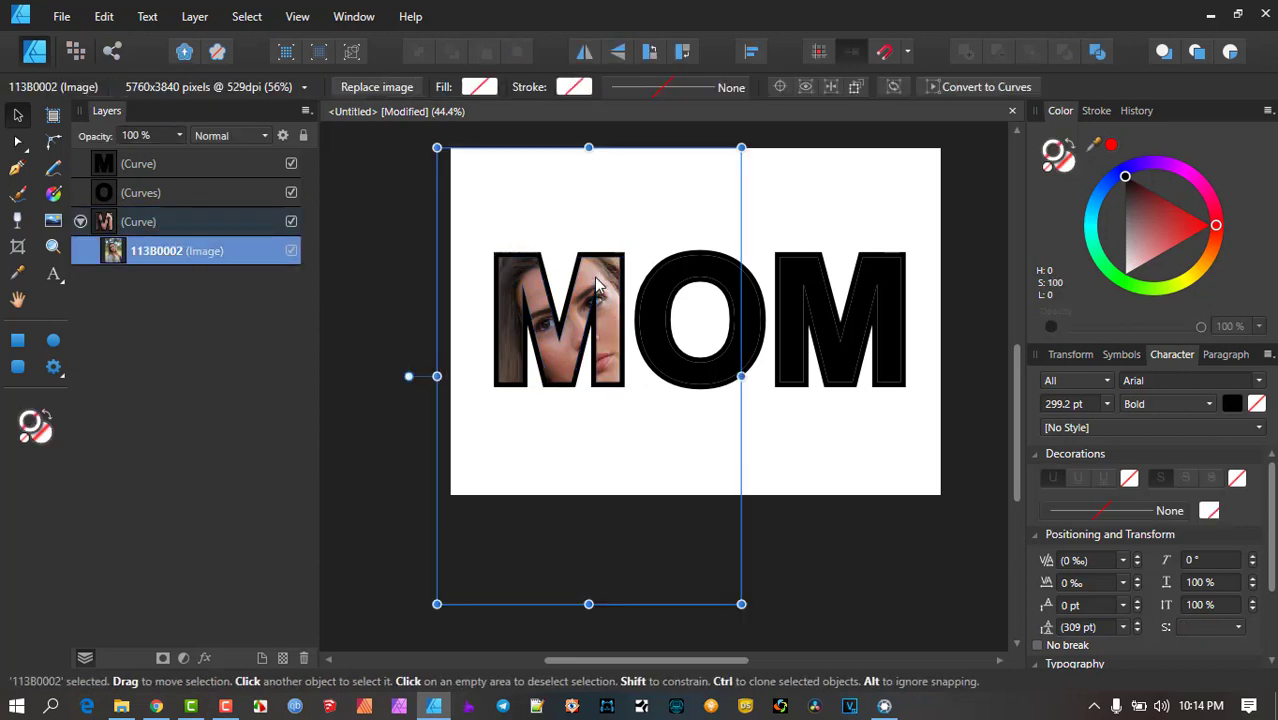
drag(603, 268, 590, 268)
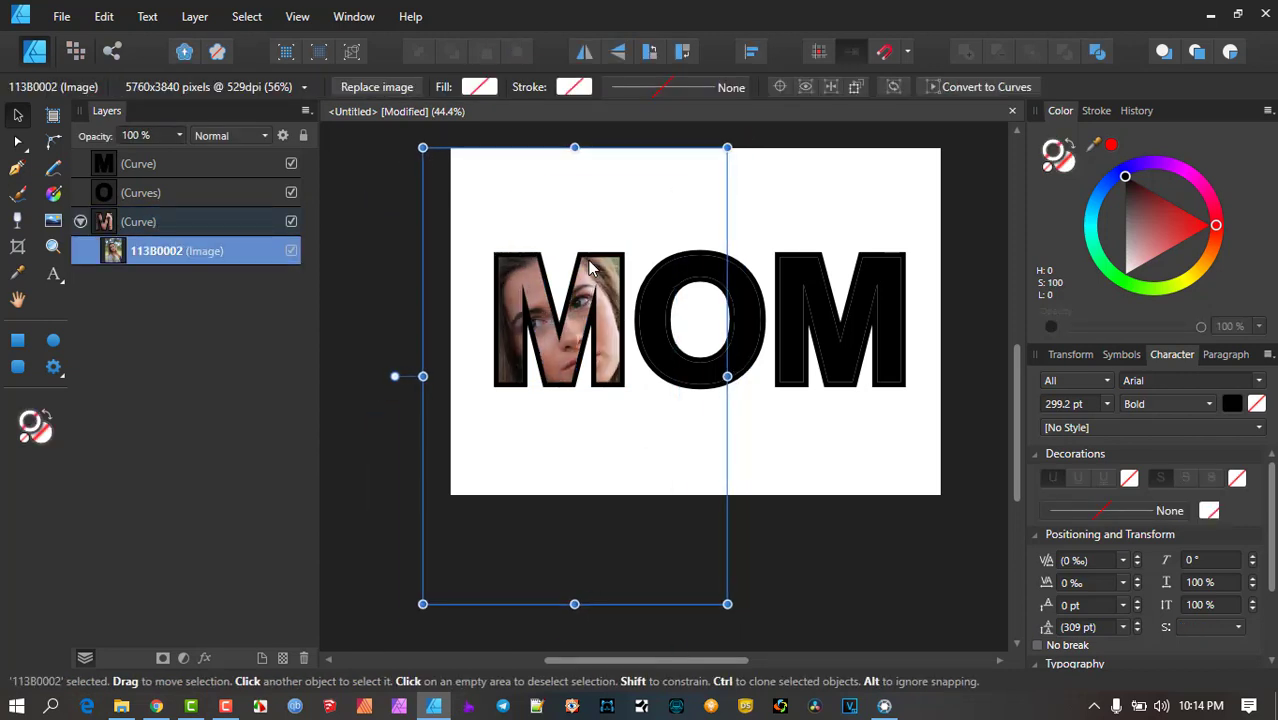
click(877, 194)
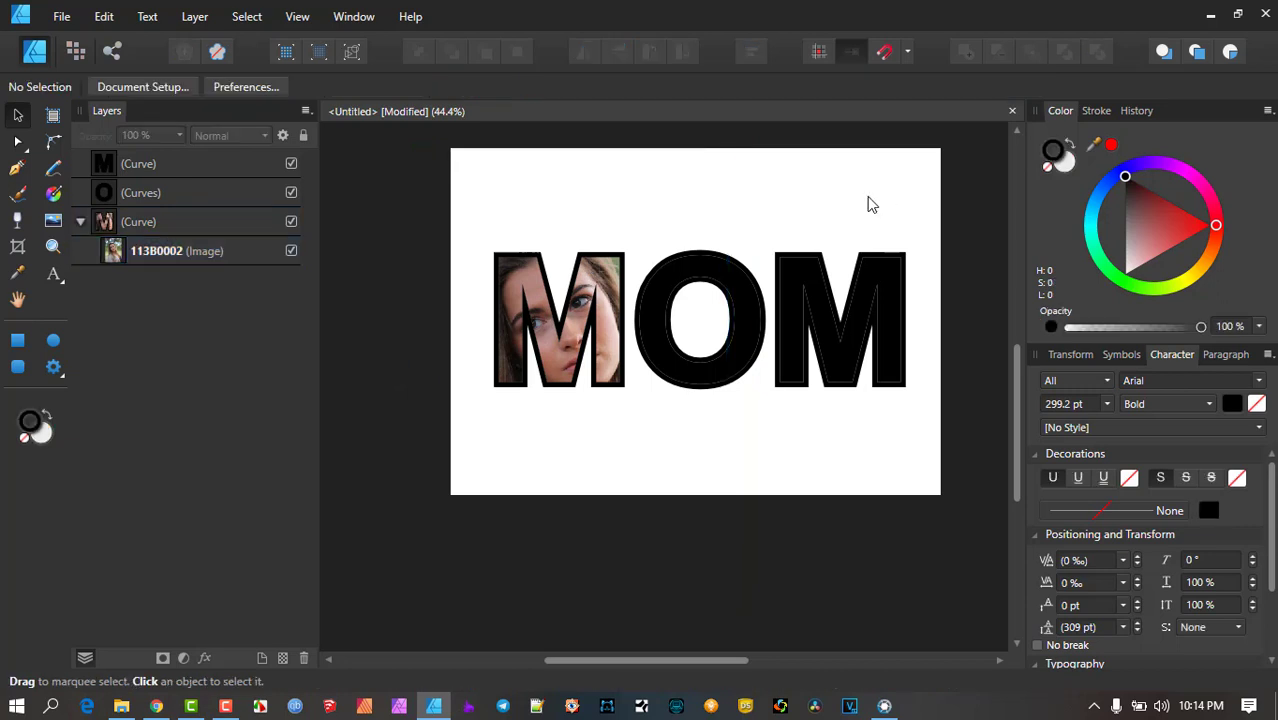
Place the photo 113B0013.JPG inside the O by inserting it into the selected letter curve
click(731, 286)
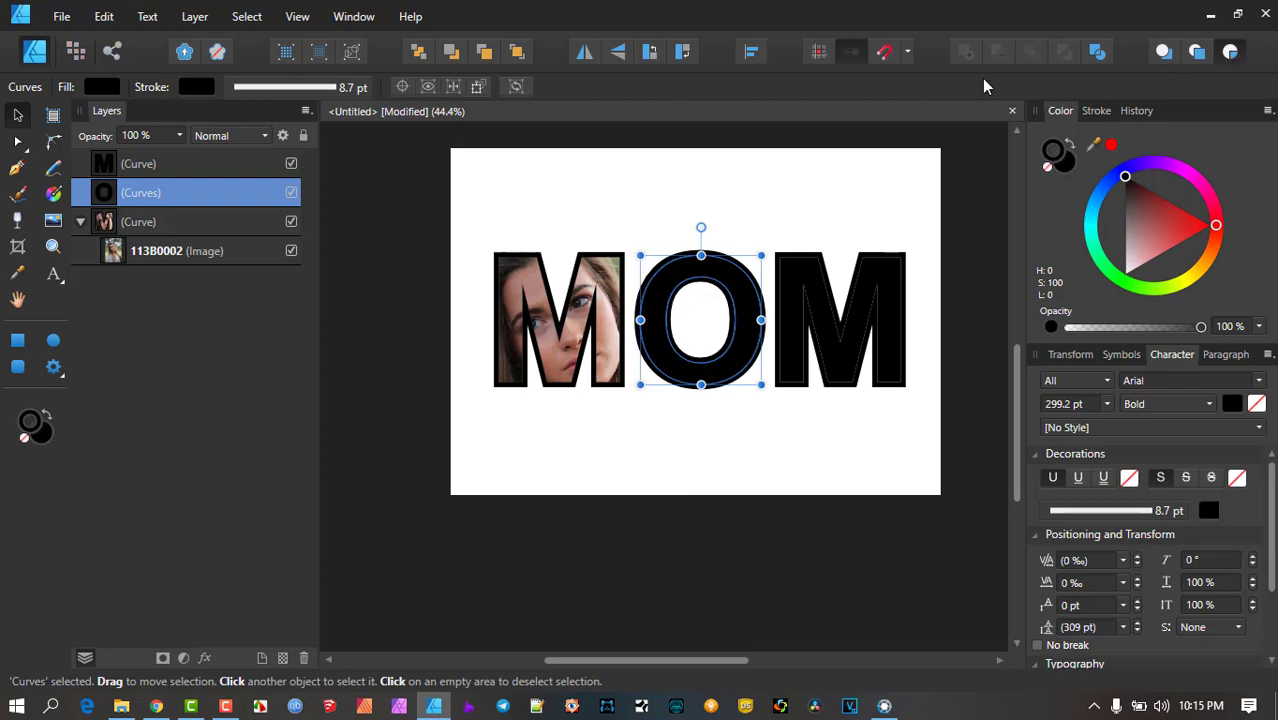
click(61, 16)
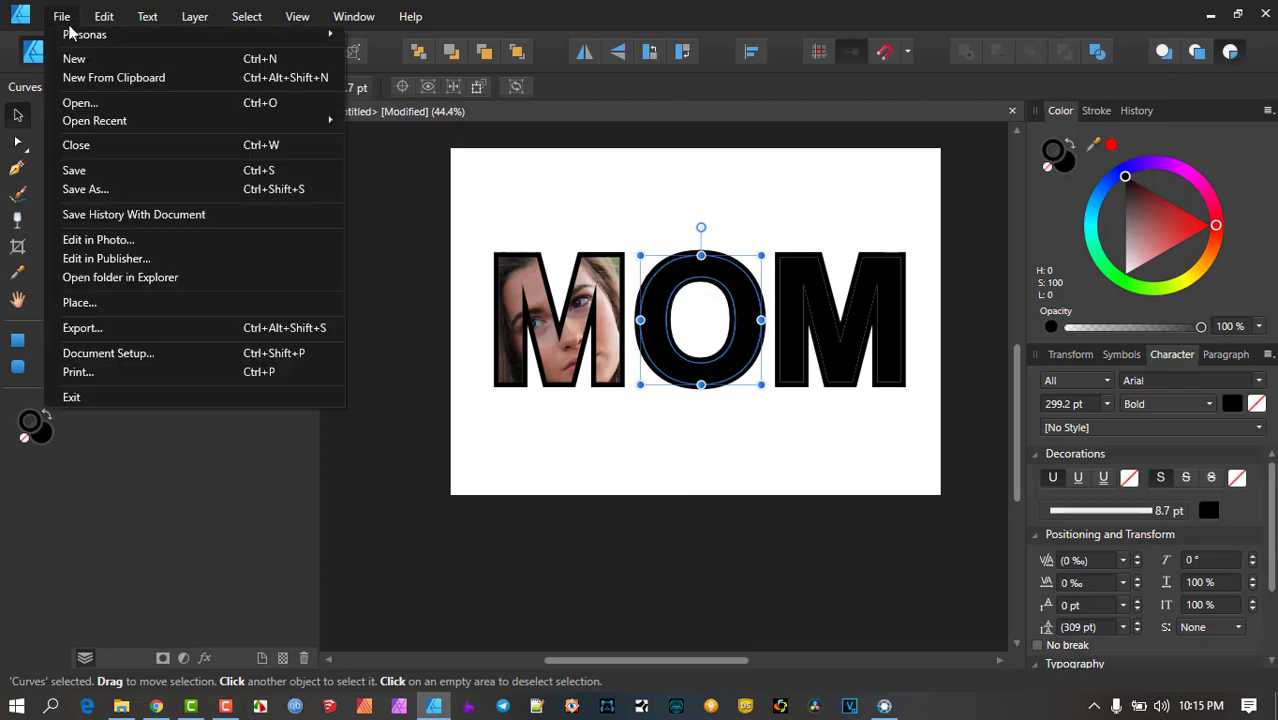
click(142, 304)
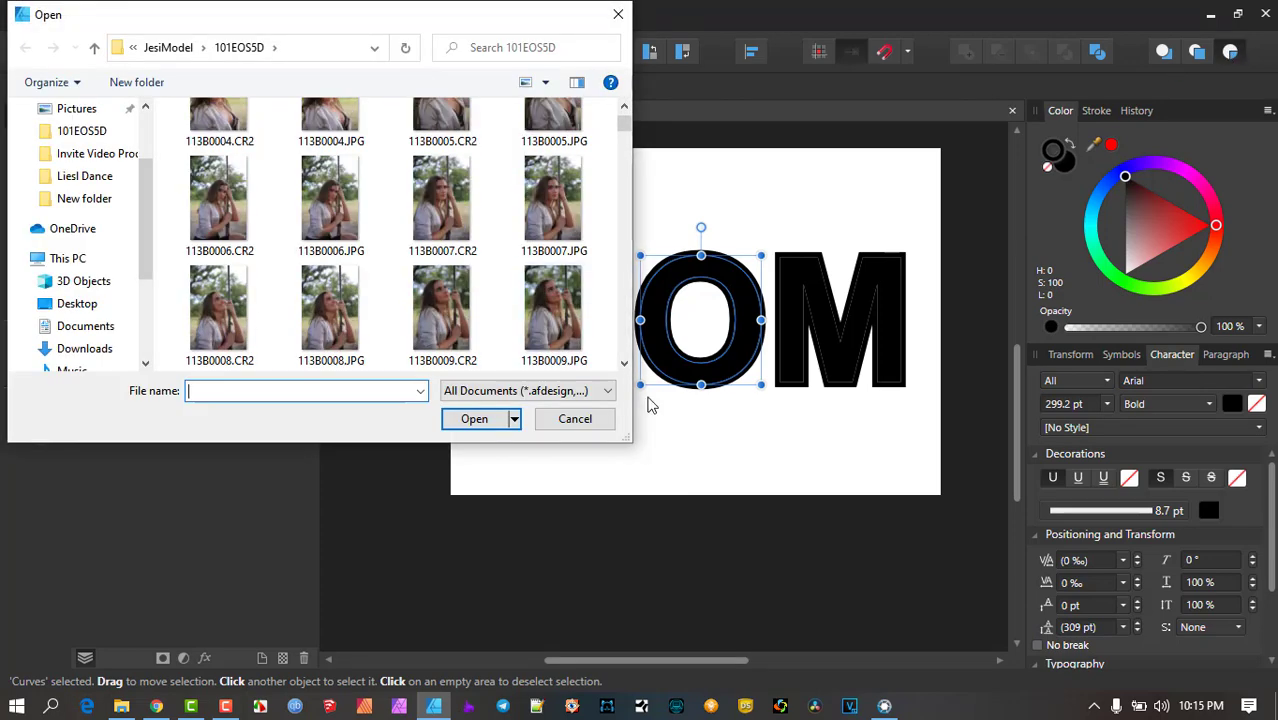
click(572, 318)
scroll(462, 300, down, 3)
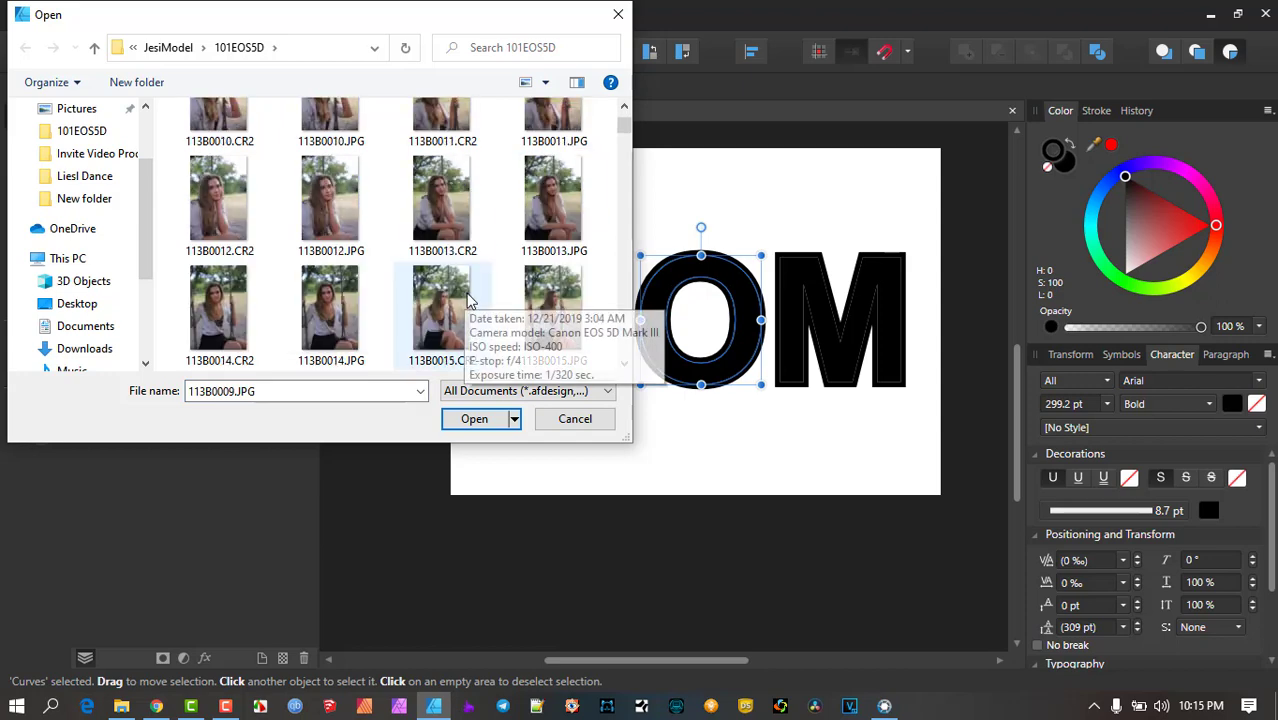
click(598, 186)
click(476, 428)
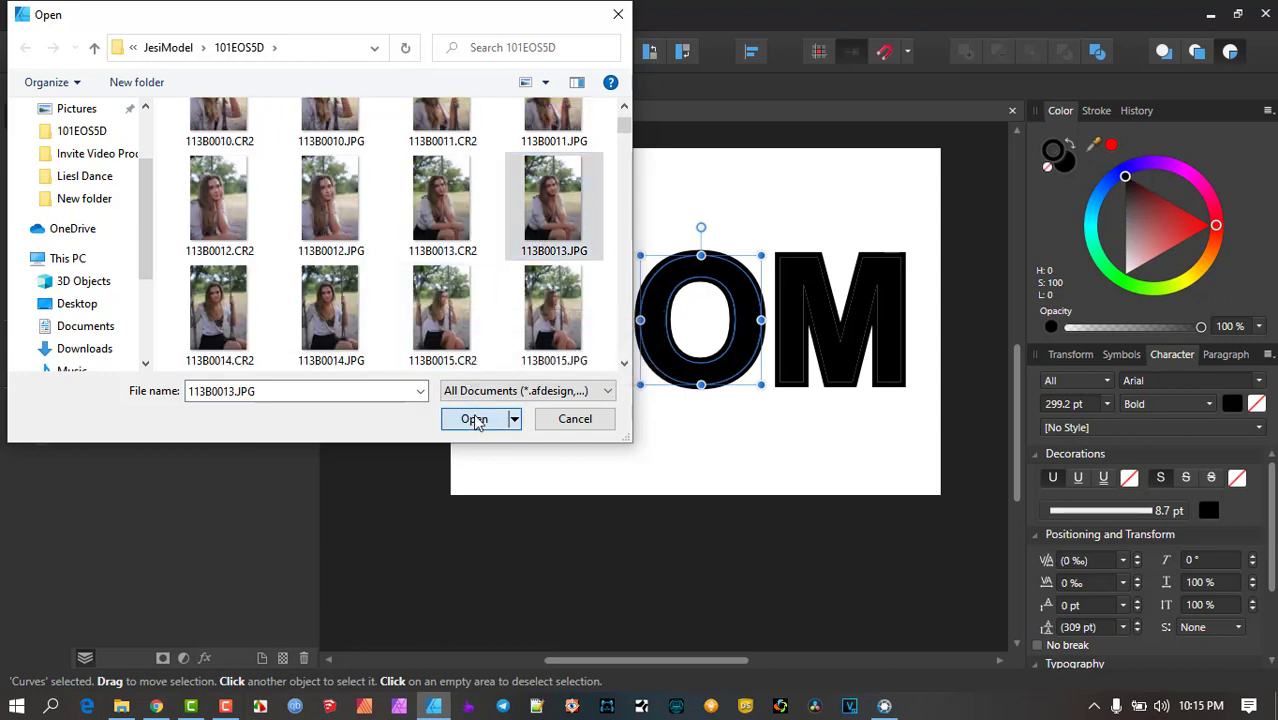
drag(616, 188, 963, 486)
Rotate the photo in the O 90° counterclockwise and reposition it so the woman's face fills the letter
drag(849, 143, 680, 328)
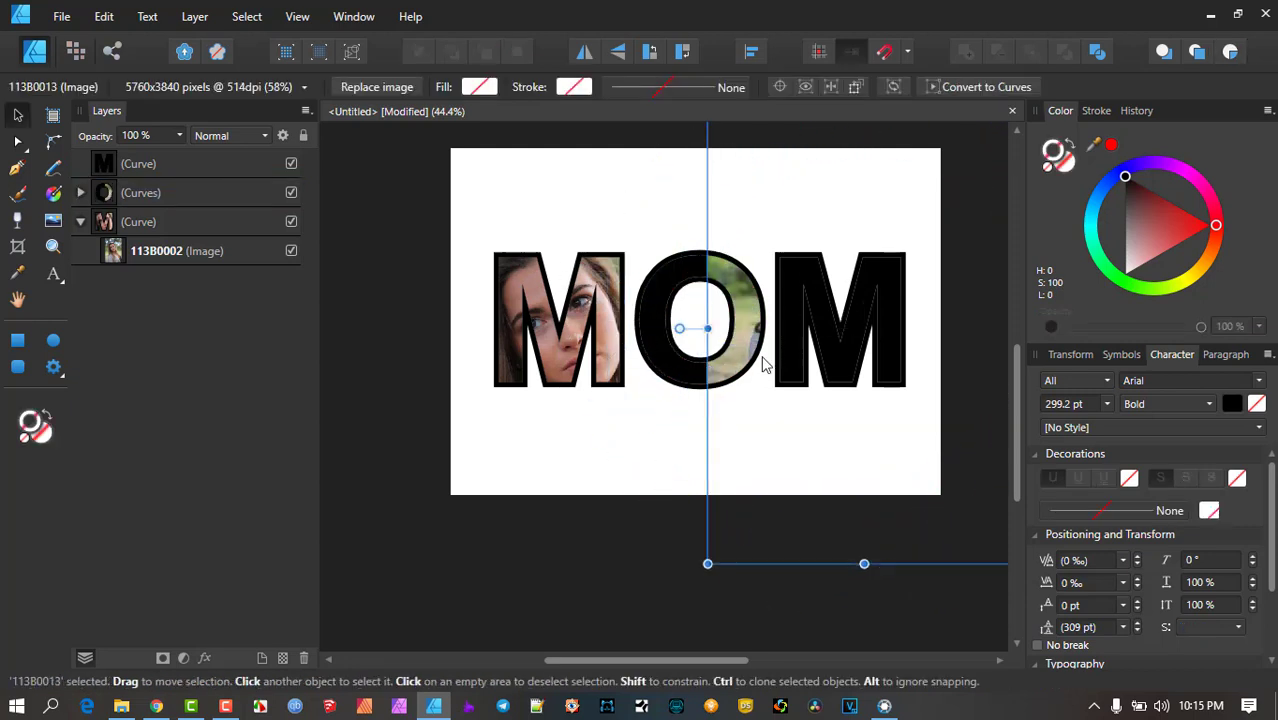
drag(788, 351, 662, 394)
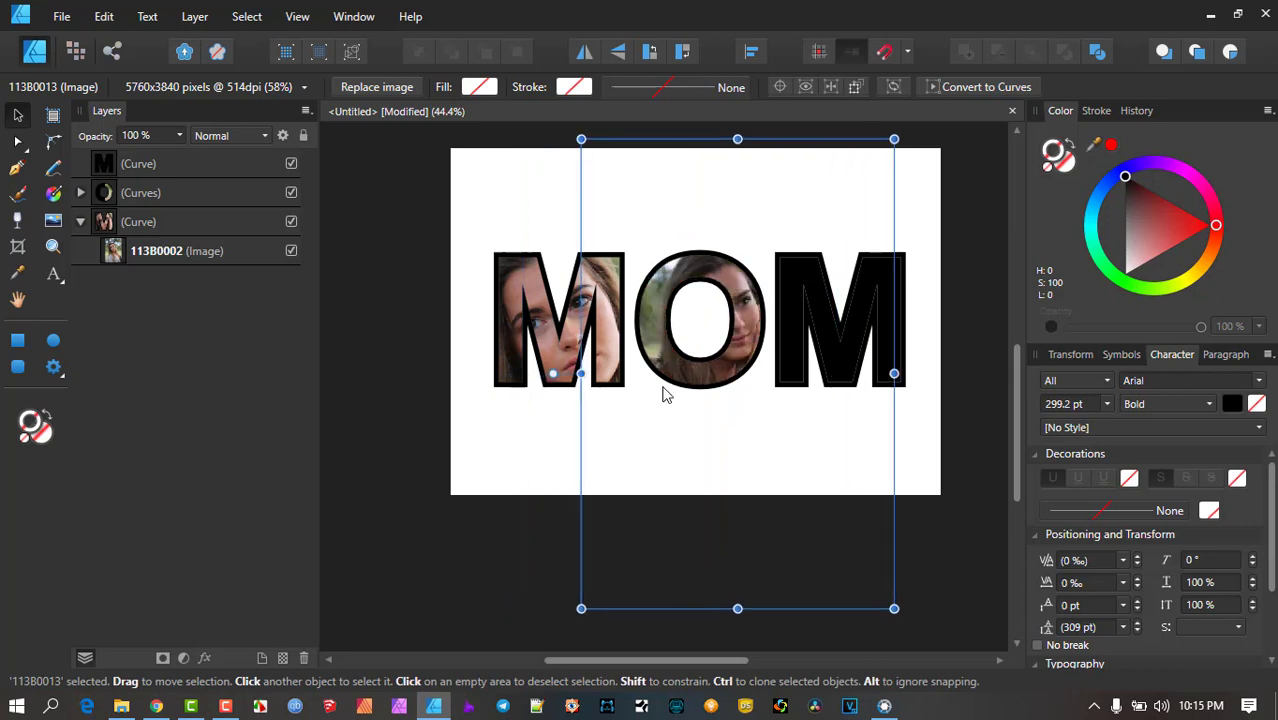
scroll(665, 392, down, 1)
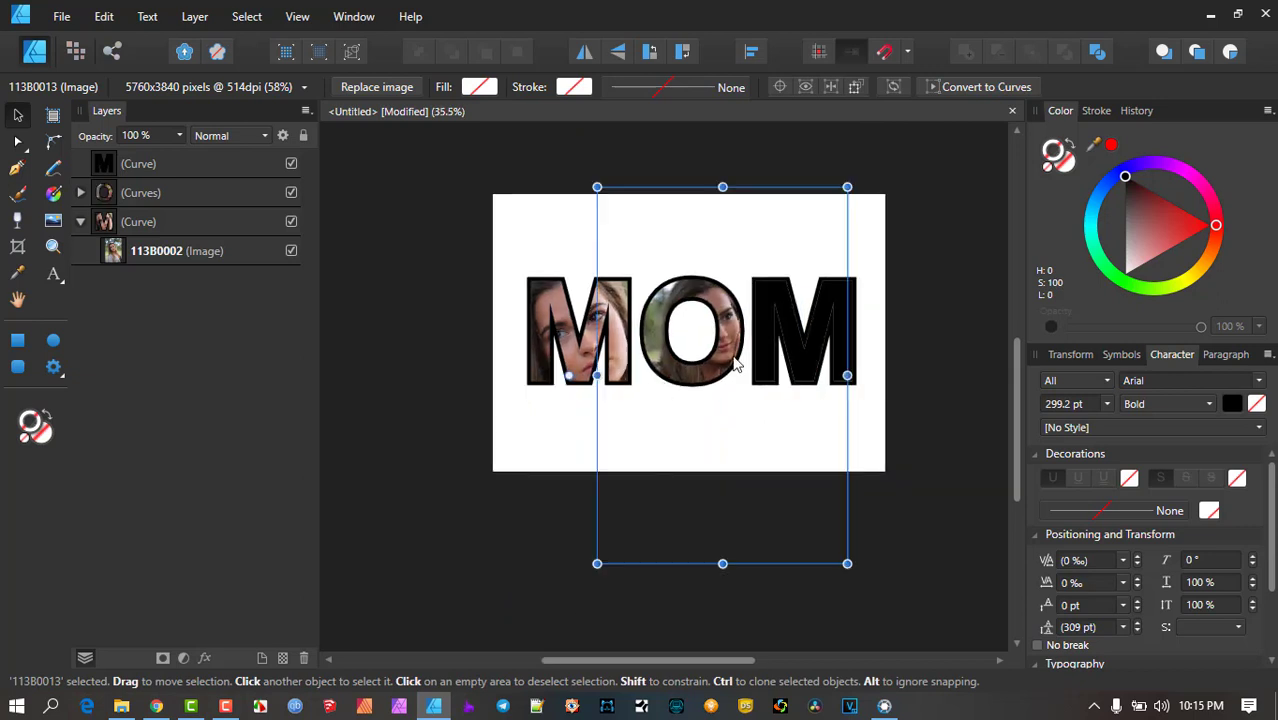
click(905, 283)
Check the photo-filled first M and O by selecting each letter, with the first M's layer collapsed
click(590, 325)
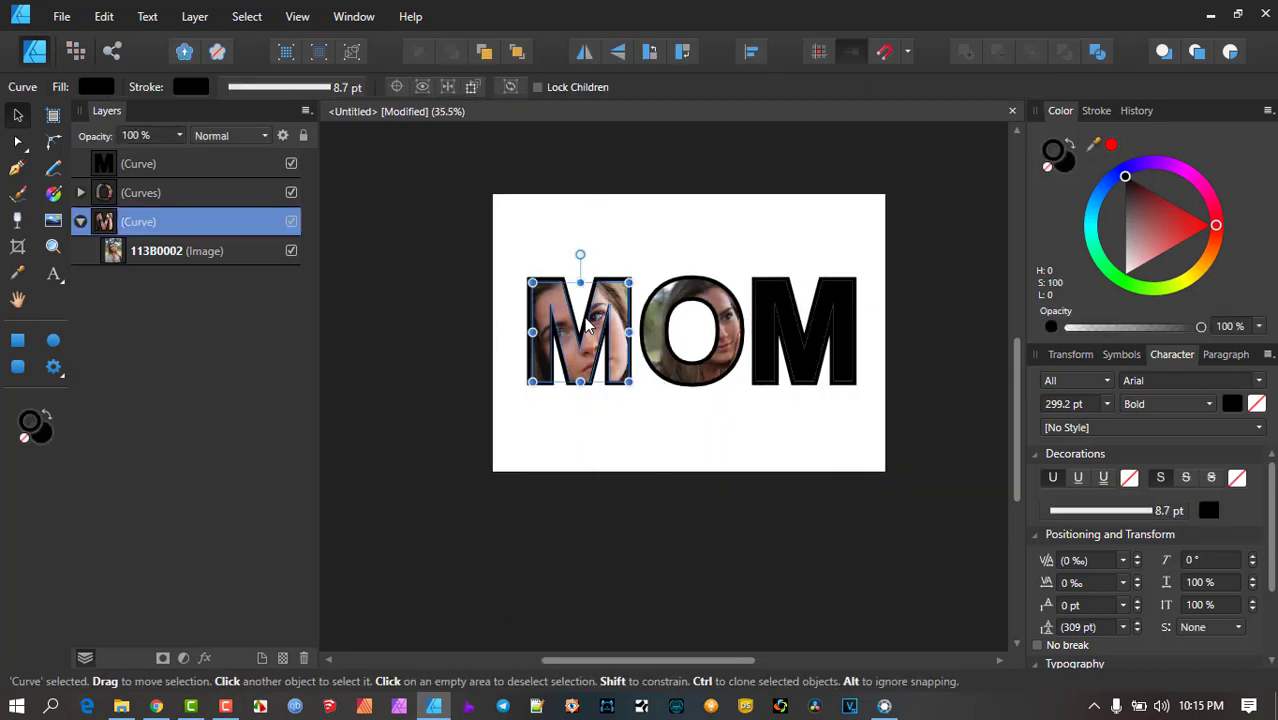
click(685, 292)
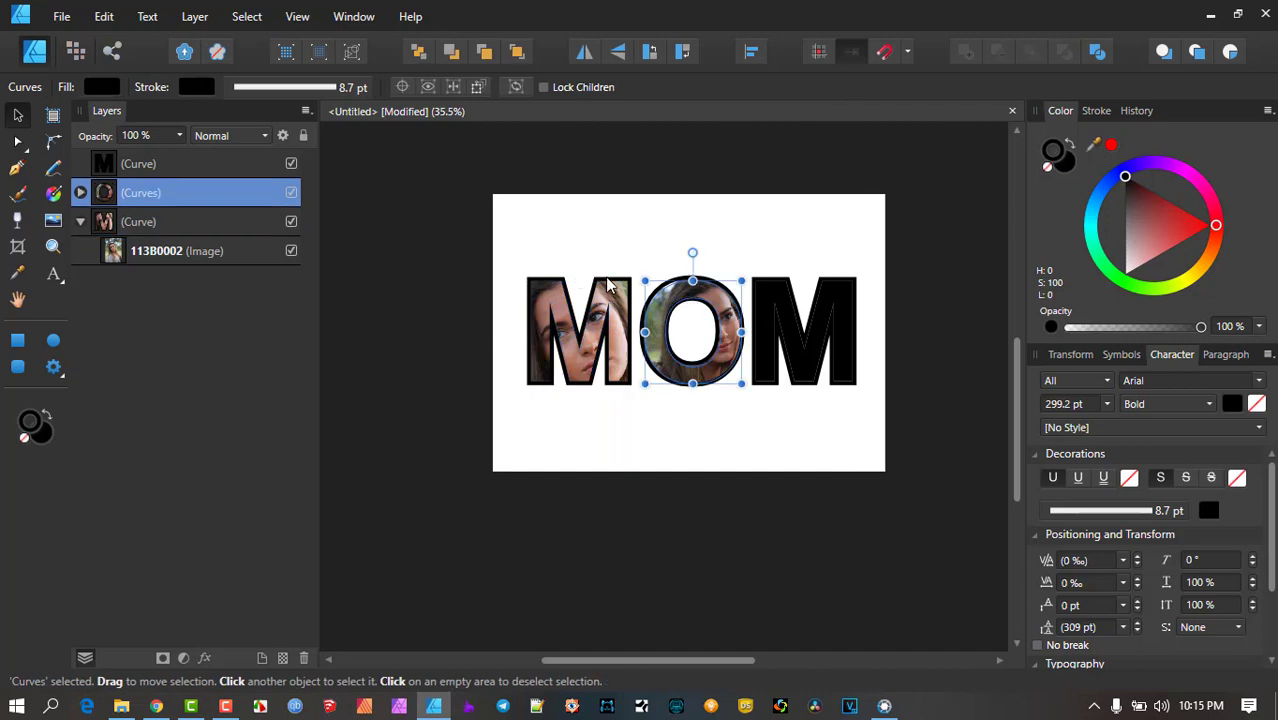
key(Escape)
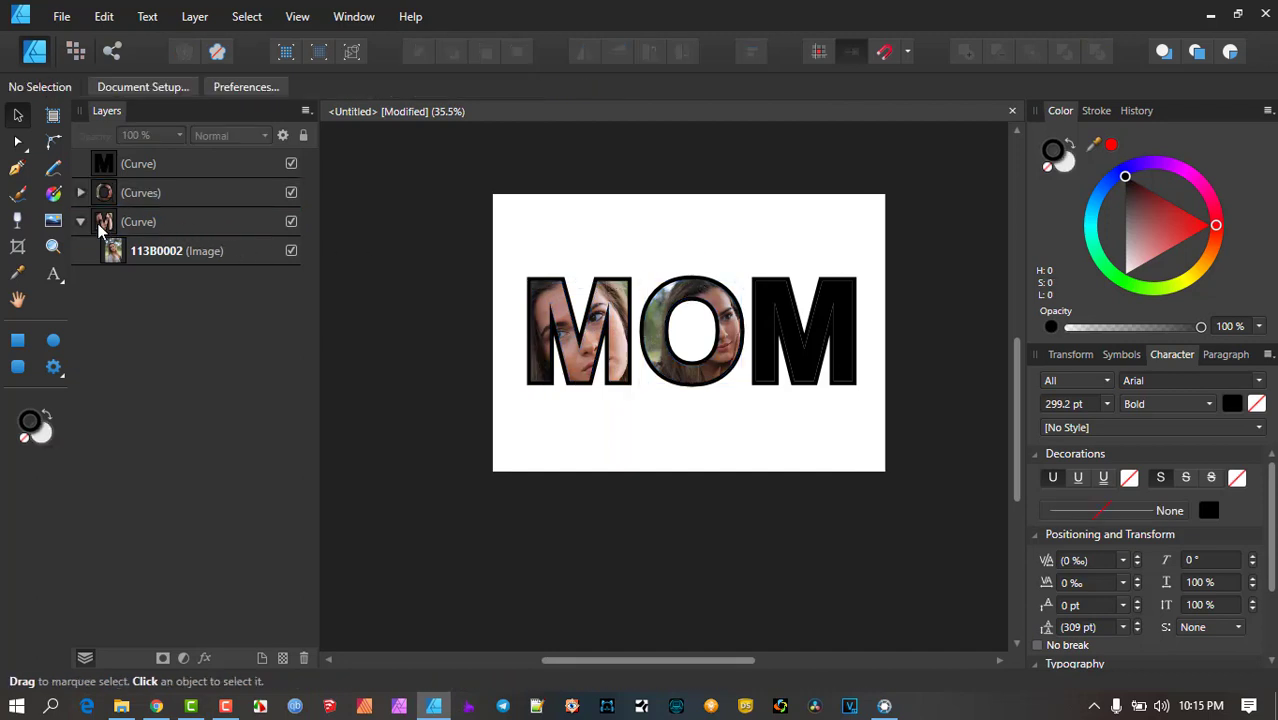
click(136, 220)
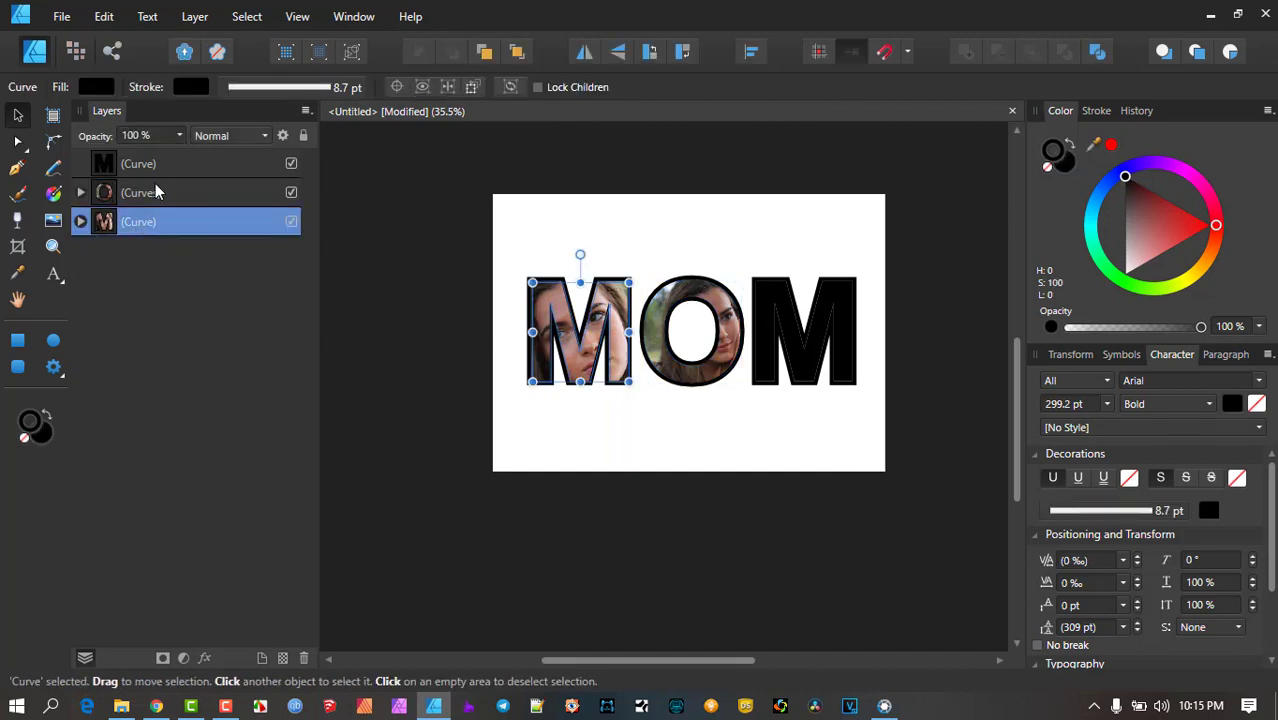
click(155, 190)
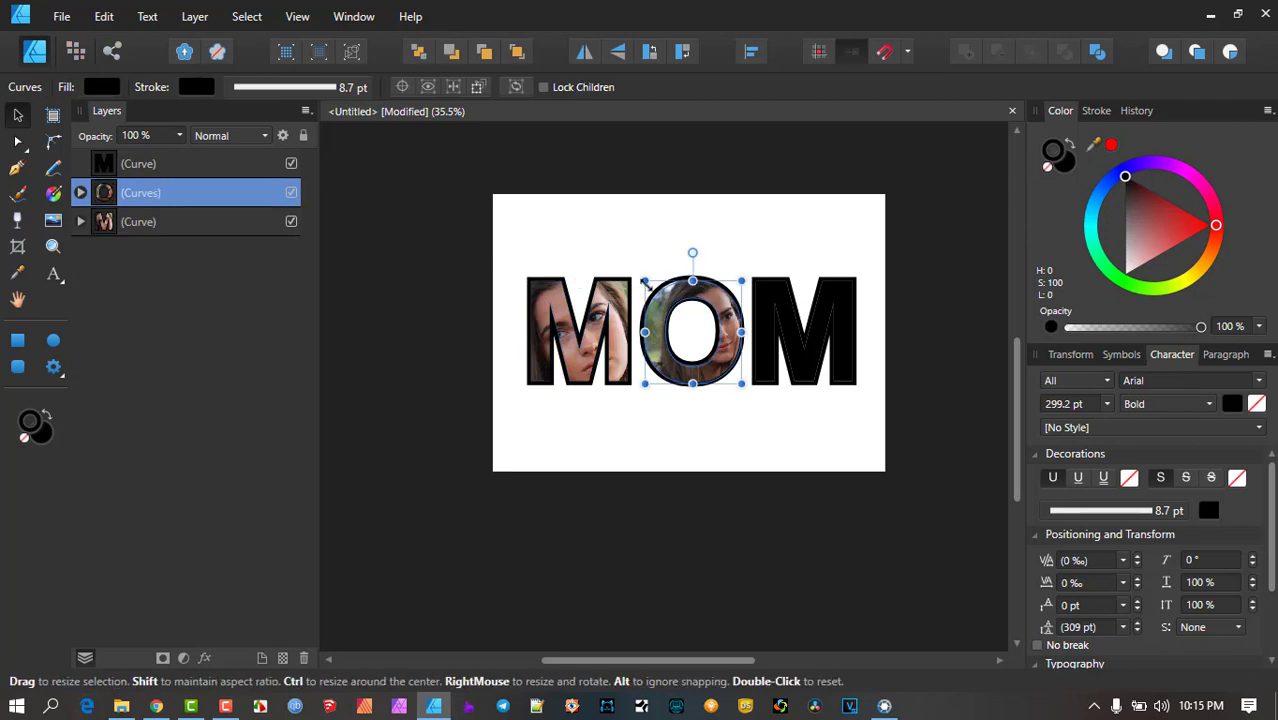
Place the photo 113B0563.JPG on the page as a separate layer above the letter curves
scroll(560, 300, right, 3)
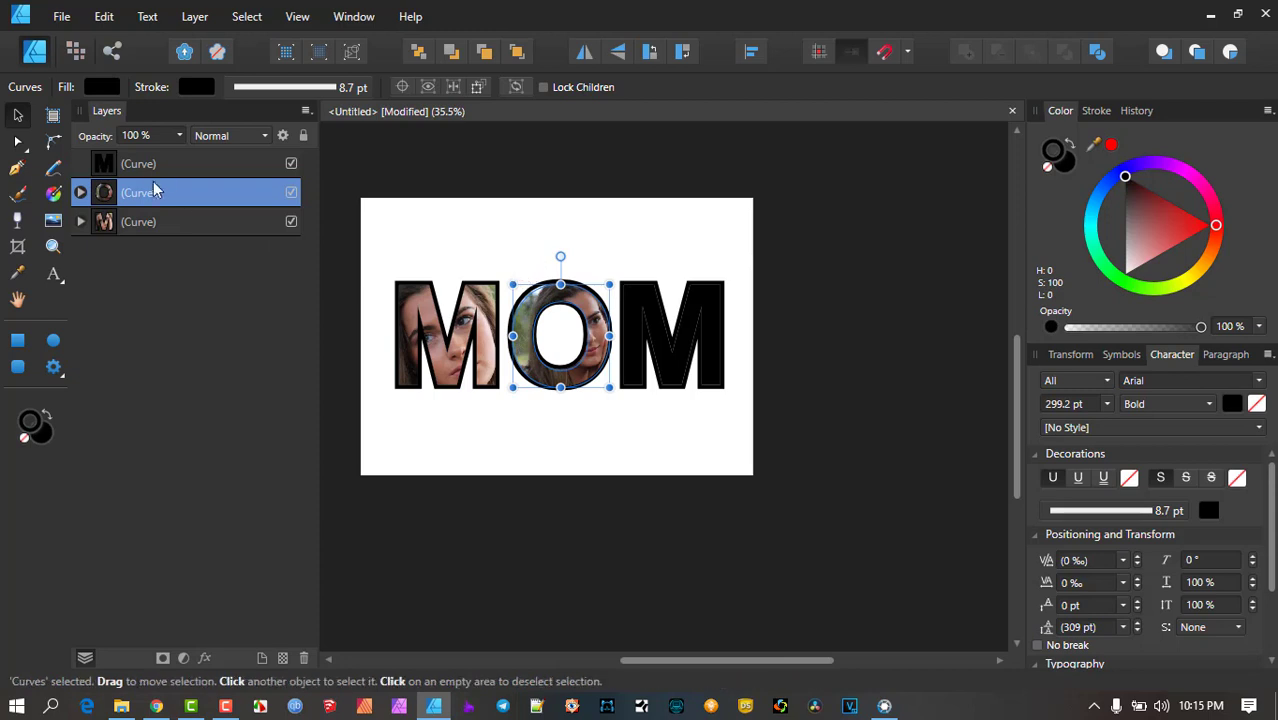
click(680, 342)
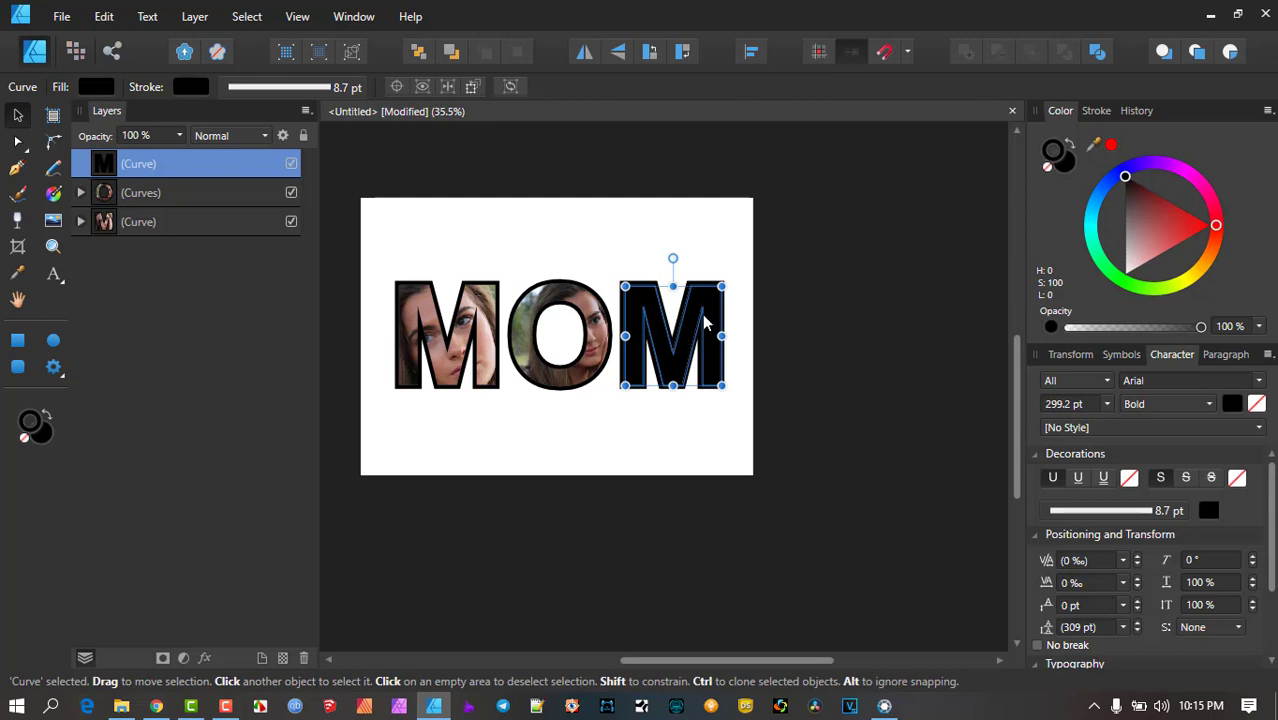
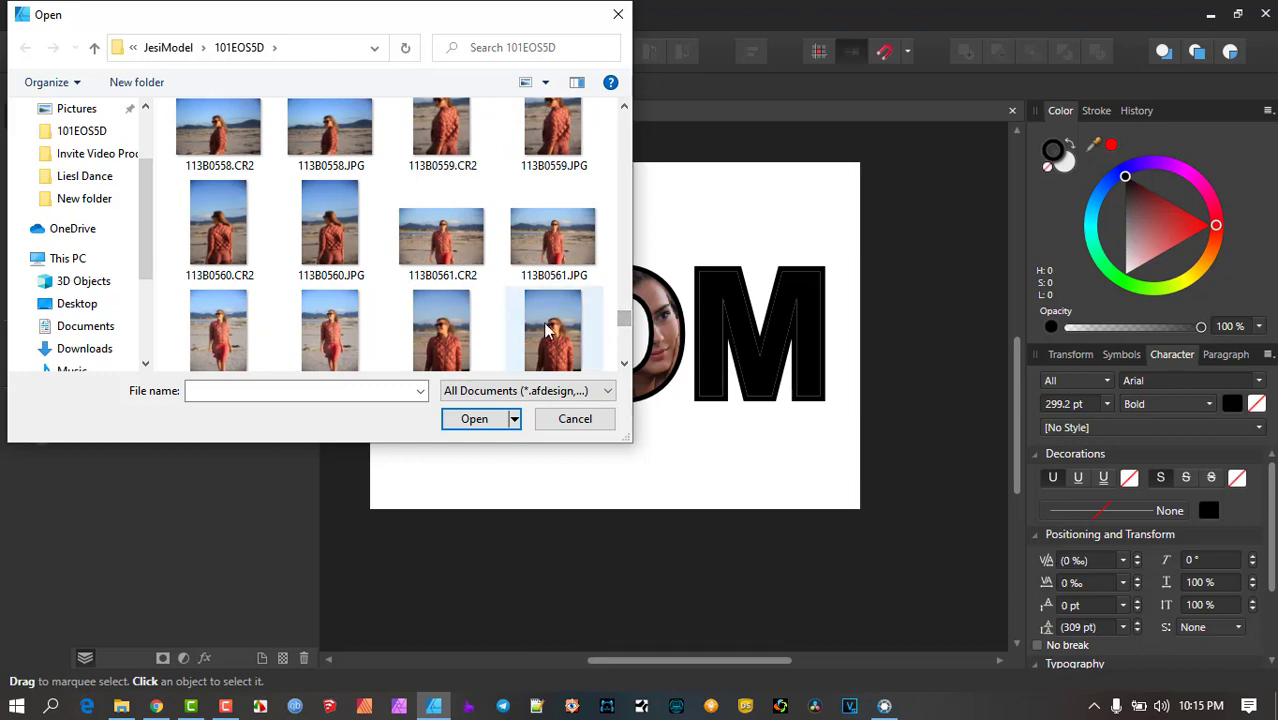
click(550, 331)
click(476, 419)
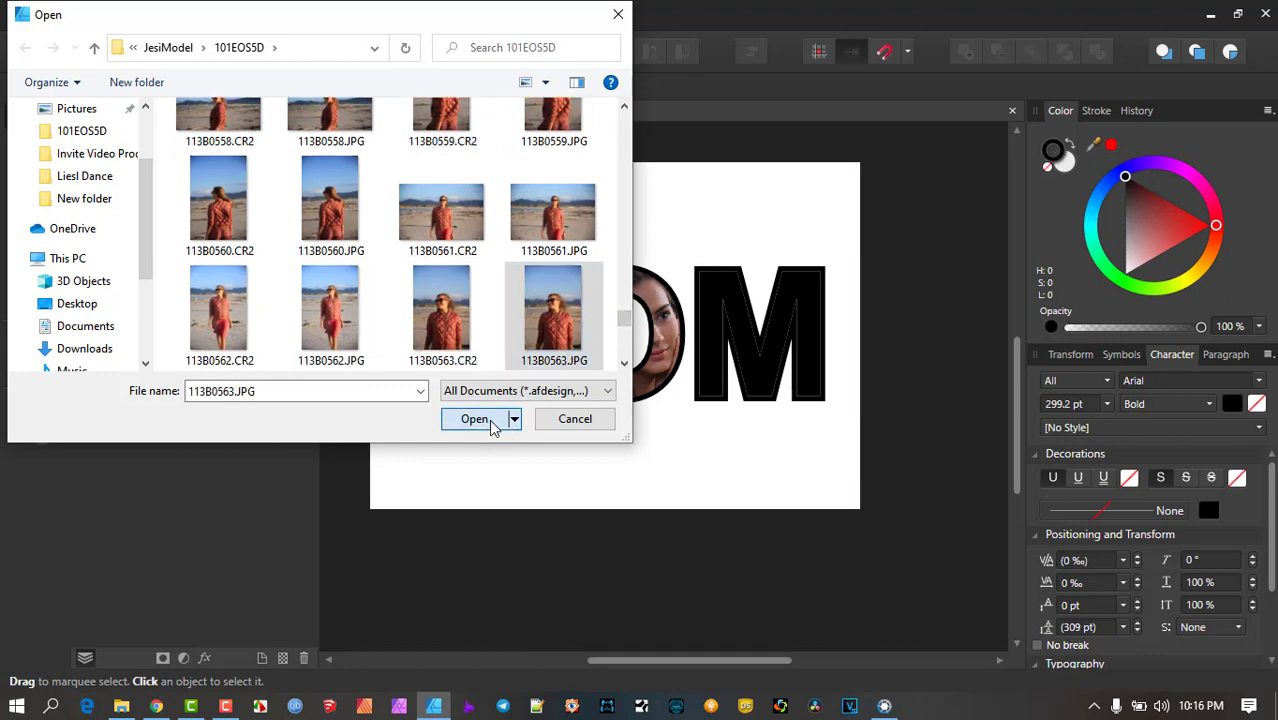
drag(640, 208, 860, 497)
Rotate the placed beach photo 90° counterclockwise so it stands upright, and move it partly over the second M
mouse_move(776, 177)
mouse_down()
mouse_move(648, 213)
mouse_move(778, 180)
mouse_up()
drag(782, 316, 583, 355)
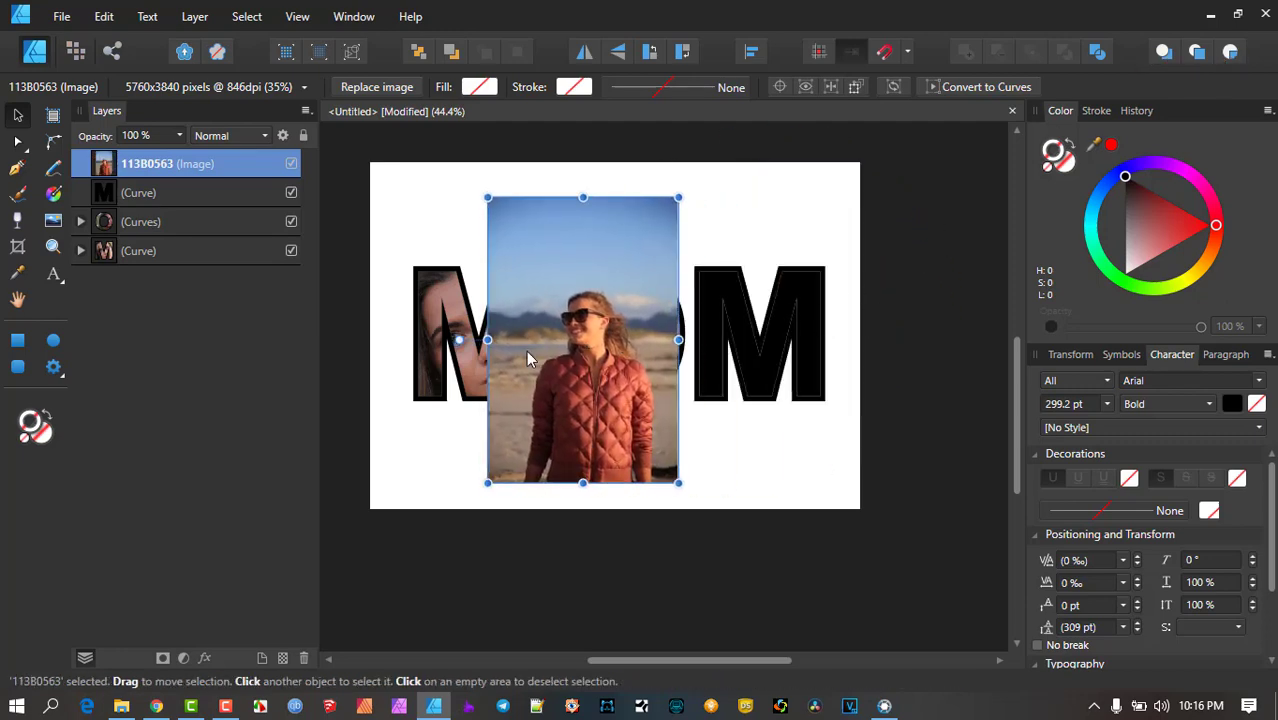
drag(640, 312, 718, 302)
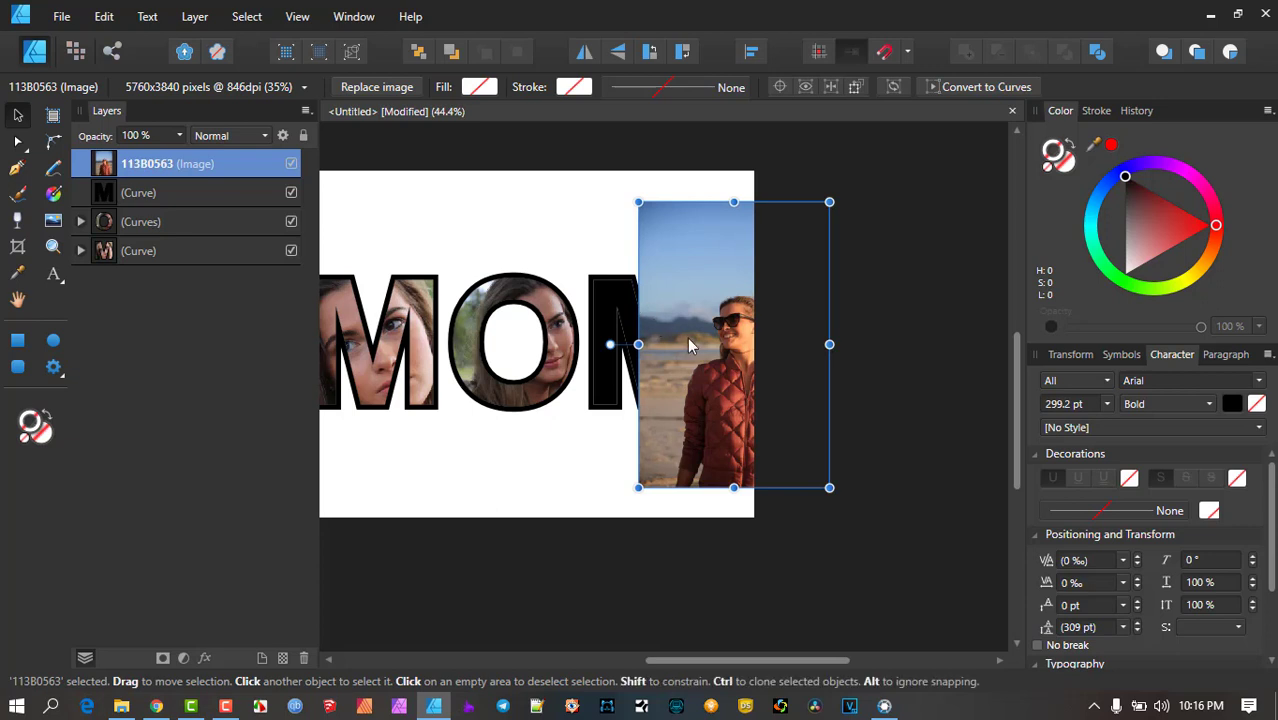
key(ctrl+z)
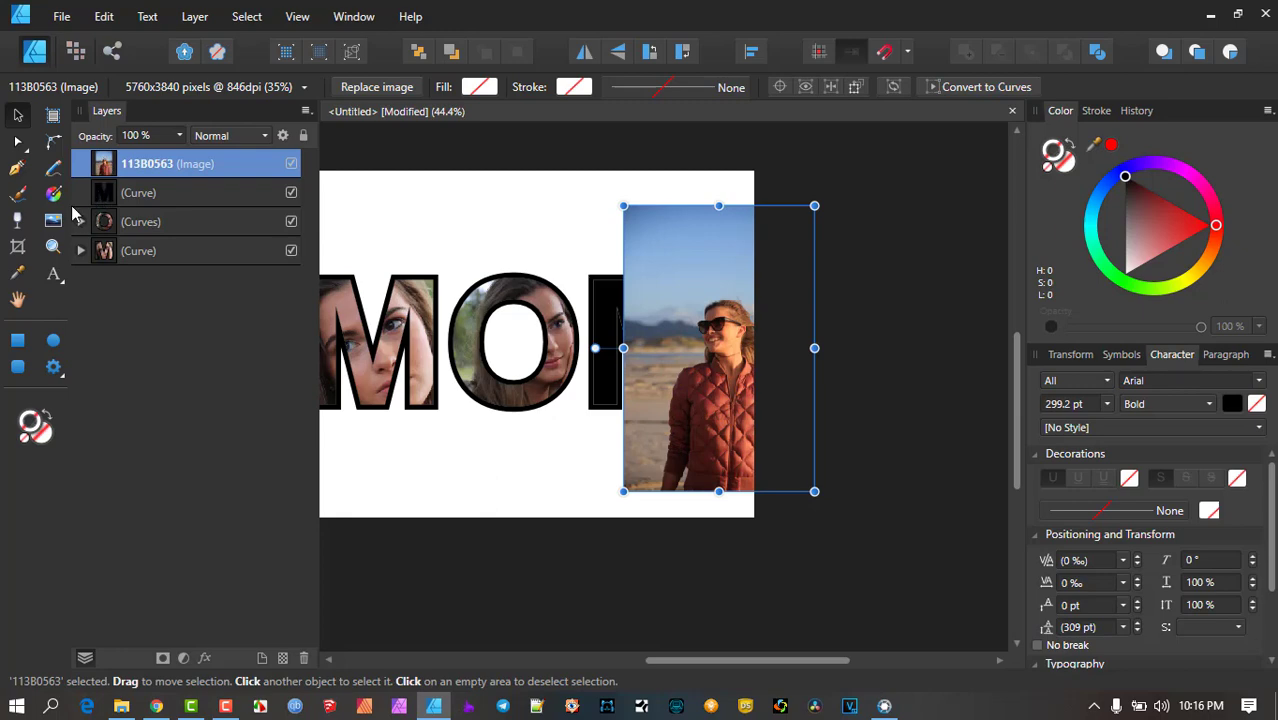
Nest the 113B0563 image layer inside the second M's curve layer and shift the photo left to fill the letter
mouse_move(84, 210)
drag(108, 170, 87, 206)
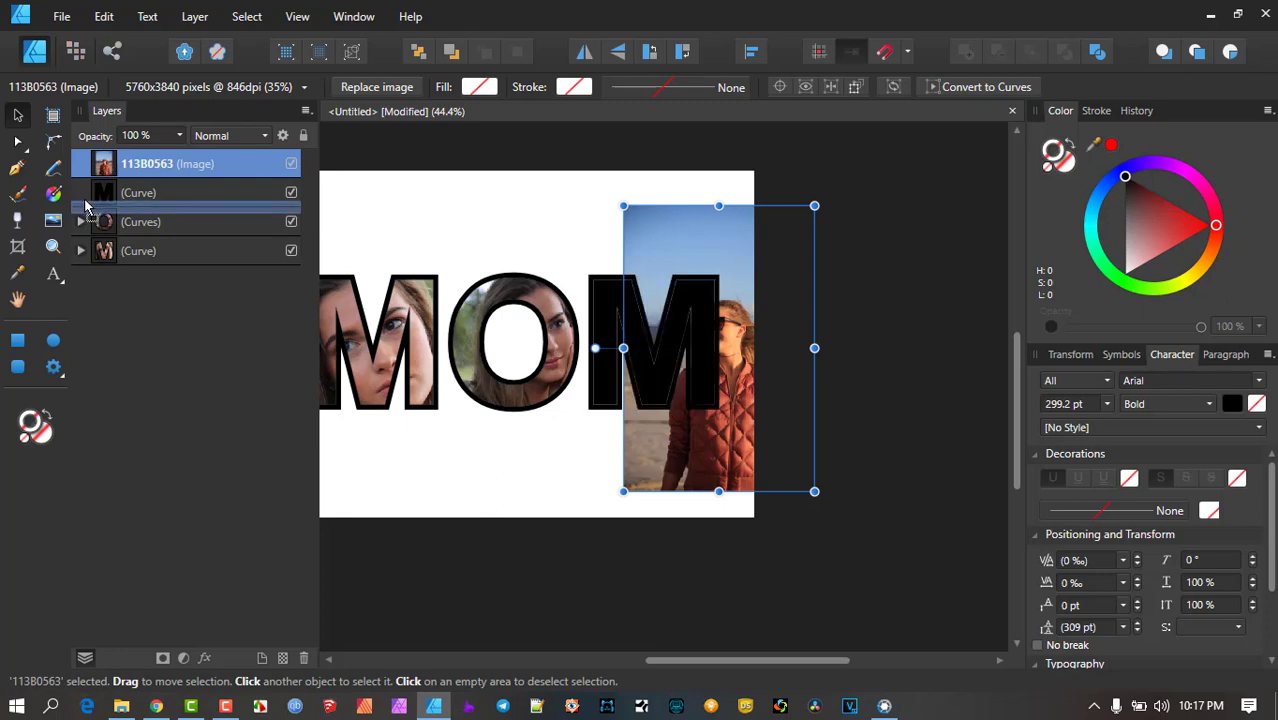
drag(88, 206, 121, 209)
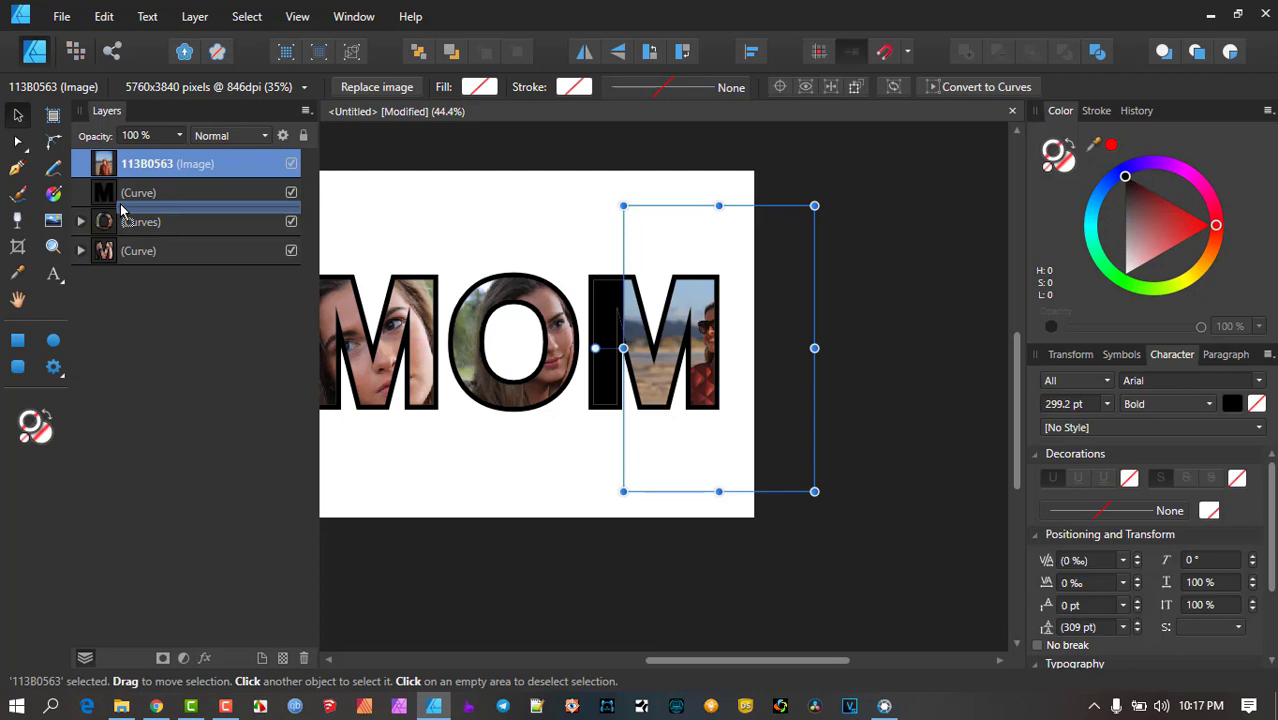
drag(122, 209, 122, 209)
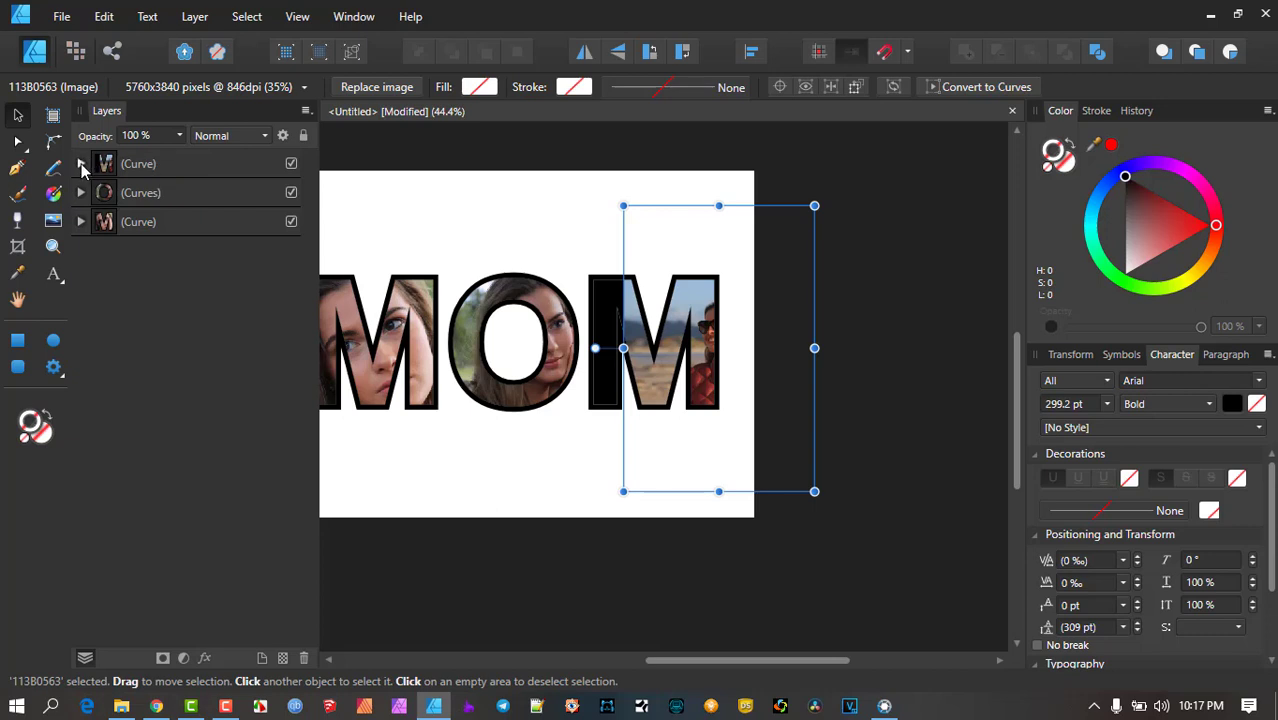
click(81, 164)
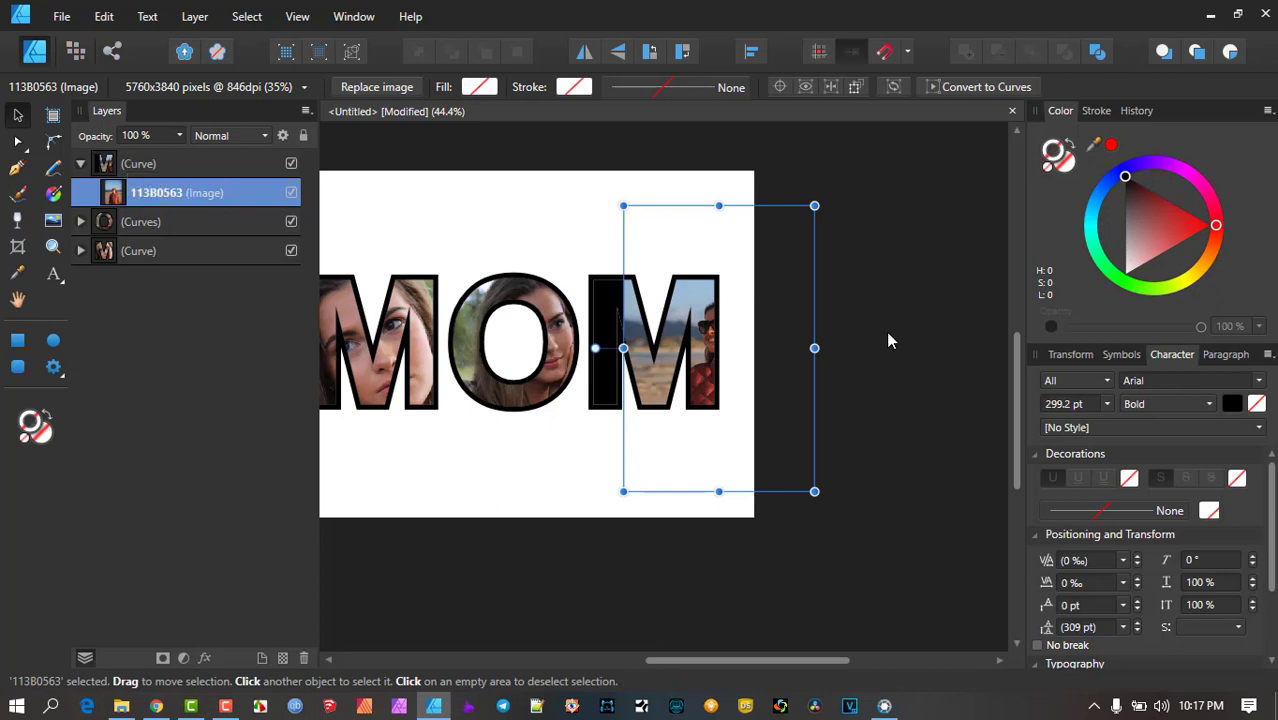
drag(746, 321, 697, 310)
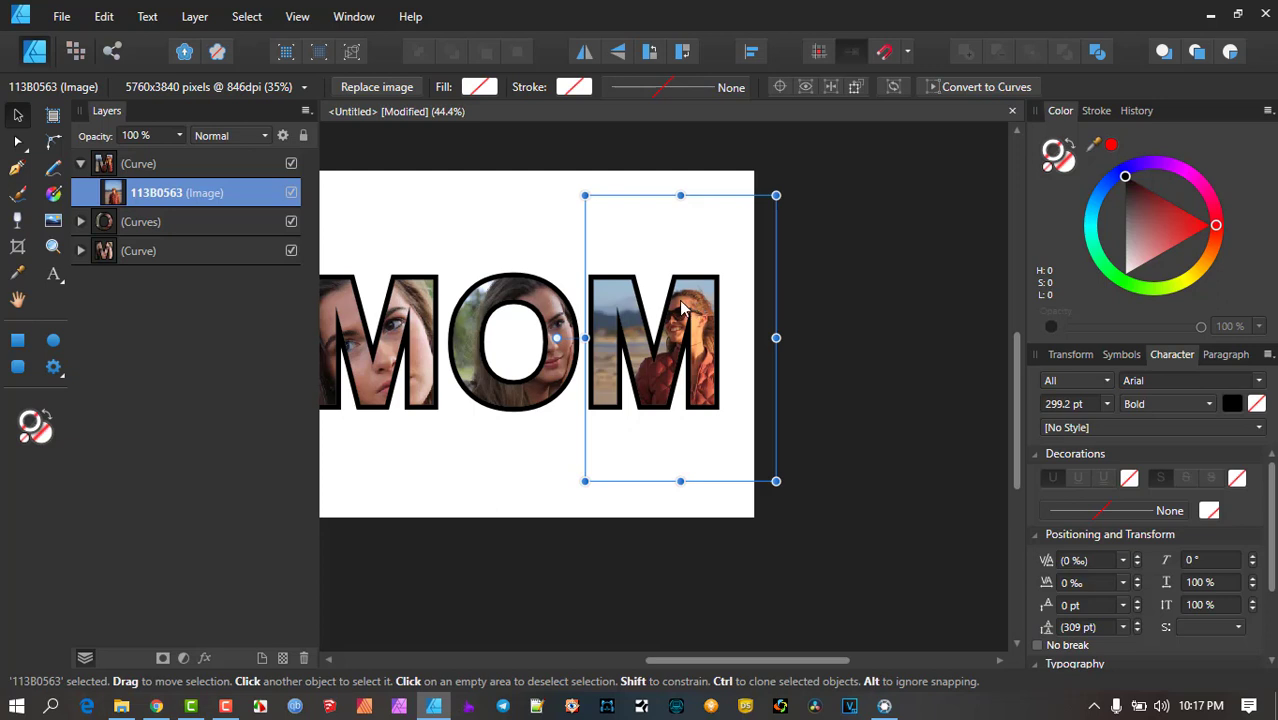
Move the 113B0563 image out of the second M's curve layer, then nest it back inside that layer
drag(108, 170, 84, 162)
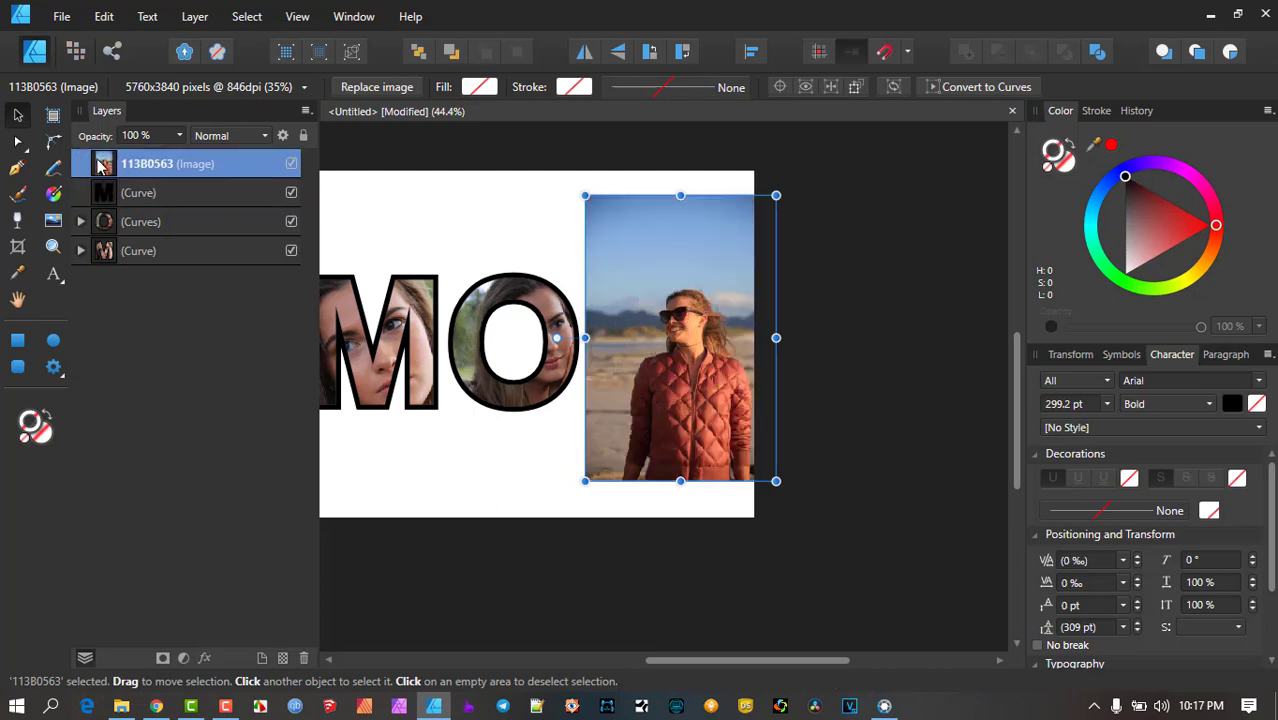
drag(88, 165, 78, 207)
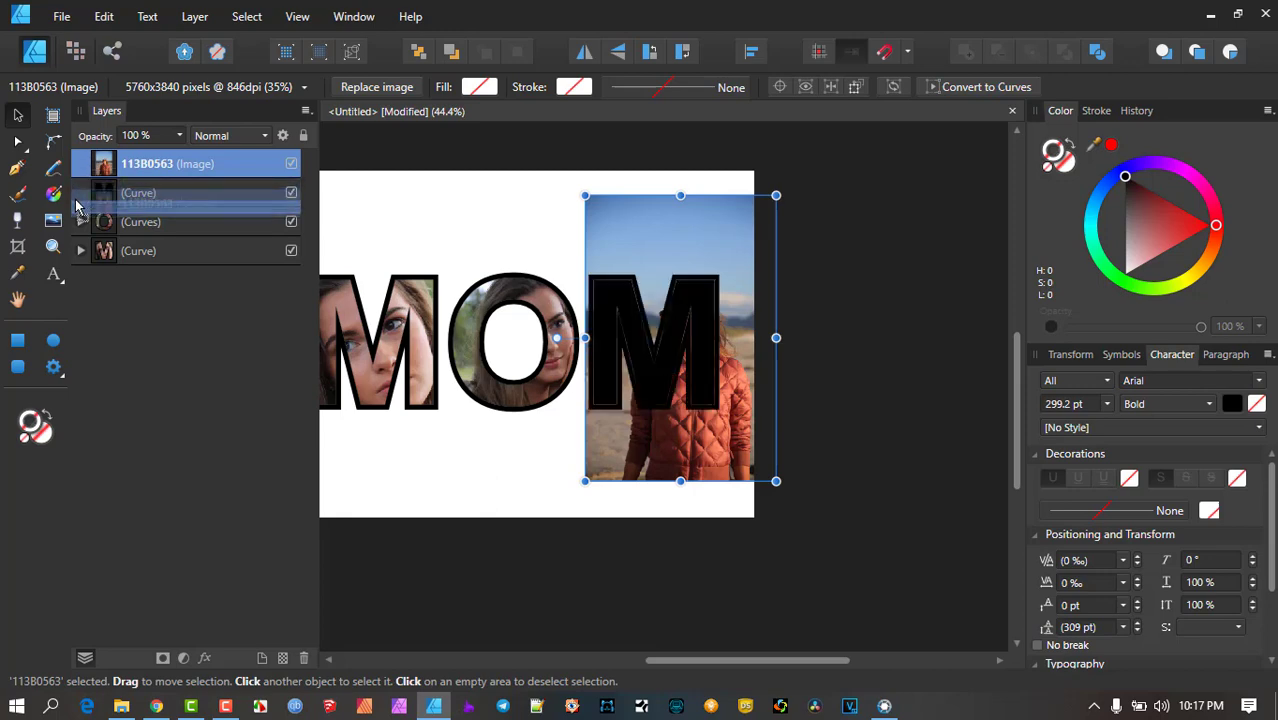
drag(78, 207, 126, 210)
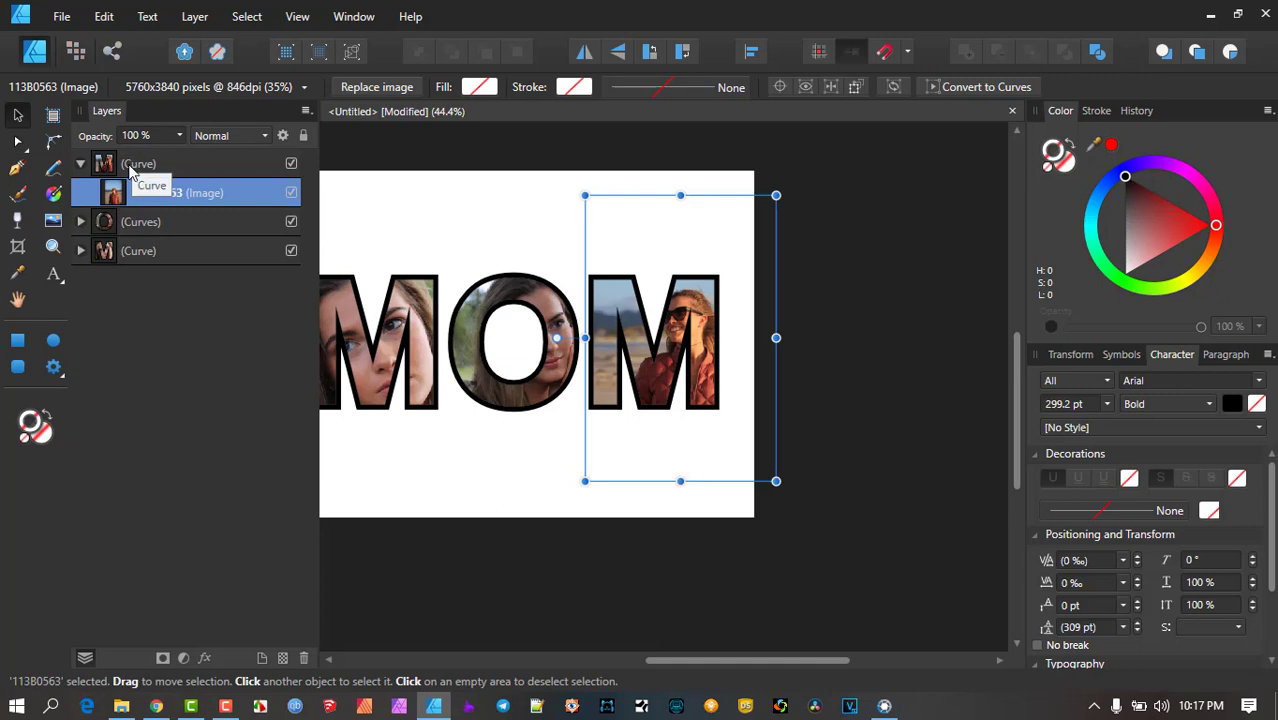
Shift the beach photo left inside the second M so the woman fills the middle of the letter, and deselect it
drag(692, 343, 660, 343)
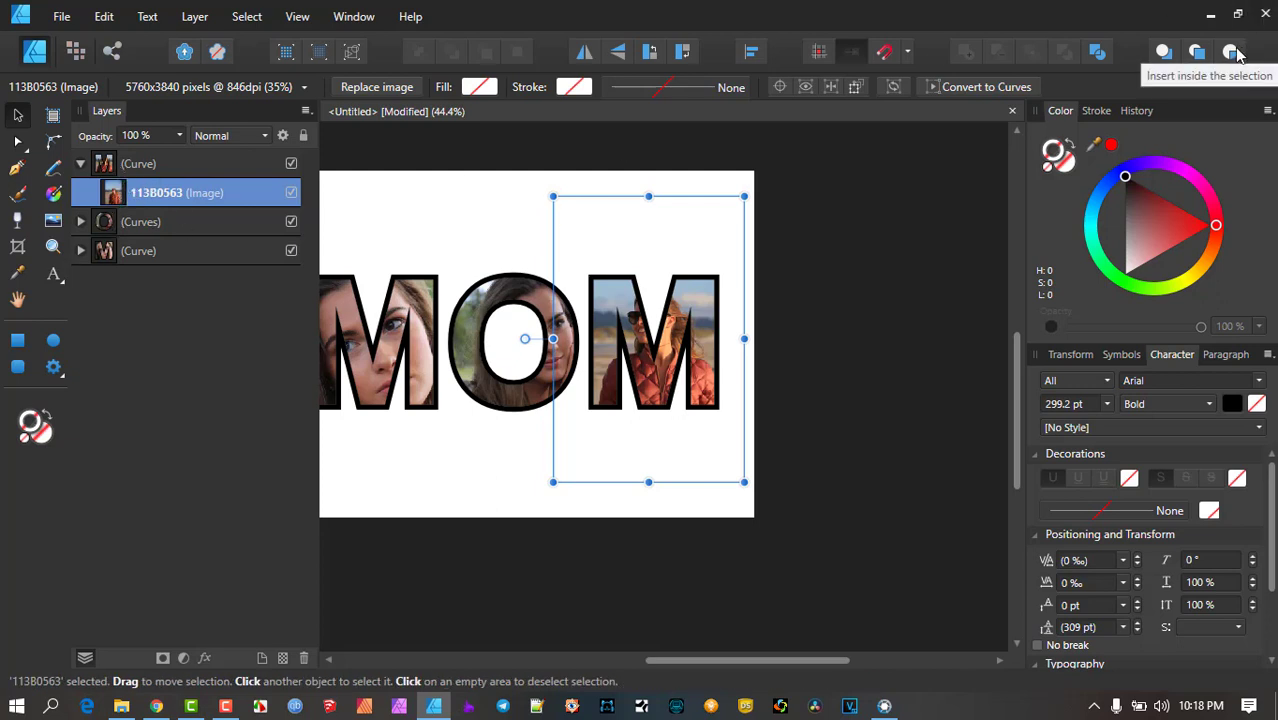
scroll(600, 270, left, 3)
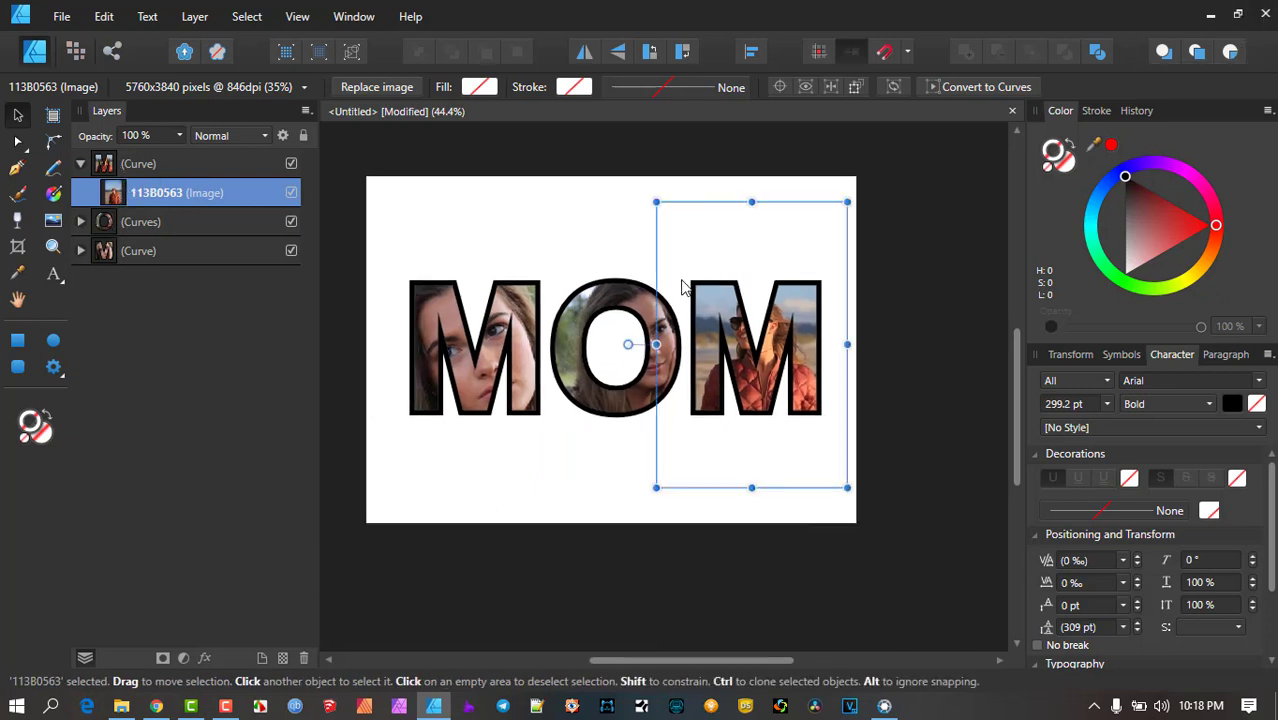
click(563, 204)
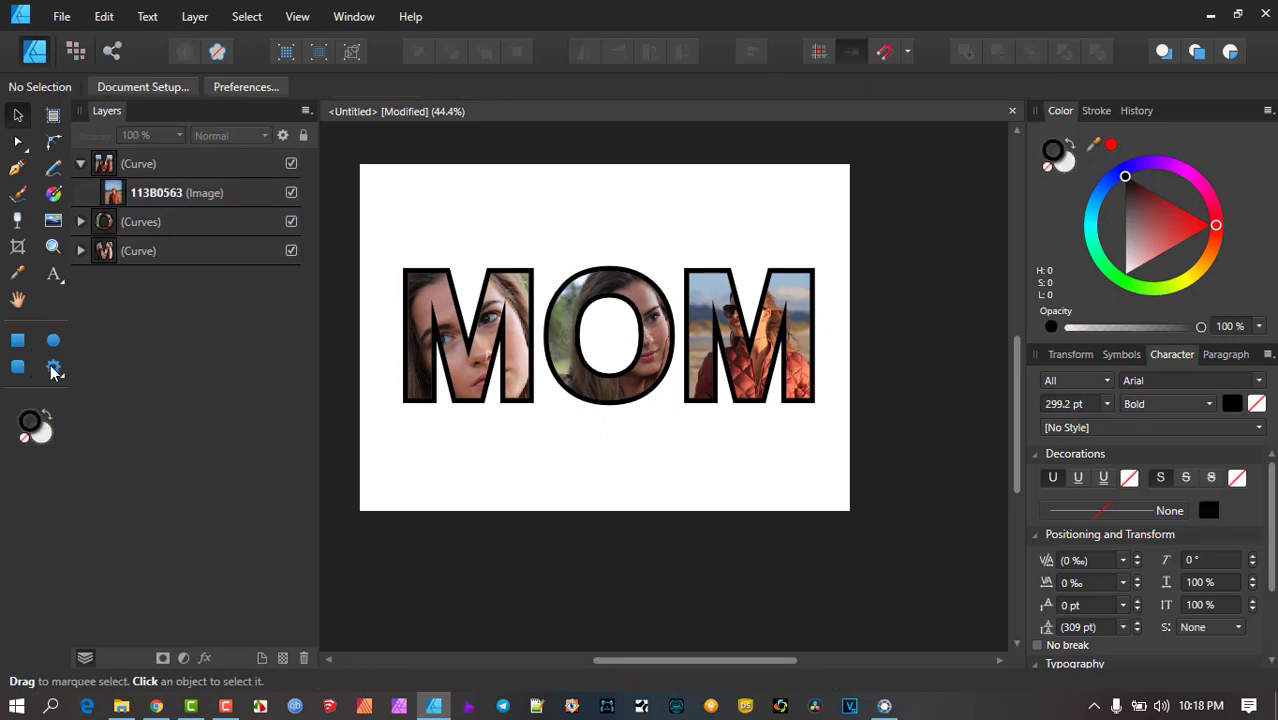
Draw a 12-tooth cog shape below the letter O and enlarge it slightly
click(53, 366)
drag(505, 431, 603, 511)
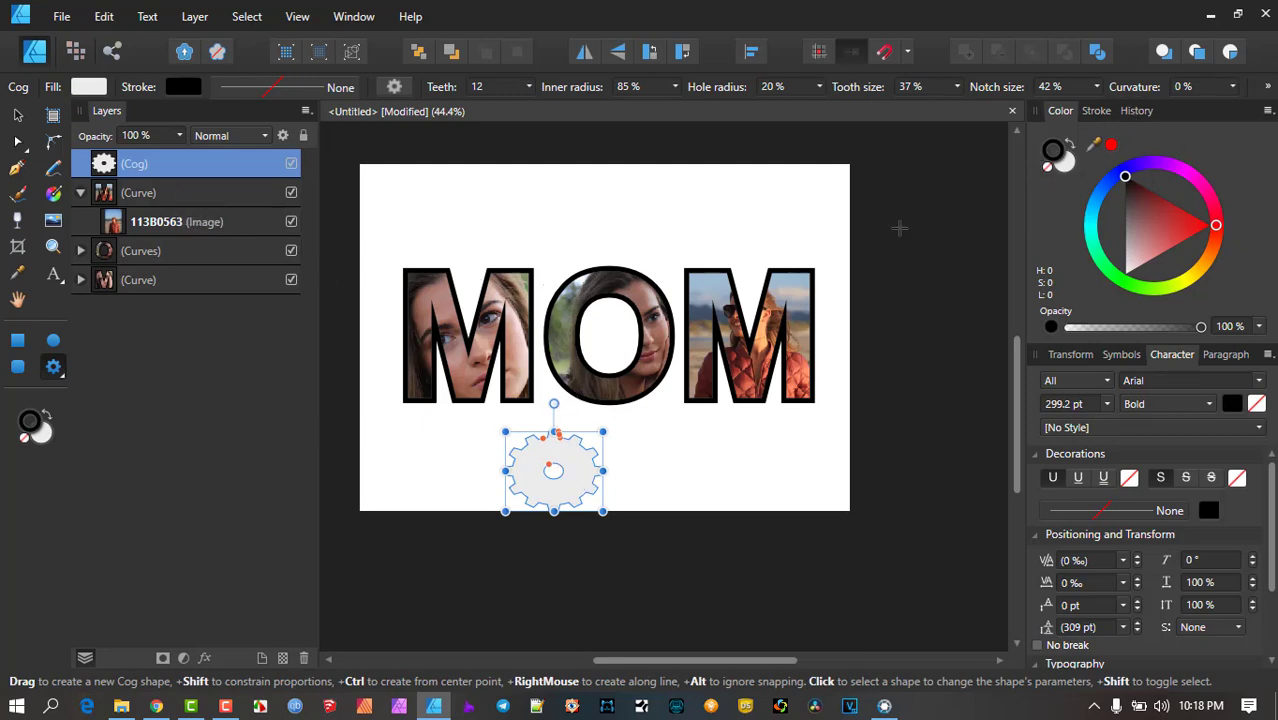
drag(603, 432, 611, 420)
Convert the cog shape to curves and return to the Move tool with the cog selected
click(1267, 87)
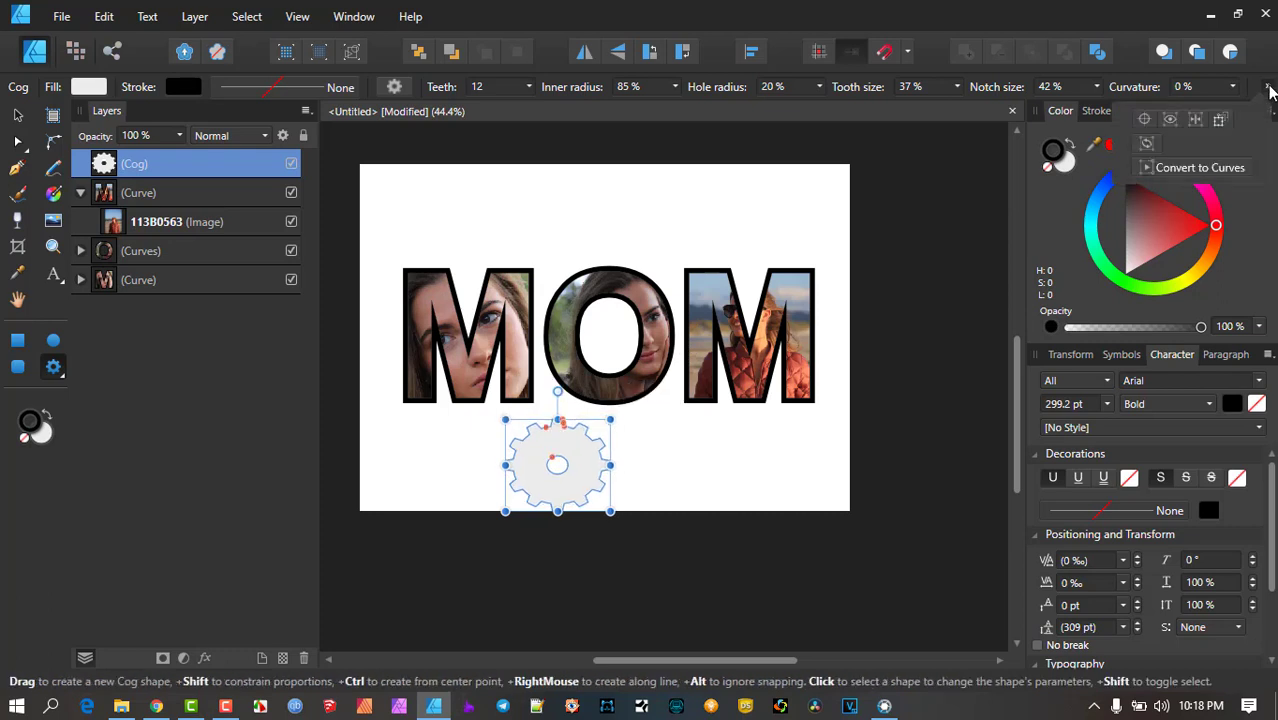
click(1197, 168)
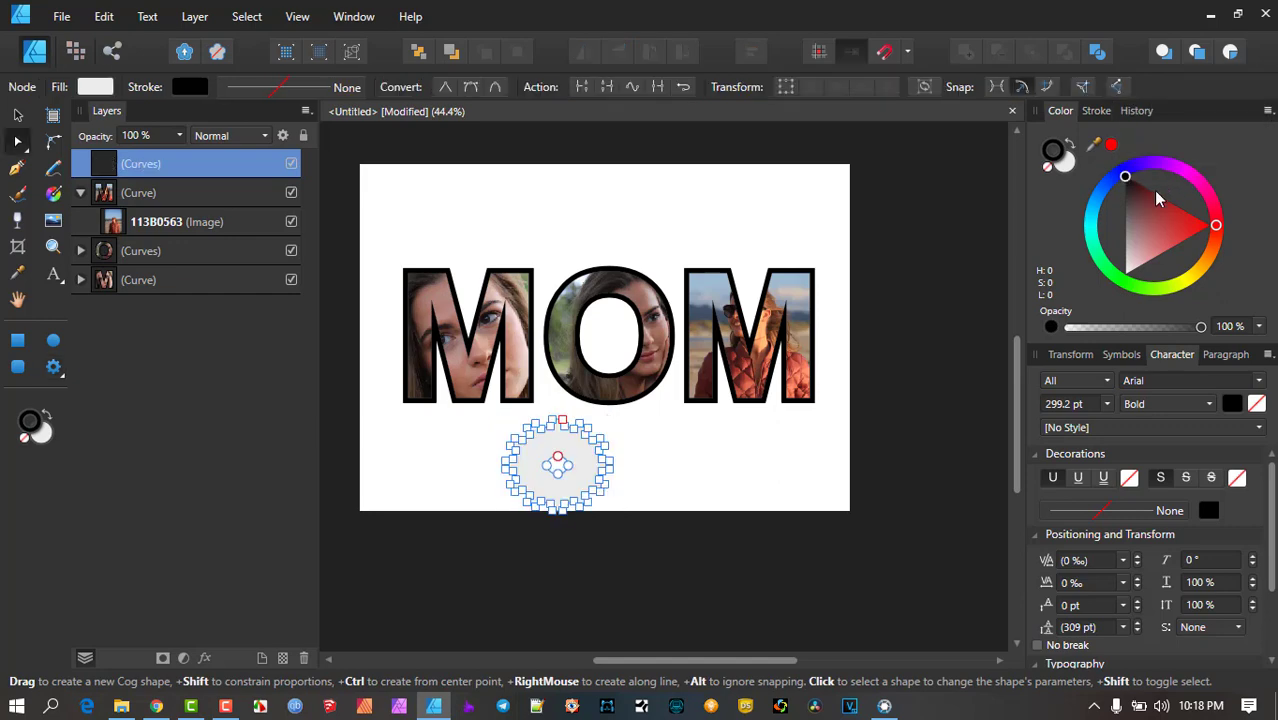
click(359, 190)
click(112, 163)
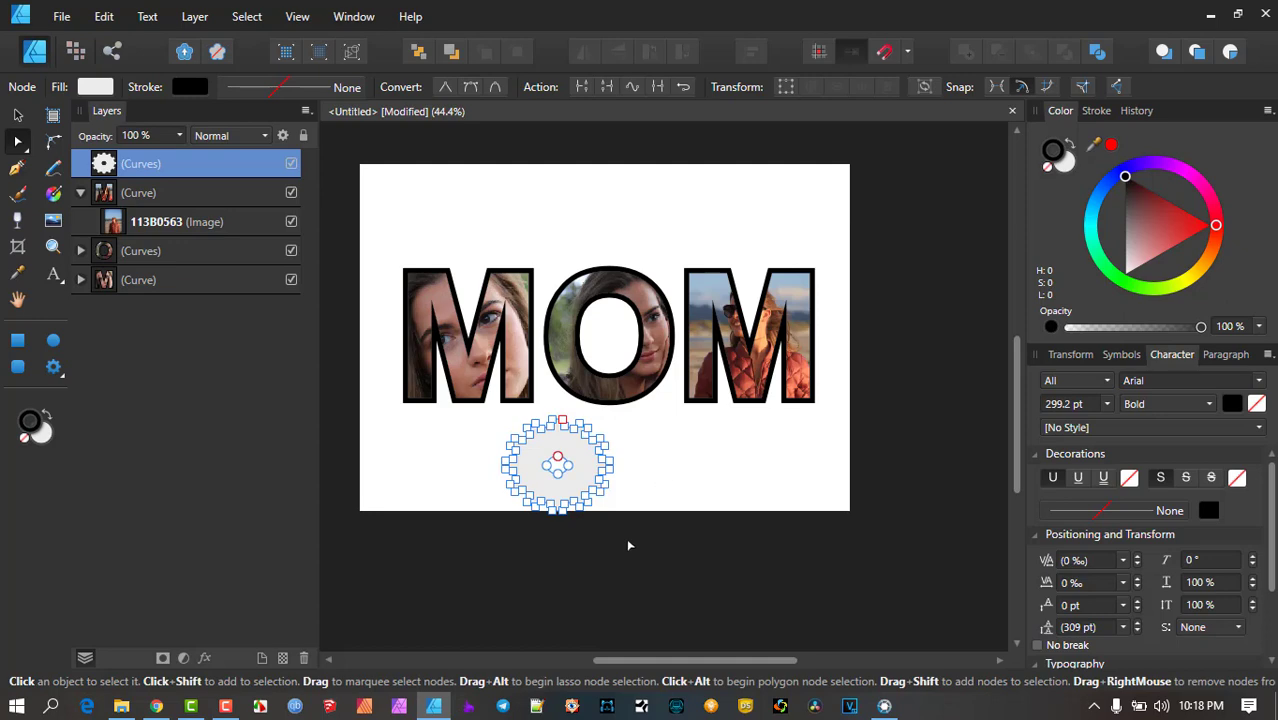
click(18, 115)
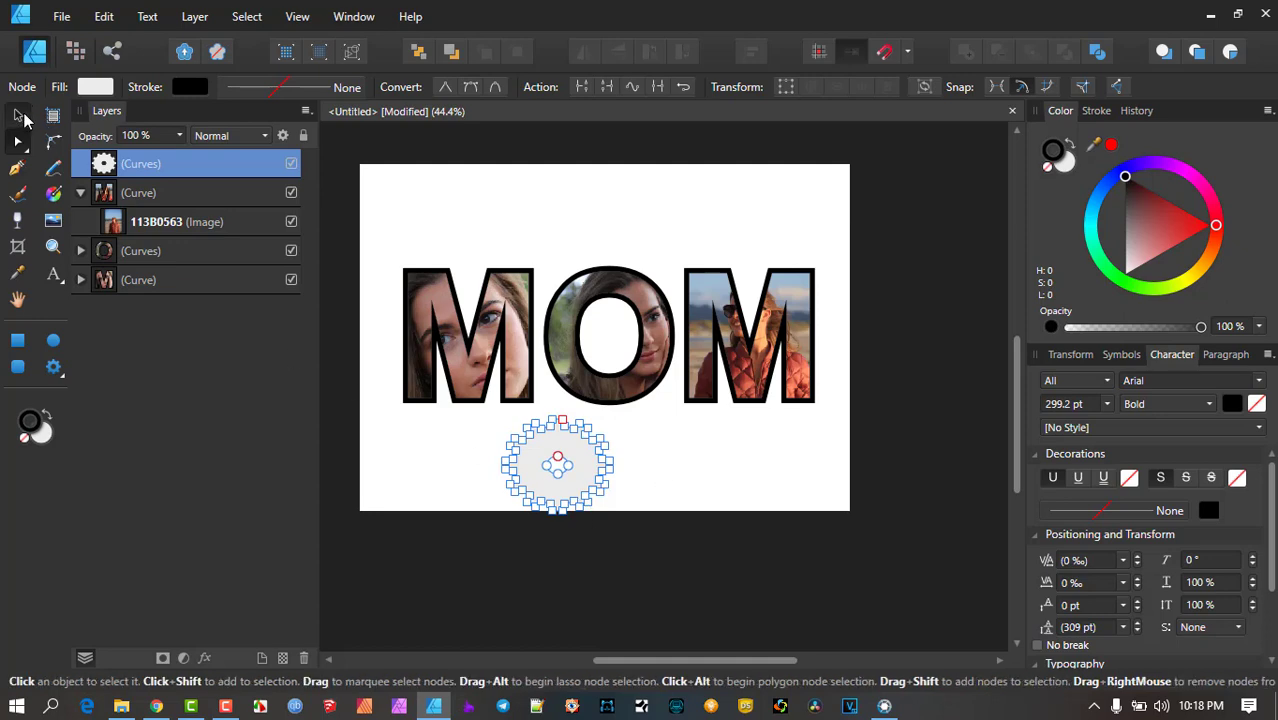
Turn on inserting inside the selection and place the photo 113B0003.JPG within the cog
click(1234, 53)
click(61, 16)
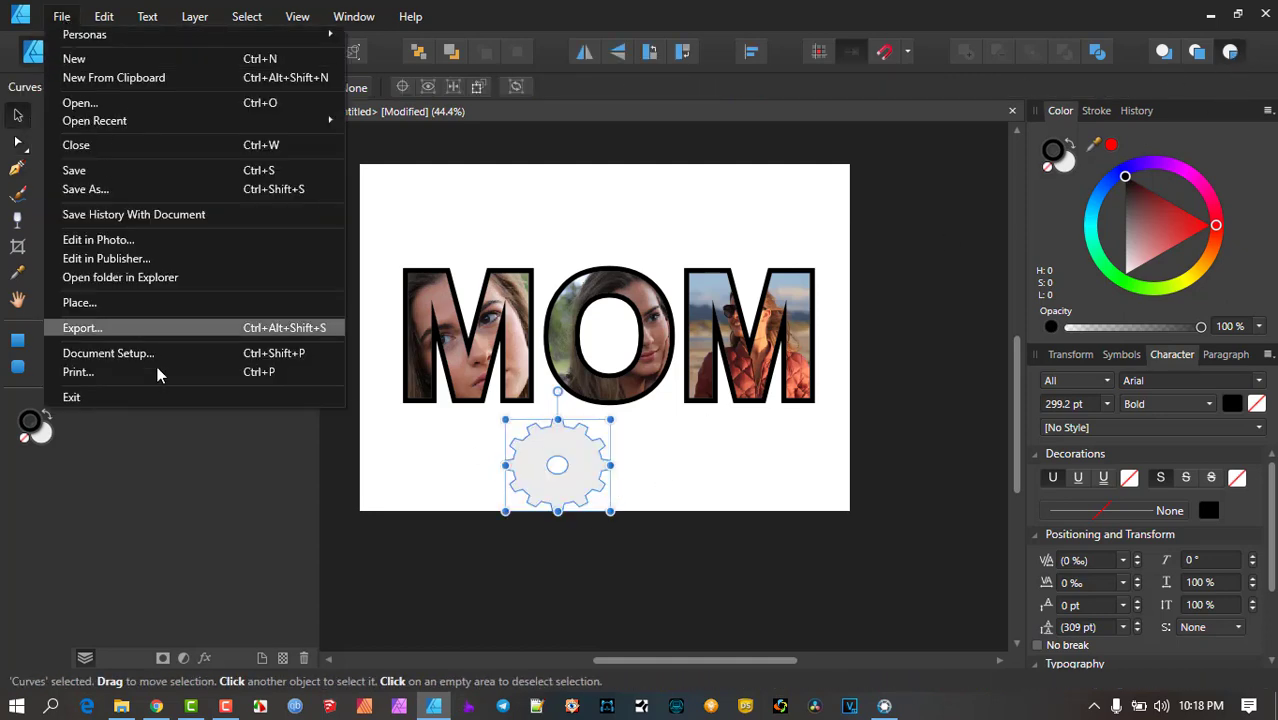
click(140, 311)
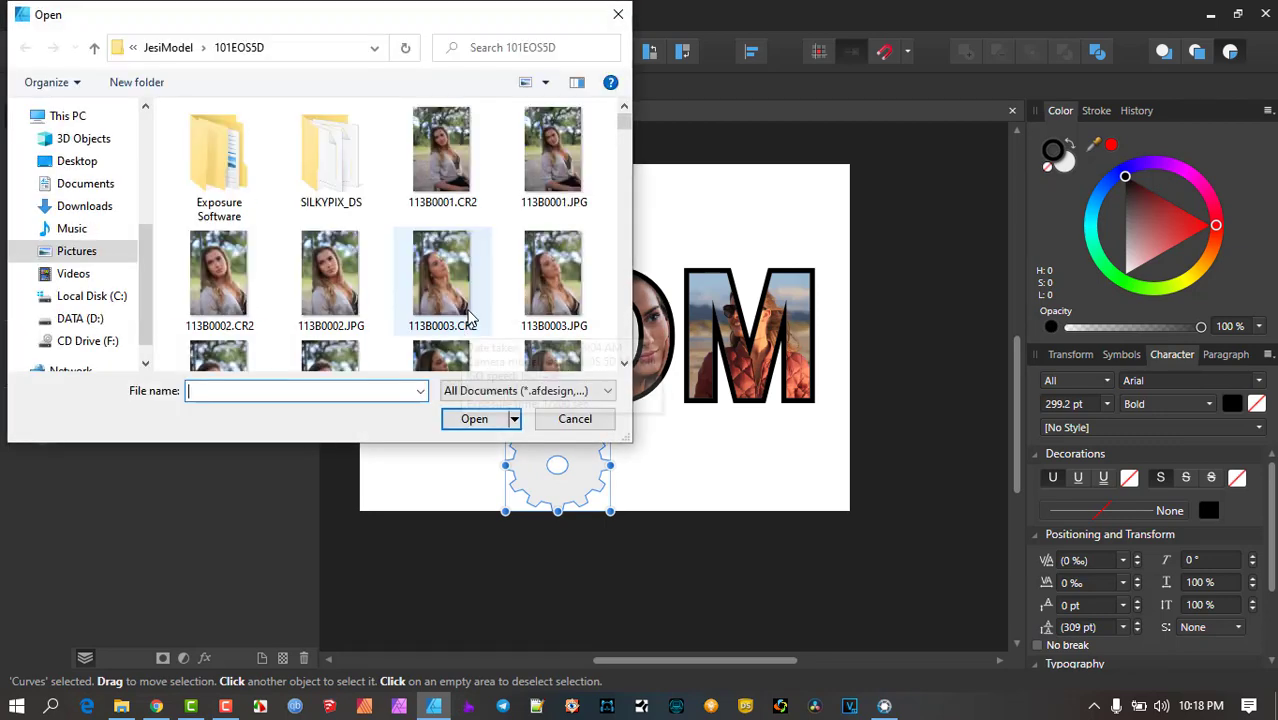
click(578, 276)
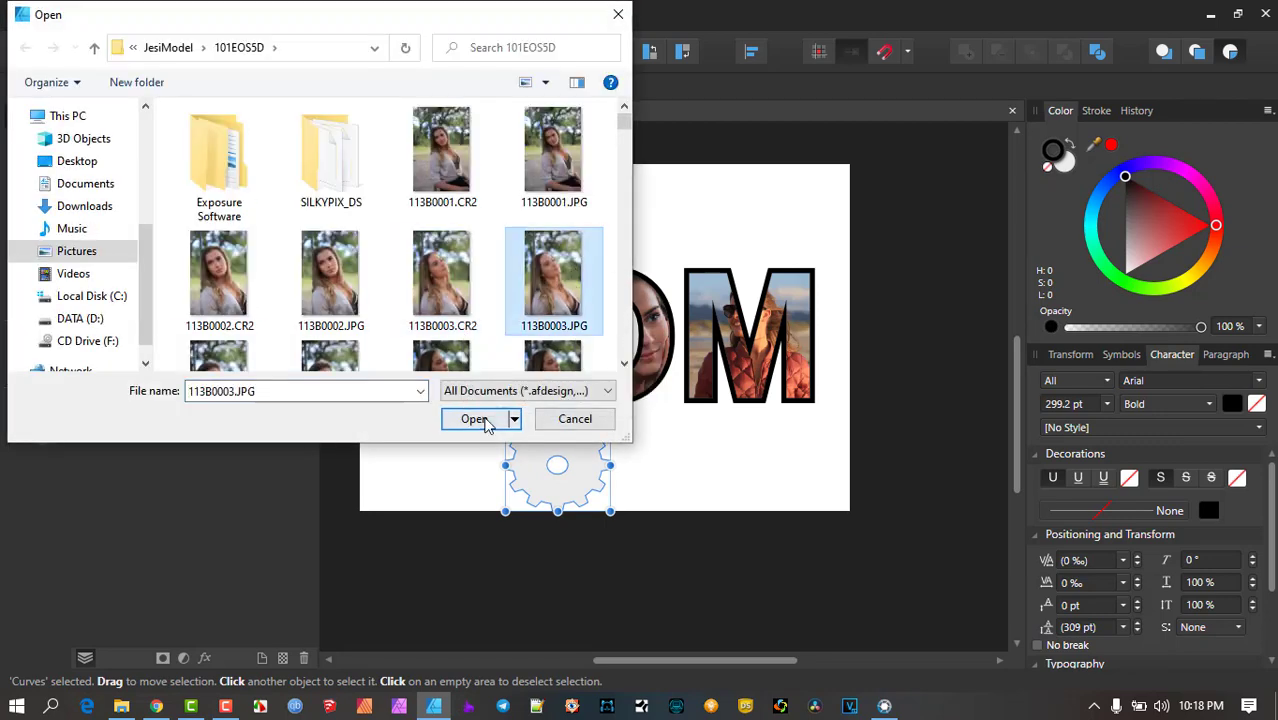
click(500, 419)
drag(445, 352, 719, 605)
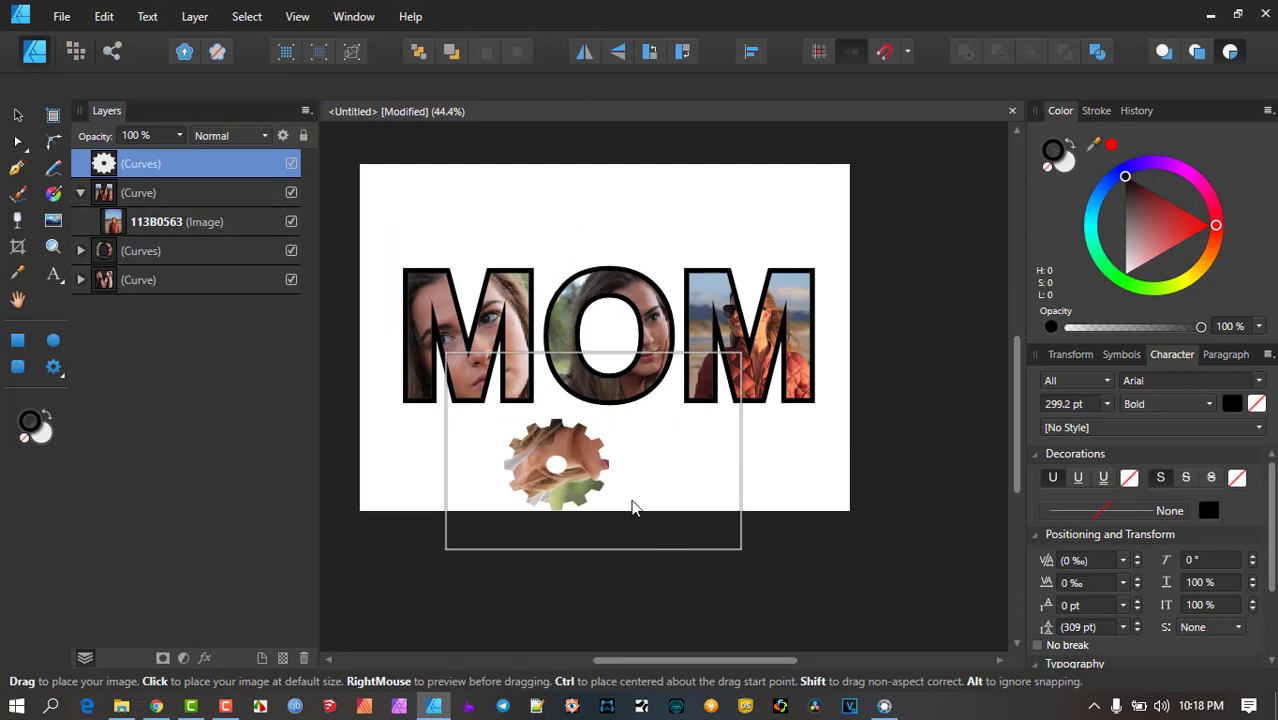
Rotate the cog's photo 90° counterclockwise, shrink it and position the woman's face within the cog
drag(596, 322, 380, 446)
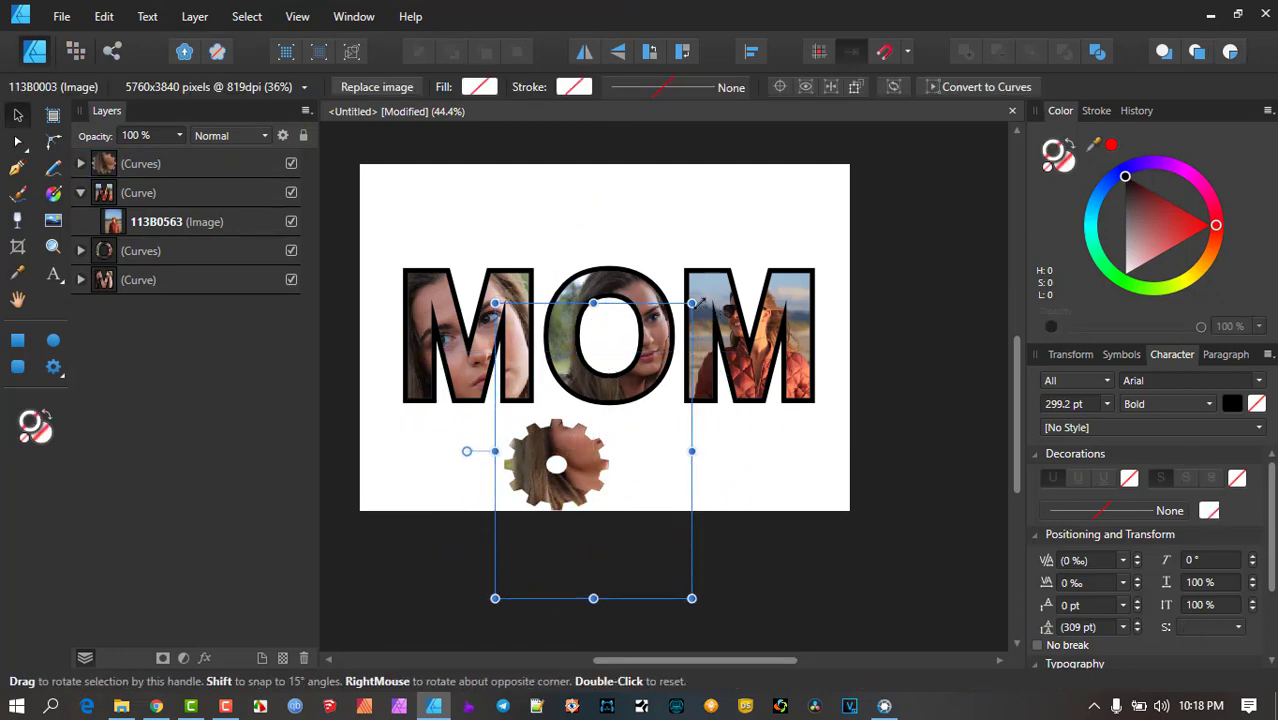
drag(691, 303, 624, 390)
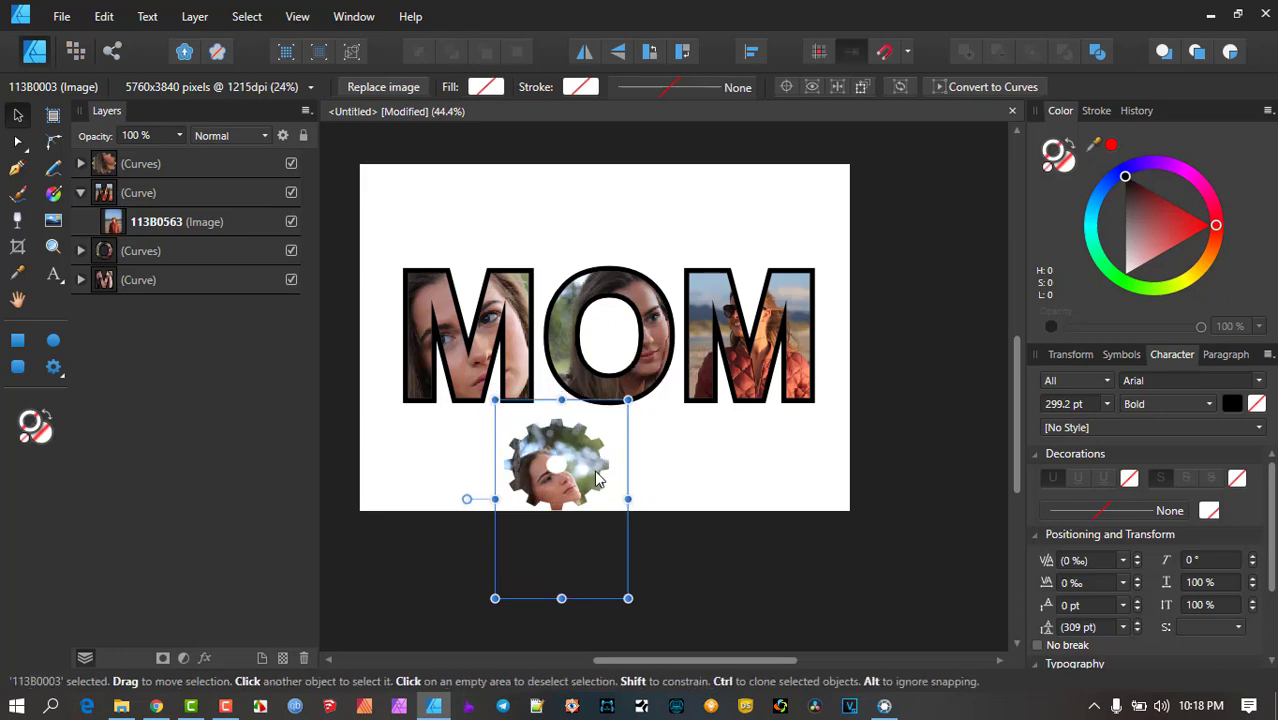
scroll(600, 456, up, 5)
scroll(600, 456, down, 3)
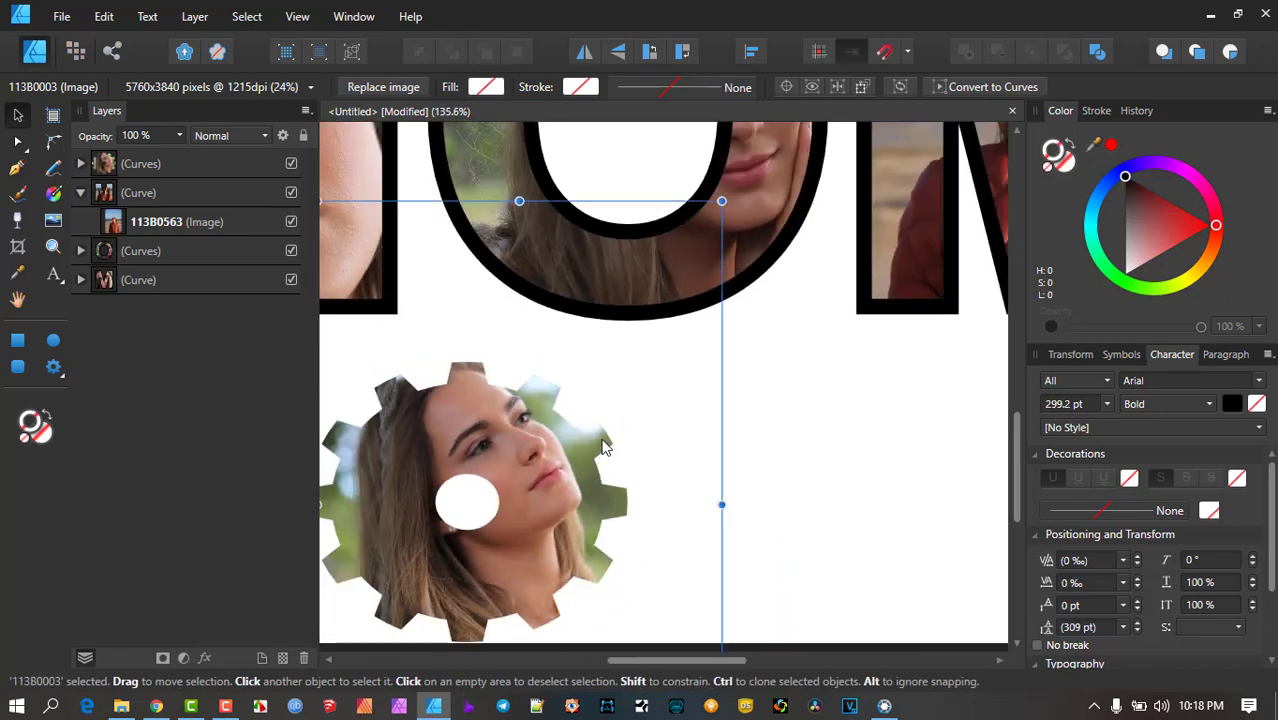
scroll(695, 333, down, 3)
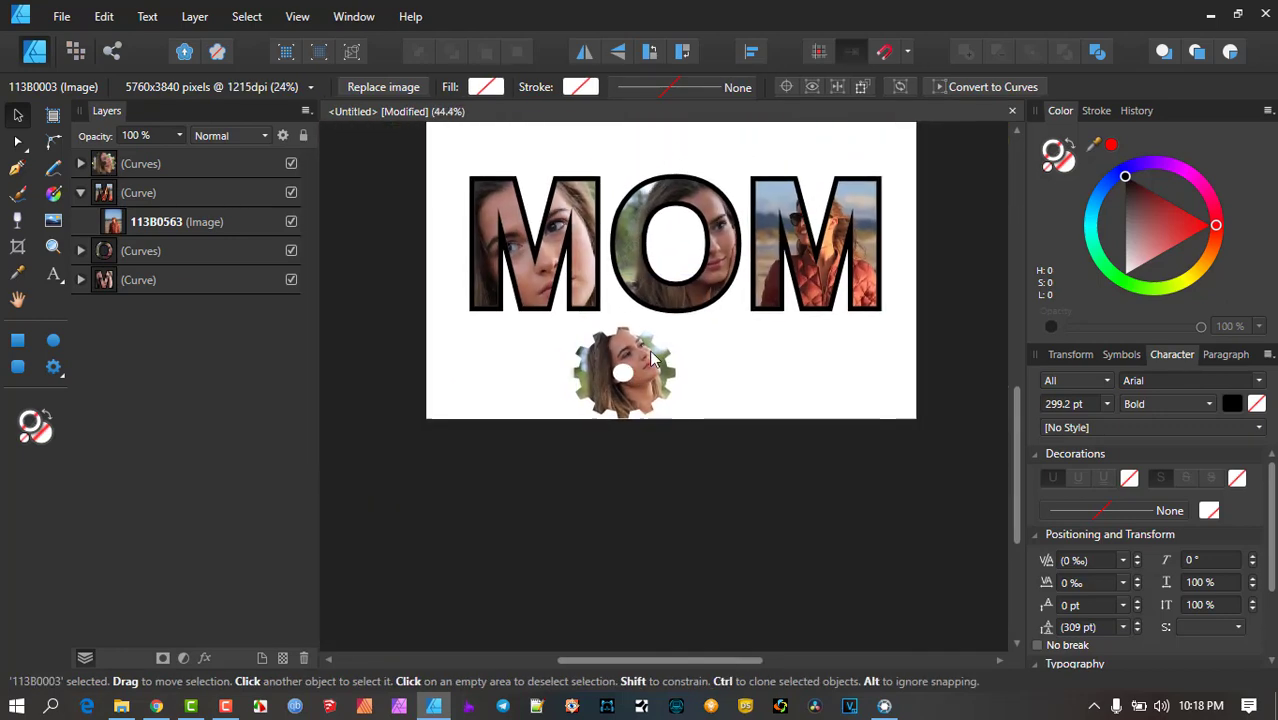
scroll(568, 232, up, 2)
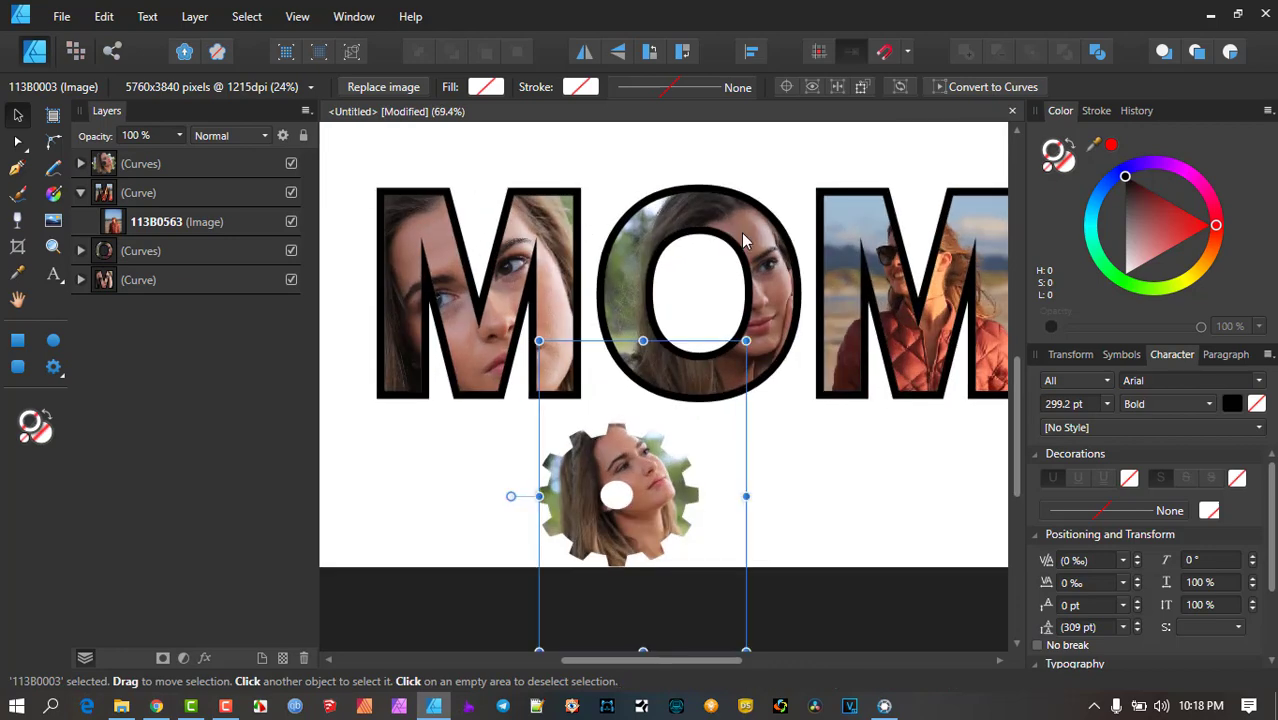
scroll(720, 240, down, 2)
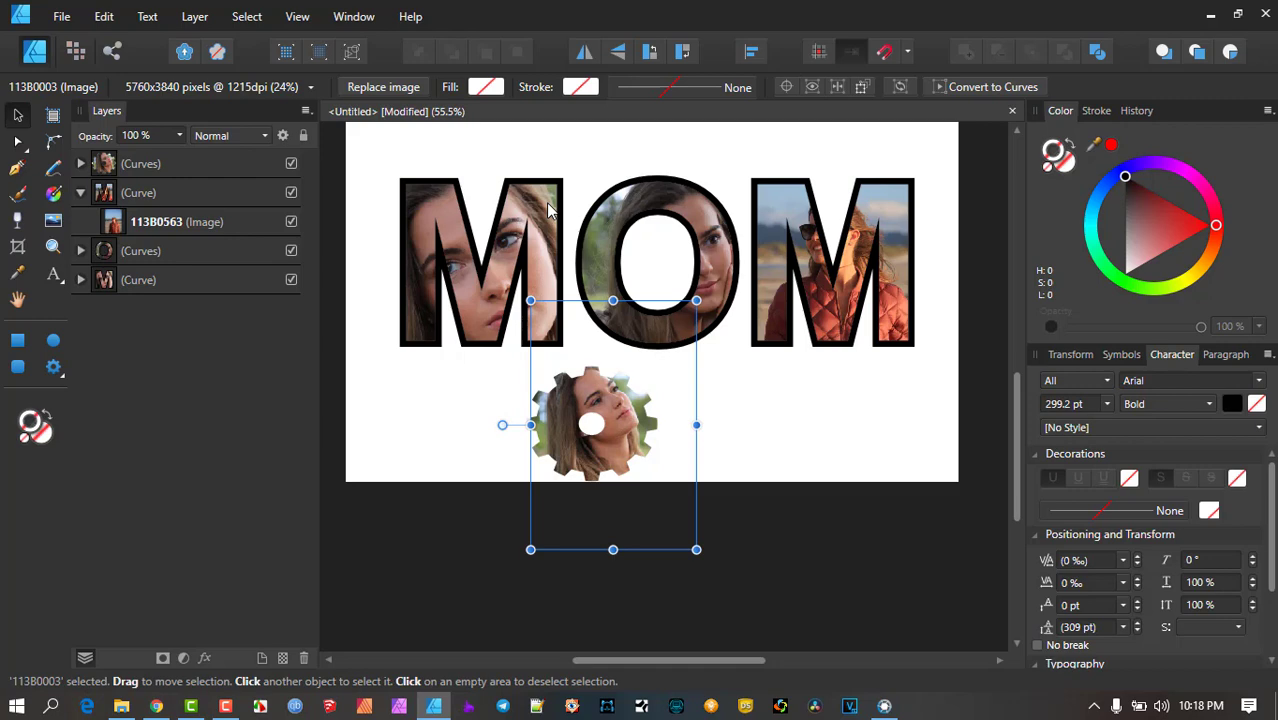
Select the first M and set its stroke width to 3.5 pt
click(546, 177)
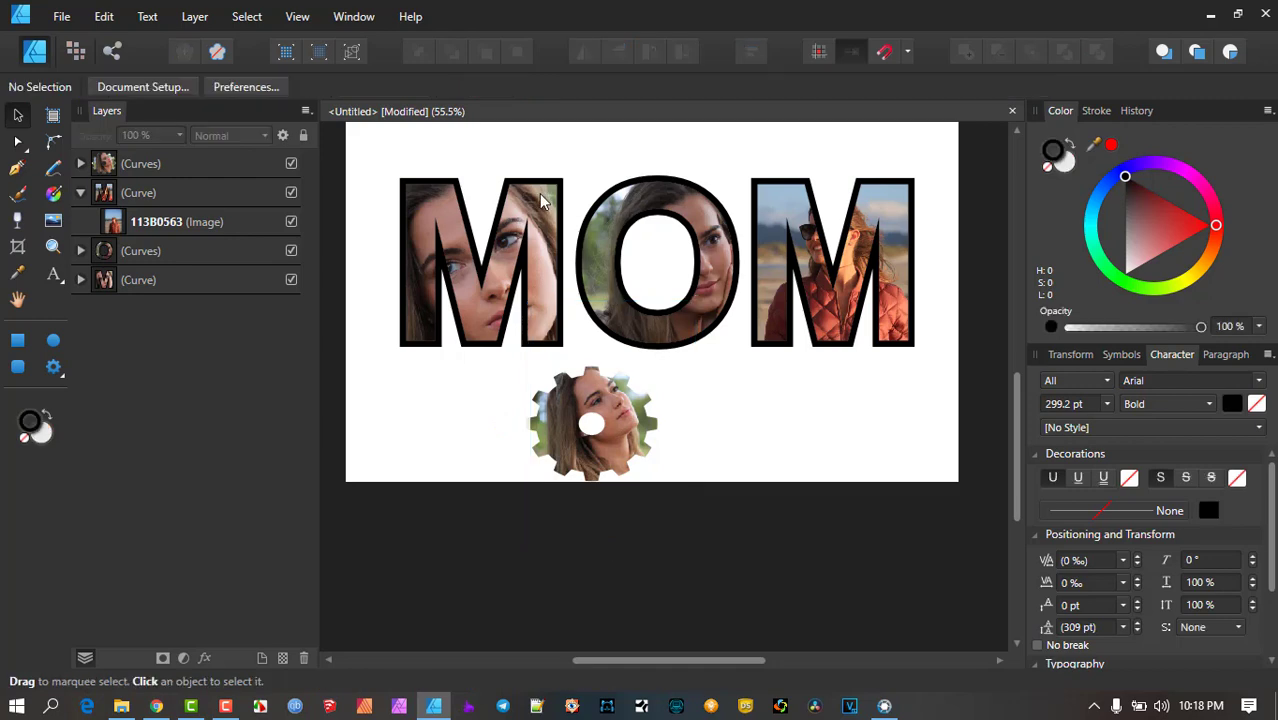
click(541, 198)
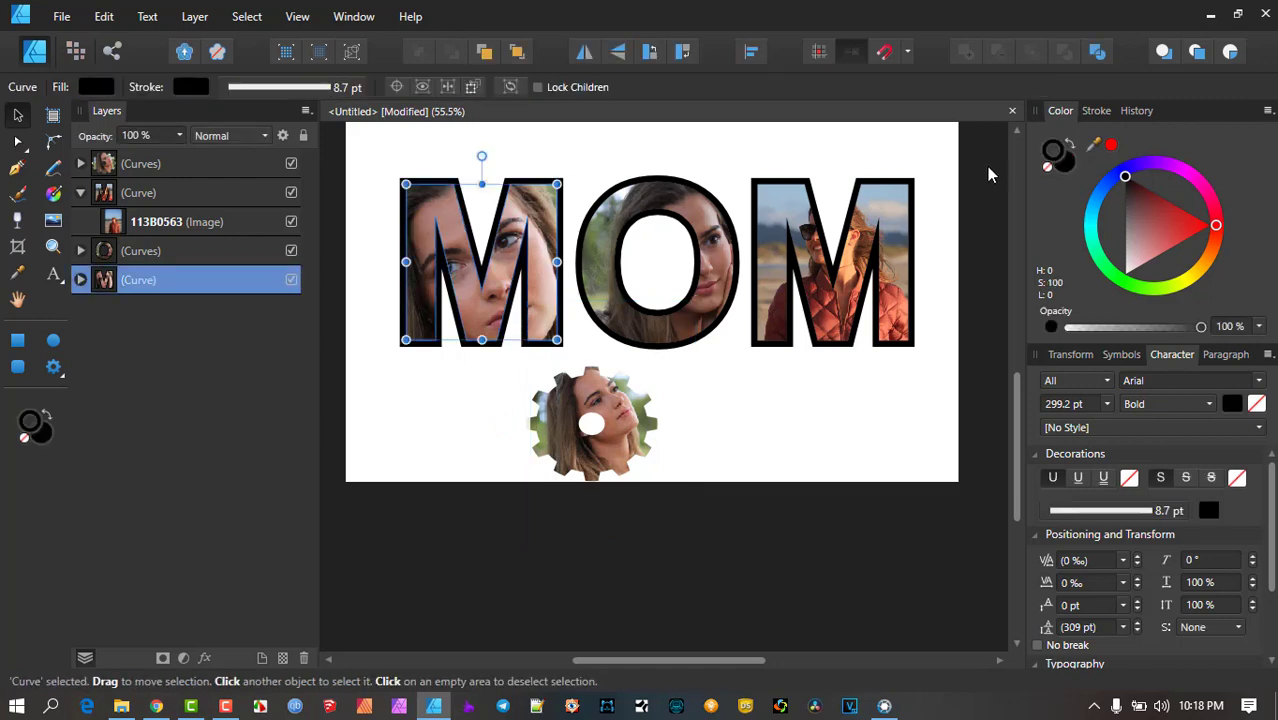
click(1096, 111)
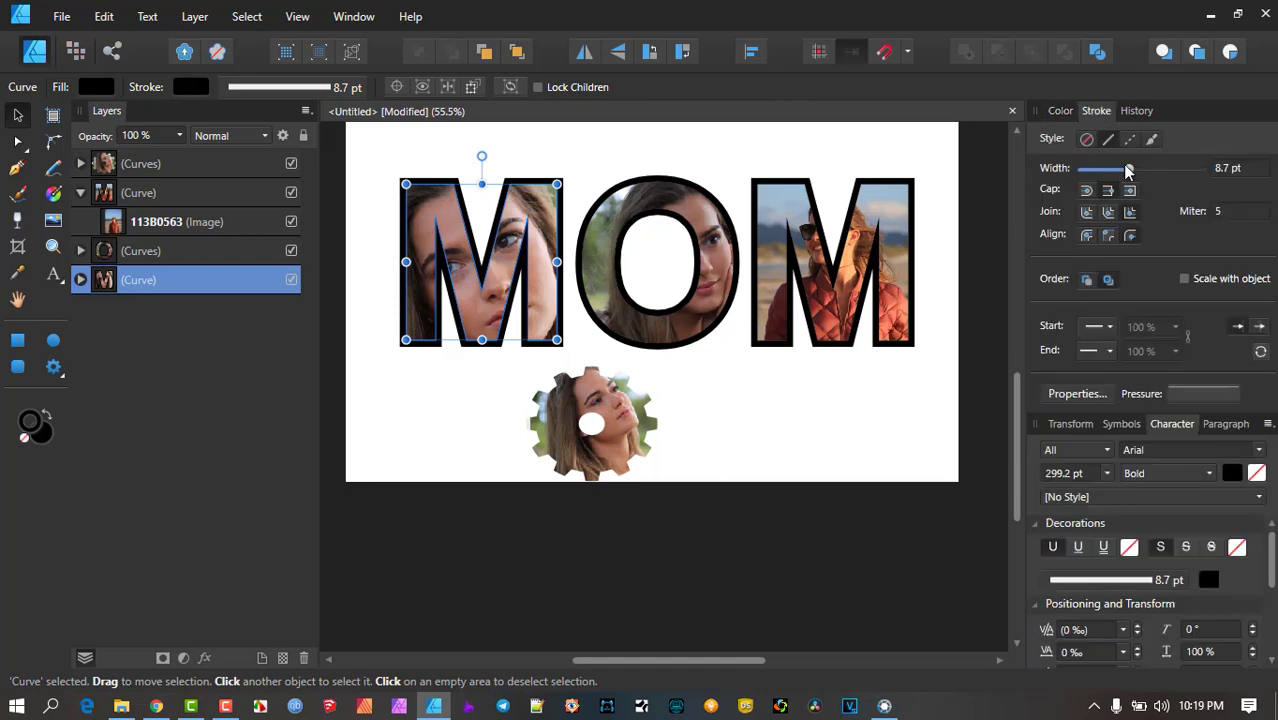
drag(1127, 170, 1110, 168)
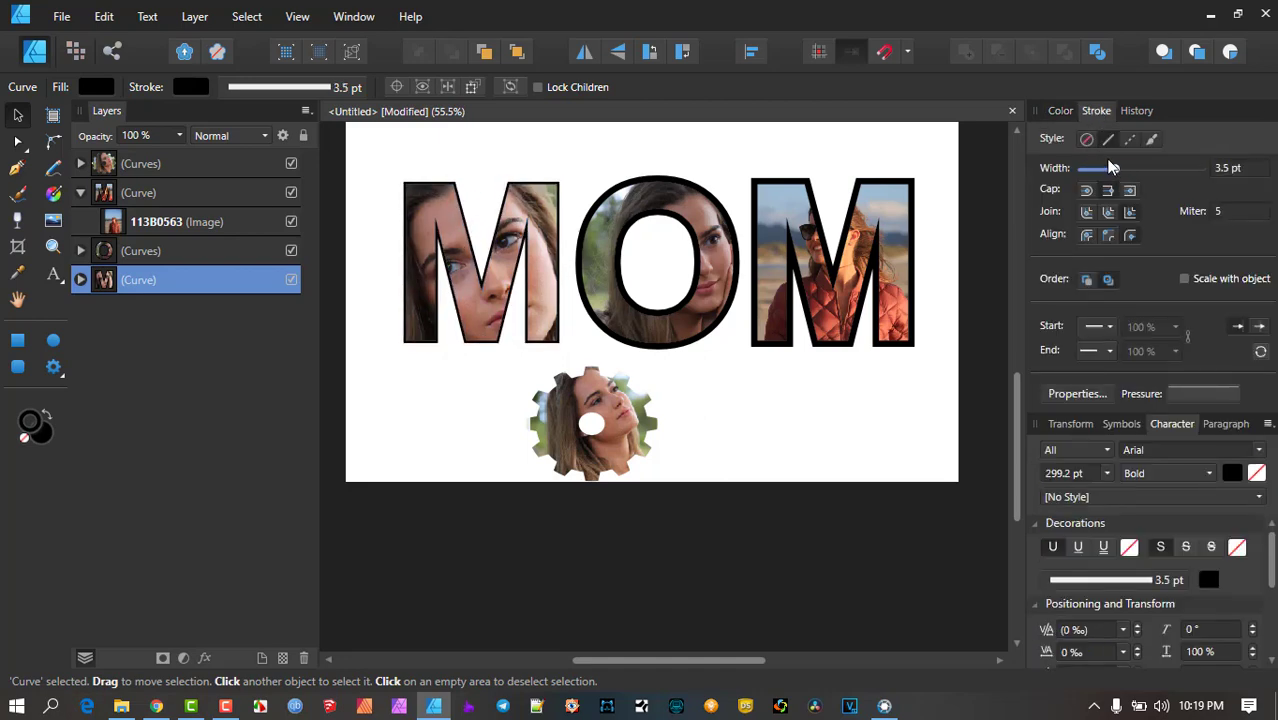
Remove the stroke colour from the first M and deselect it to inspect its borderless edges
click(1059, 111)
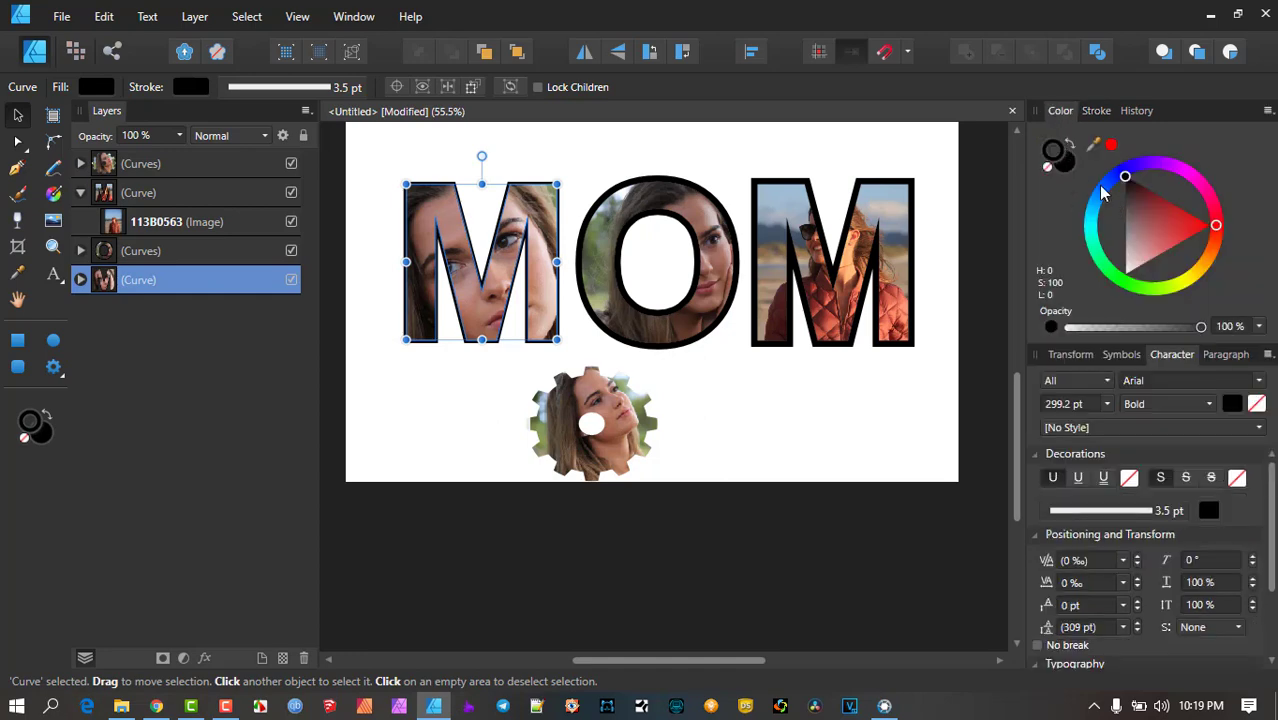
click(1048, 172)
click(563, 164)
scroll(515, 230, up, 3)
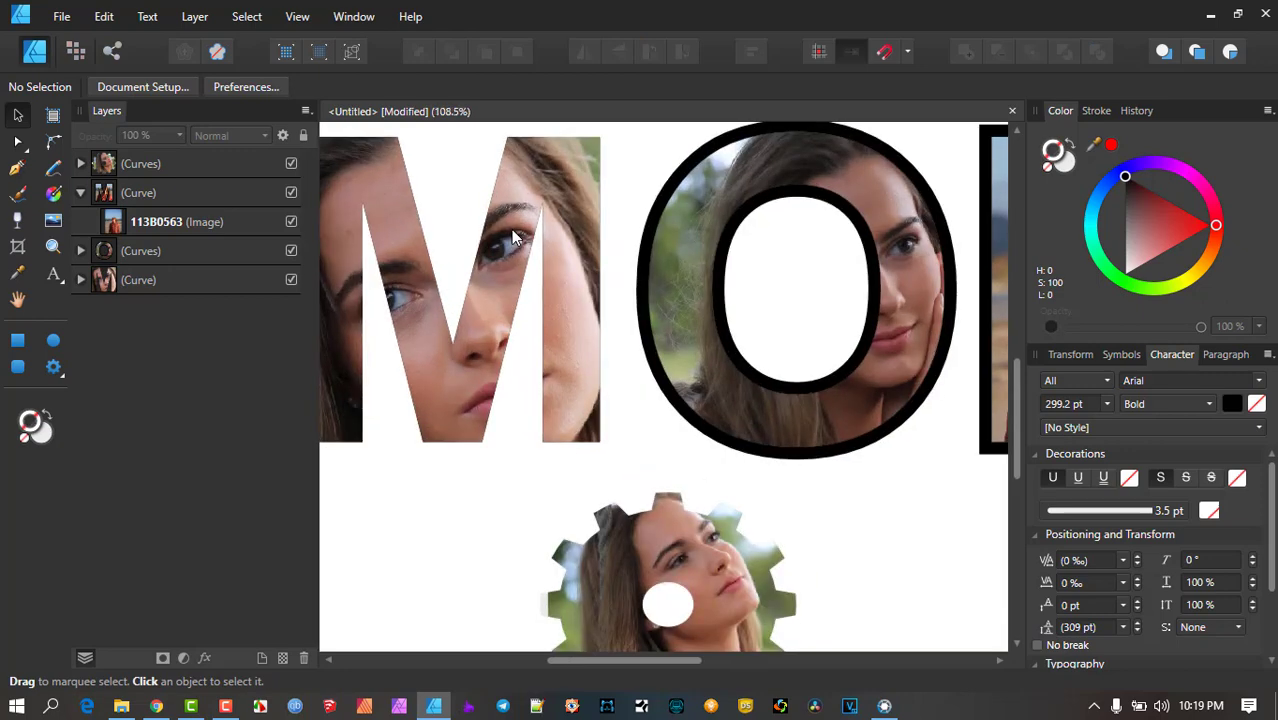
scroll(512, 237, left, 3)
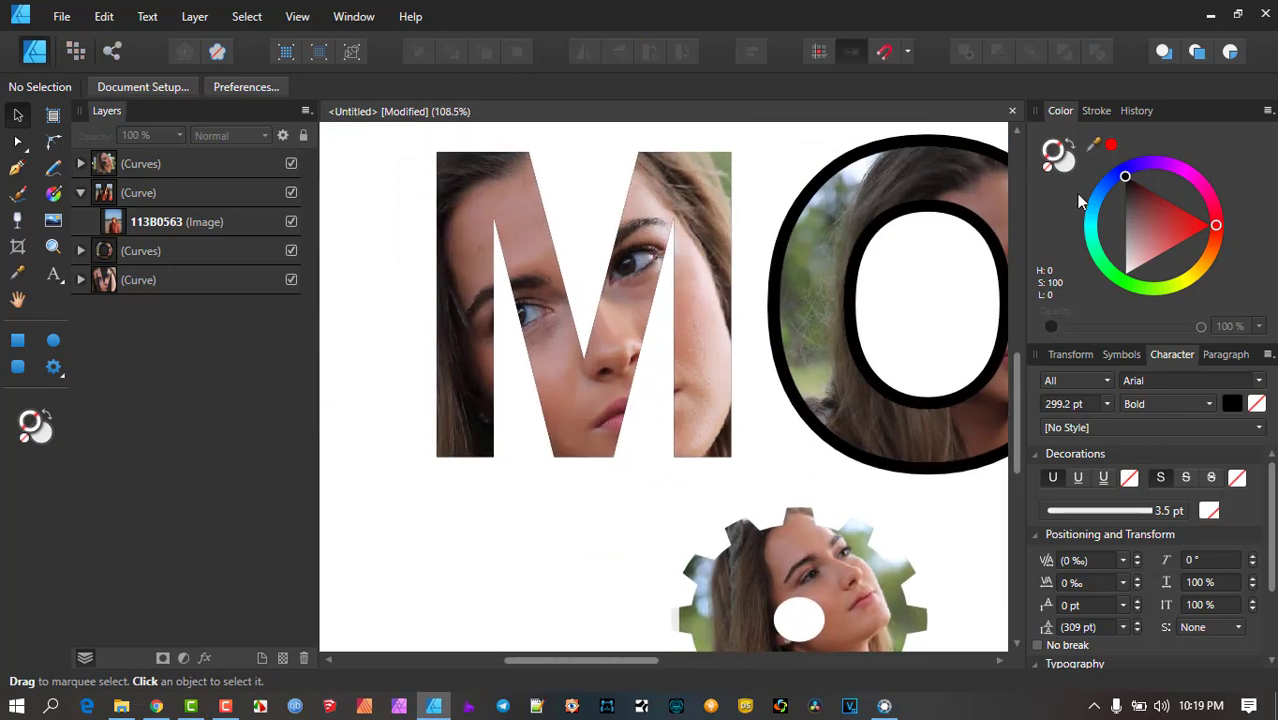
Reselect the first M and give its outline a black stroke
click(1131, 172)
mouse_move(1133, 187)
mouse_down()
mouse_move(1122, 152)
mouse_move(1100, 169)
mouse_up()
click(1095, 112)
click(517, 188)
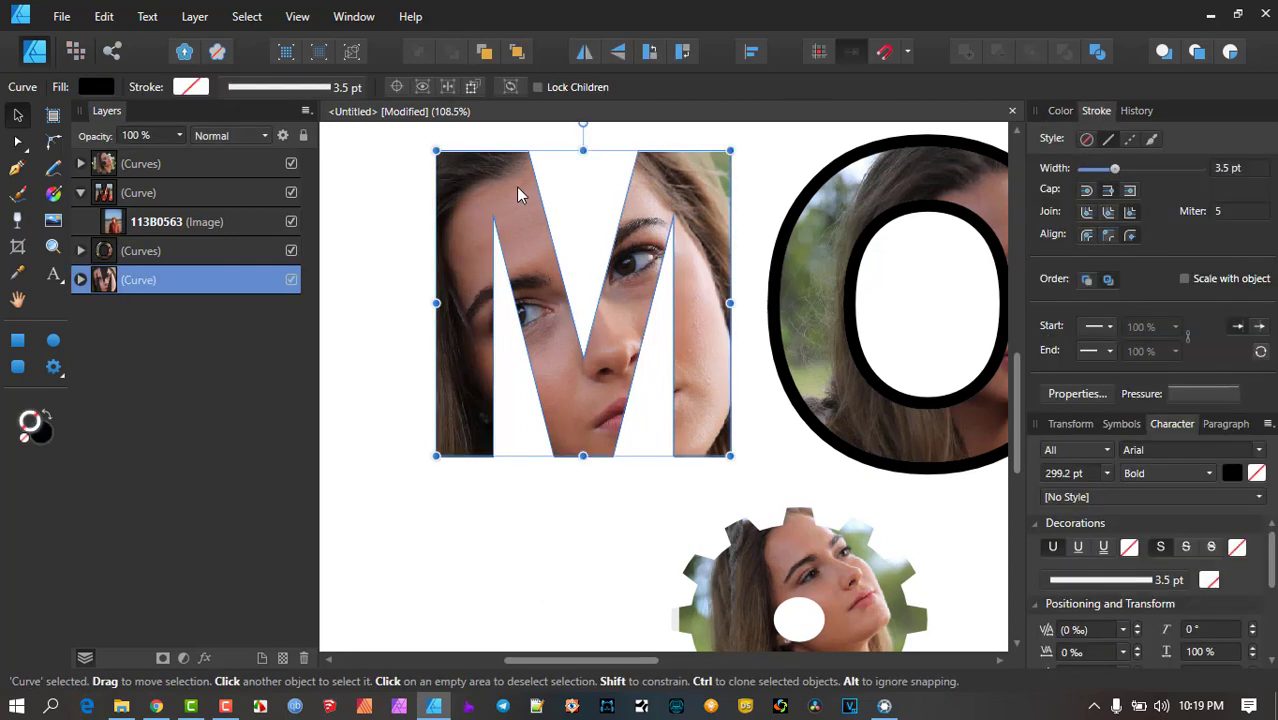
click(1061, 111)
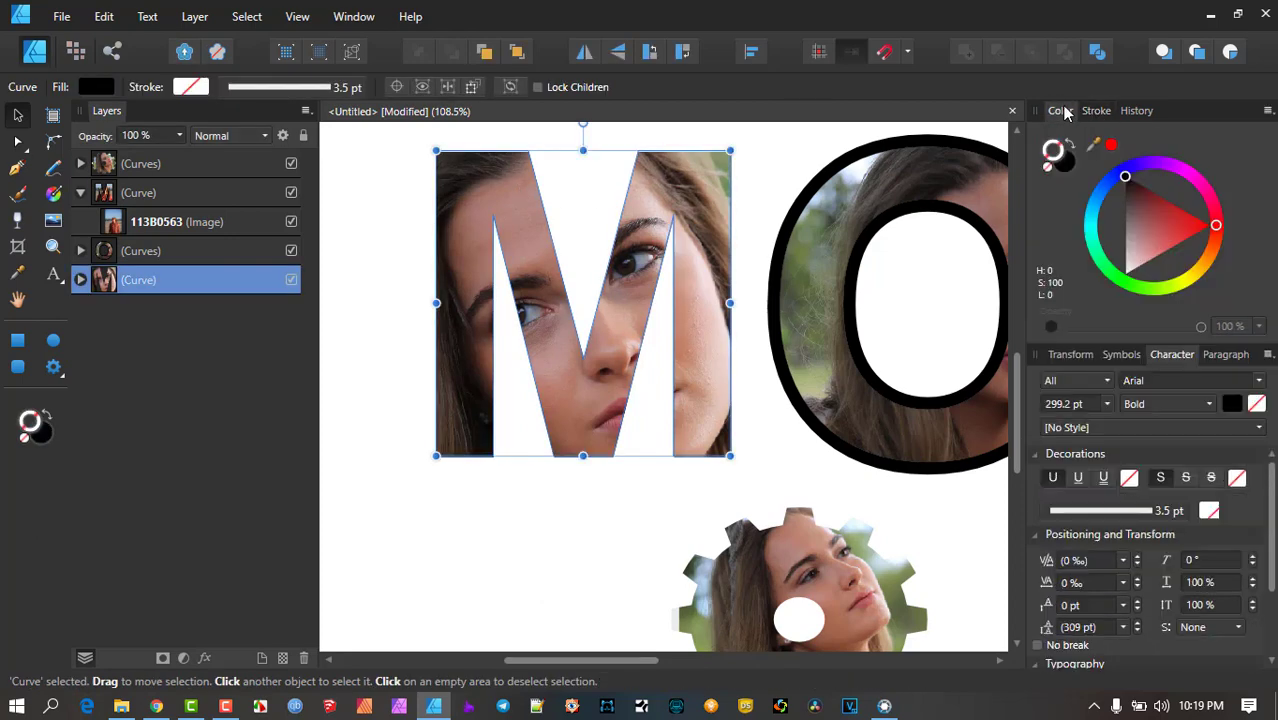
click(1135, 185)
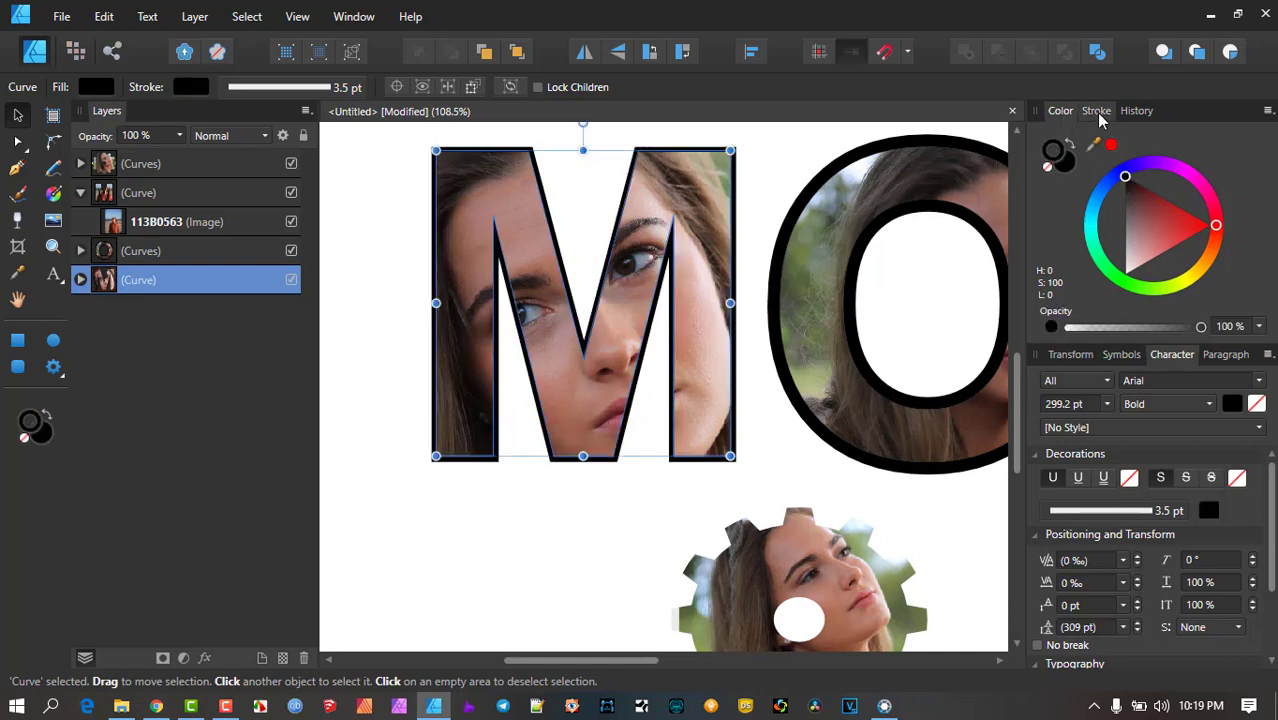
click(1097, 113)
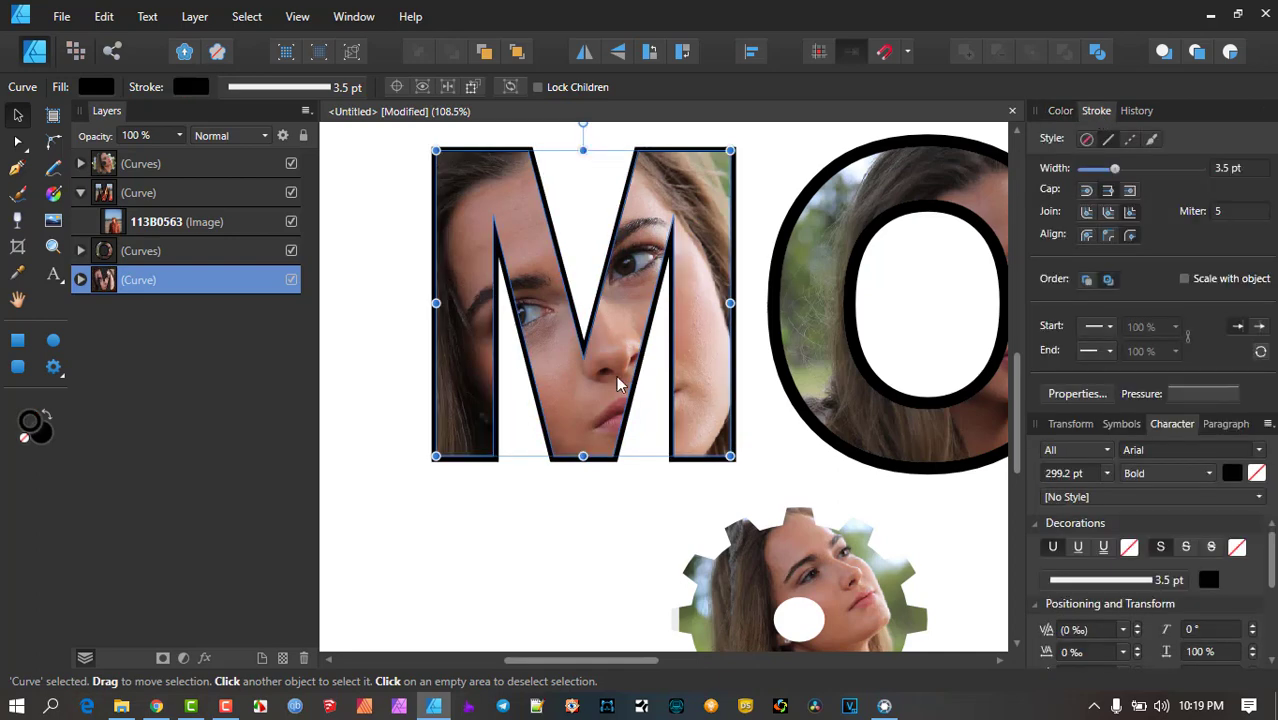
Change the first M's stroke colour to mid grey with lightness 49 and set the stroke width to 2.1 pt
click(1061, 111)
mouse_move(1140, 230)
mouse_down()
mouse_move(1102, 223)
mouse_move(1098, 248)
mouse_move(1095, 232)
mouse_up()
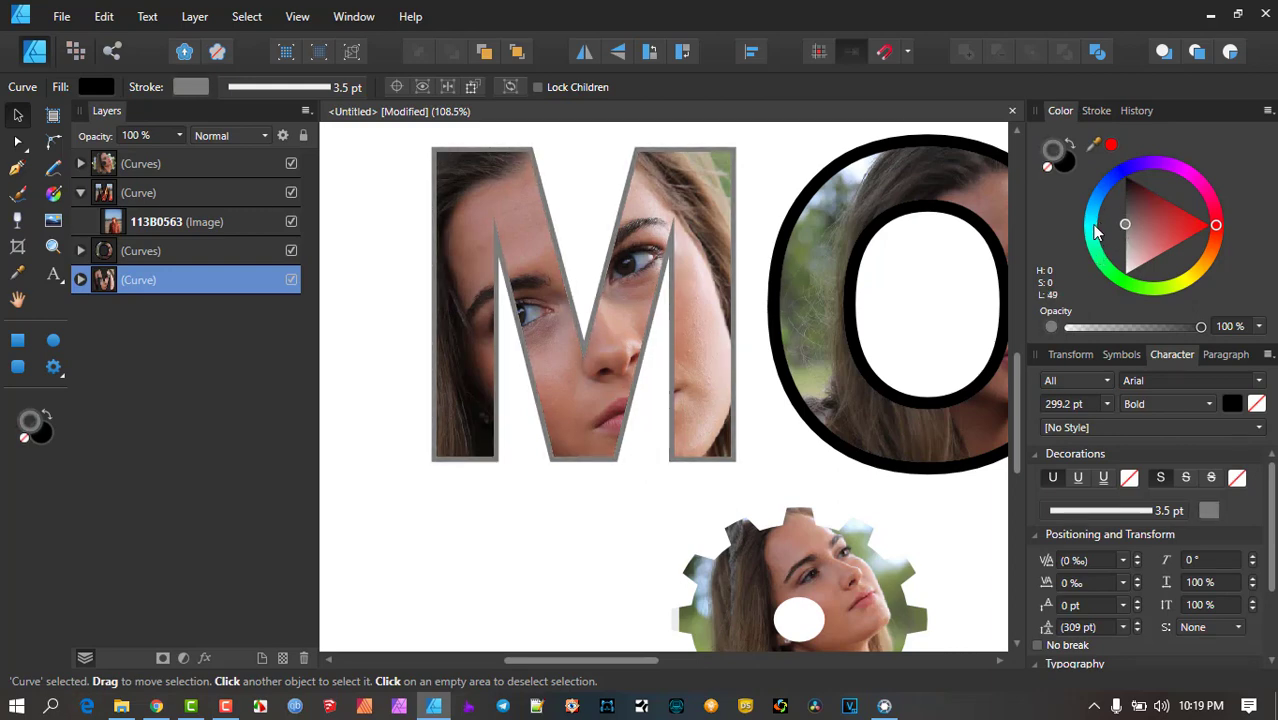
click(1097, 111)
mouse_move(1102, 168)
mouse_down()
mouse_move(1092, 177)
mouse_move(1112, 183)
mouse_up()
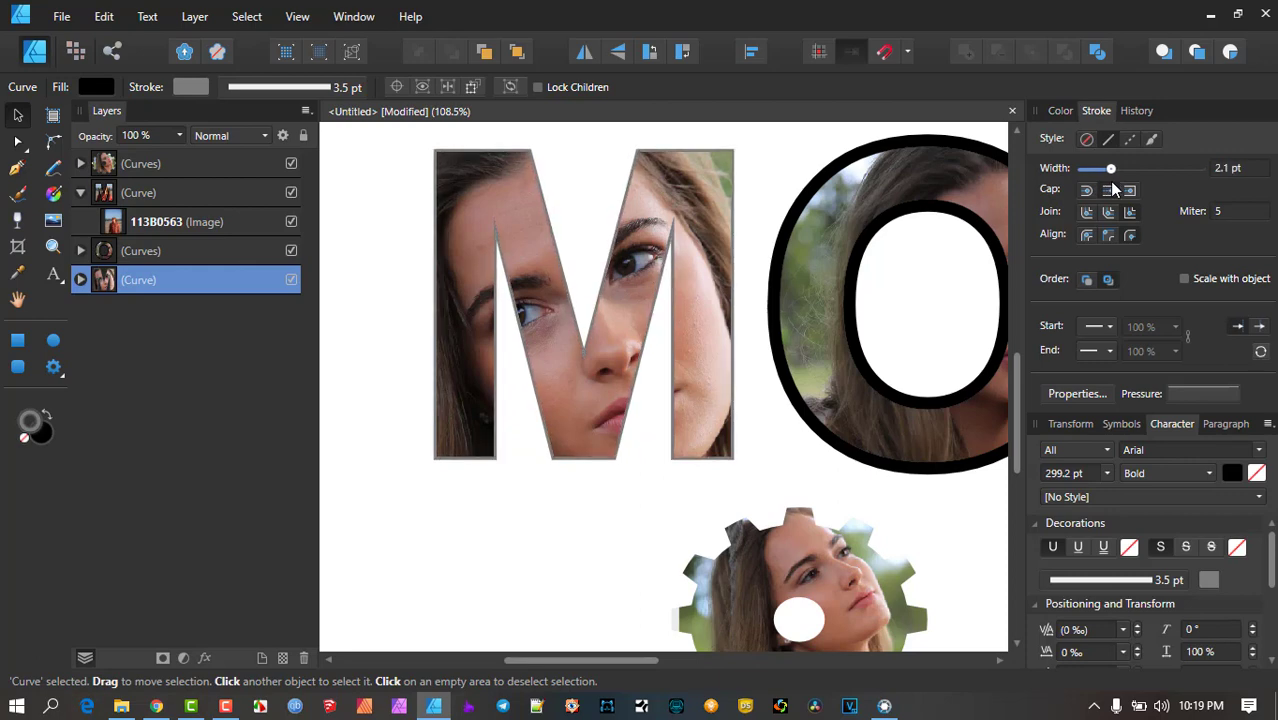
key(ctrl+0)
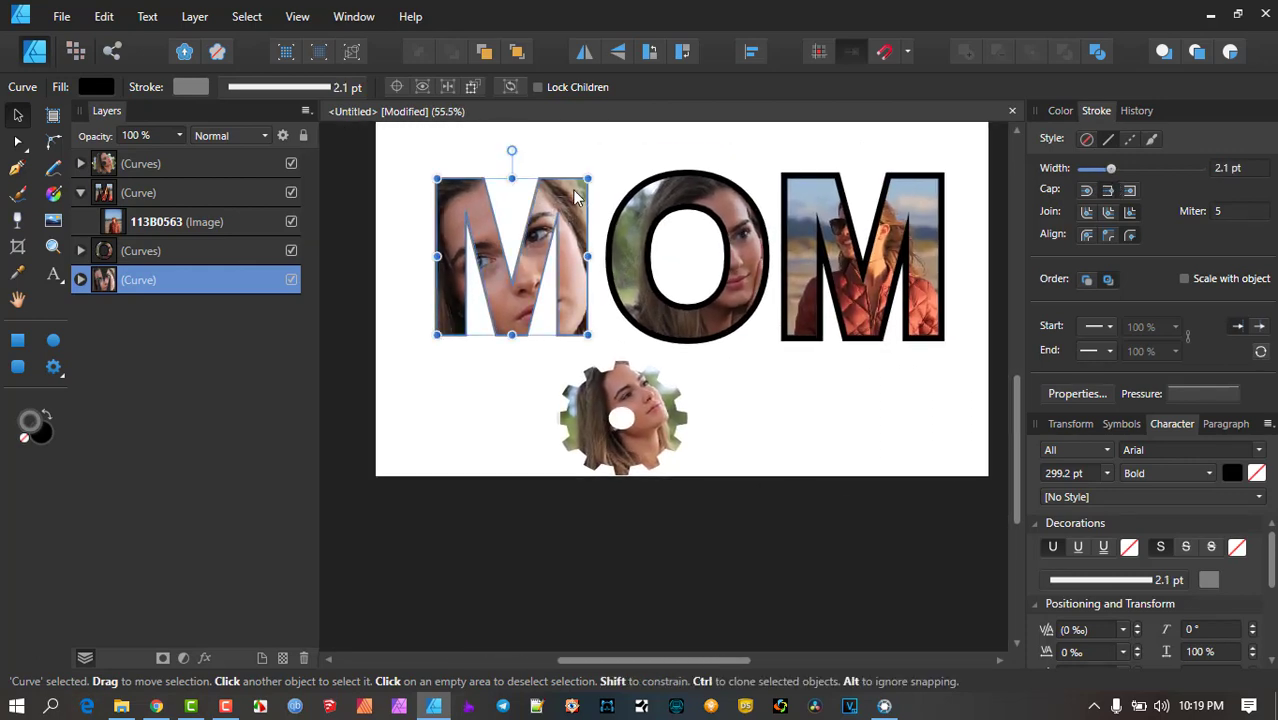
Add an outer shadow layer effect to the first M and set the shadow radius to 28 px
click(142, 251)
click(143, 280)
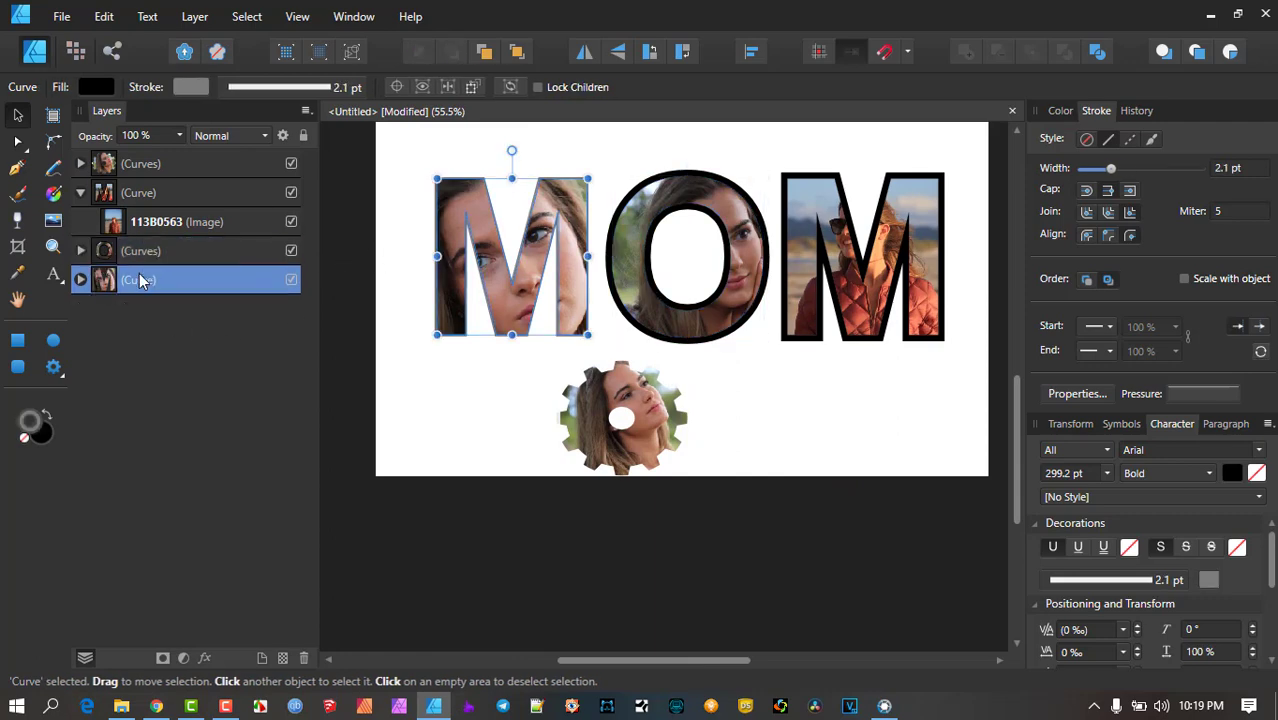
click(205, 658)
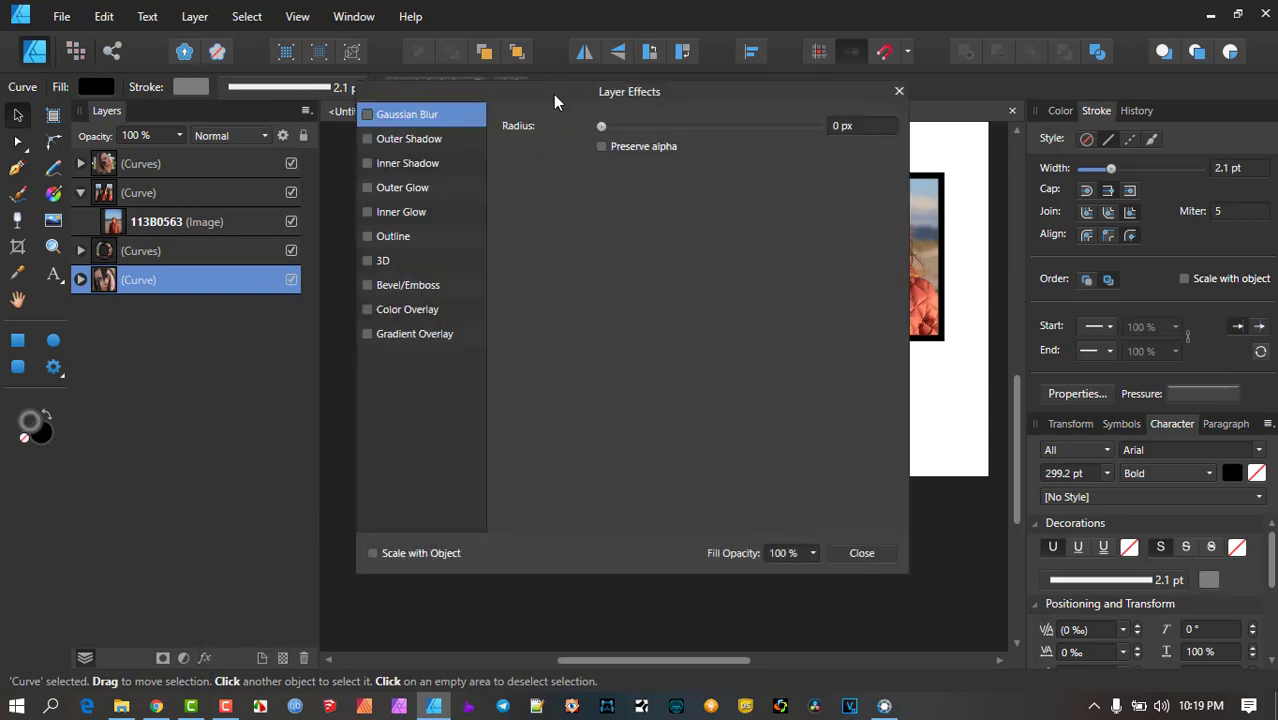
drag(553, 94, 946, 141)
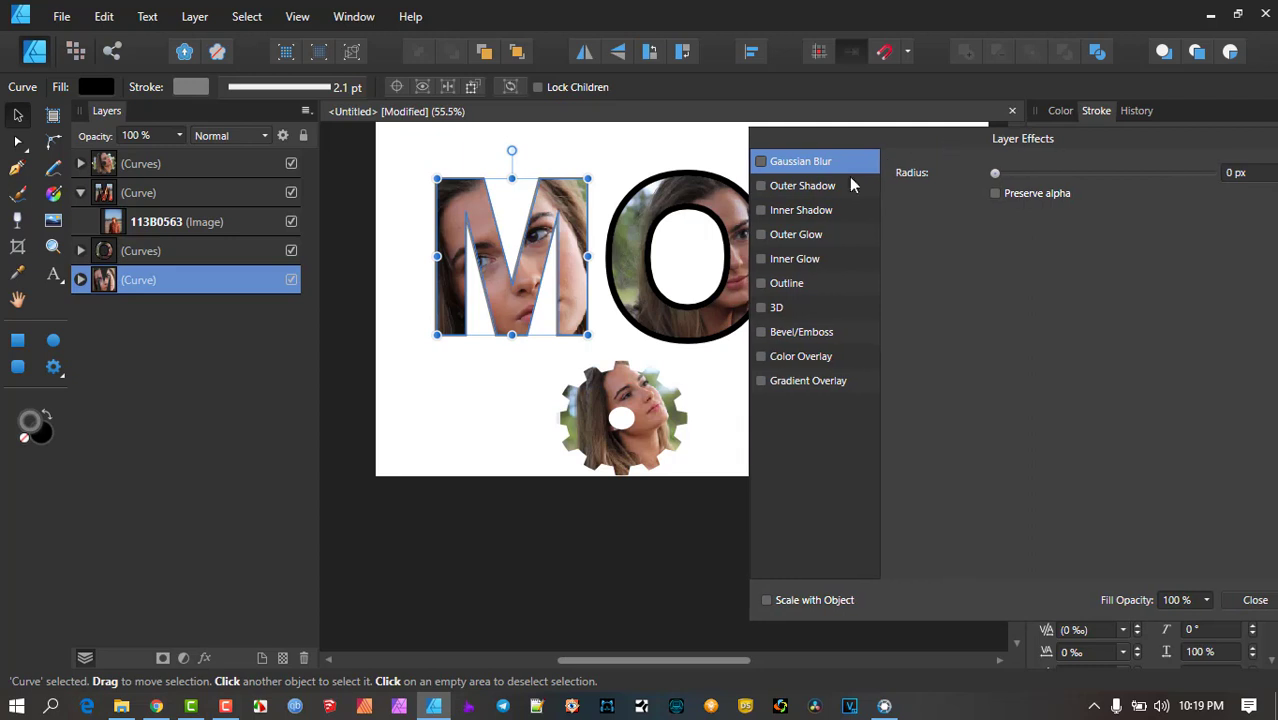
click(786, 186)
drag(995, 217, 1132, 220)
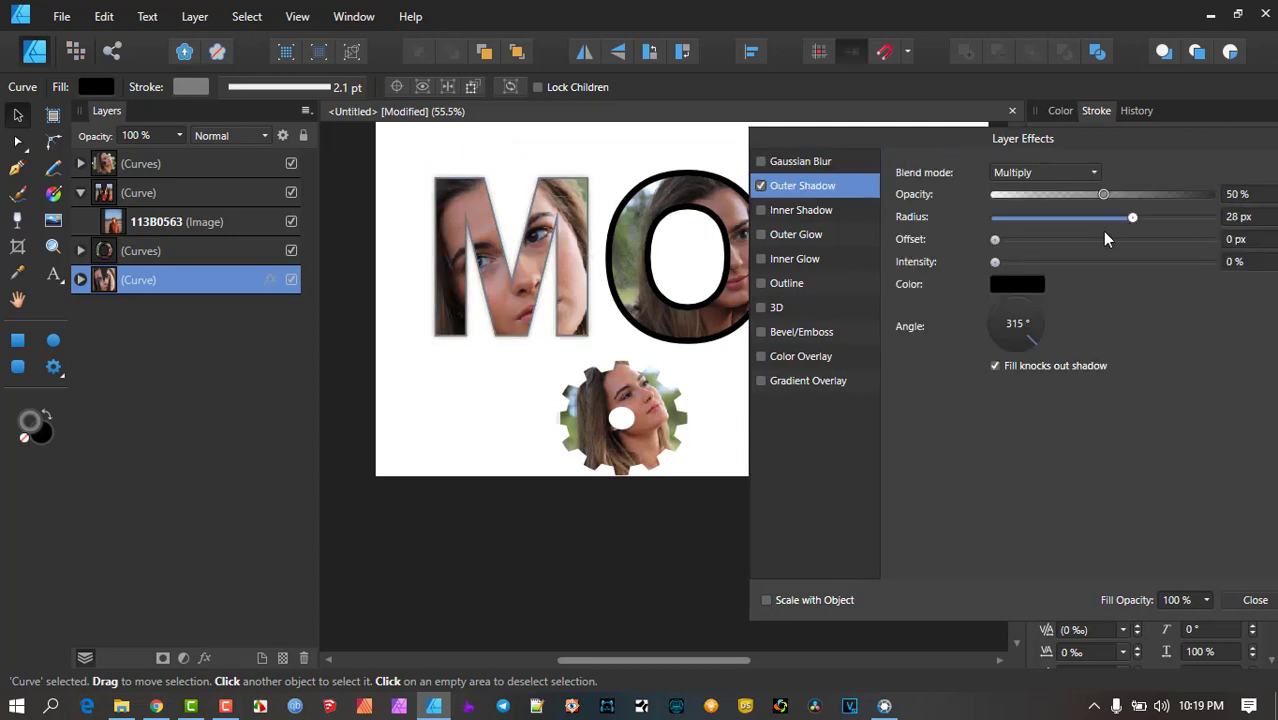
Set the first M's shadow offset to 23 px and intensity to 16%, and close the layer effects
drag(995, 239, 1121, 248)
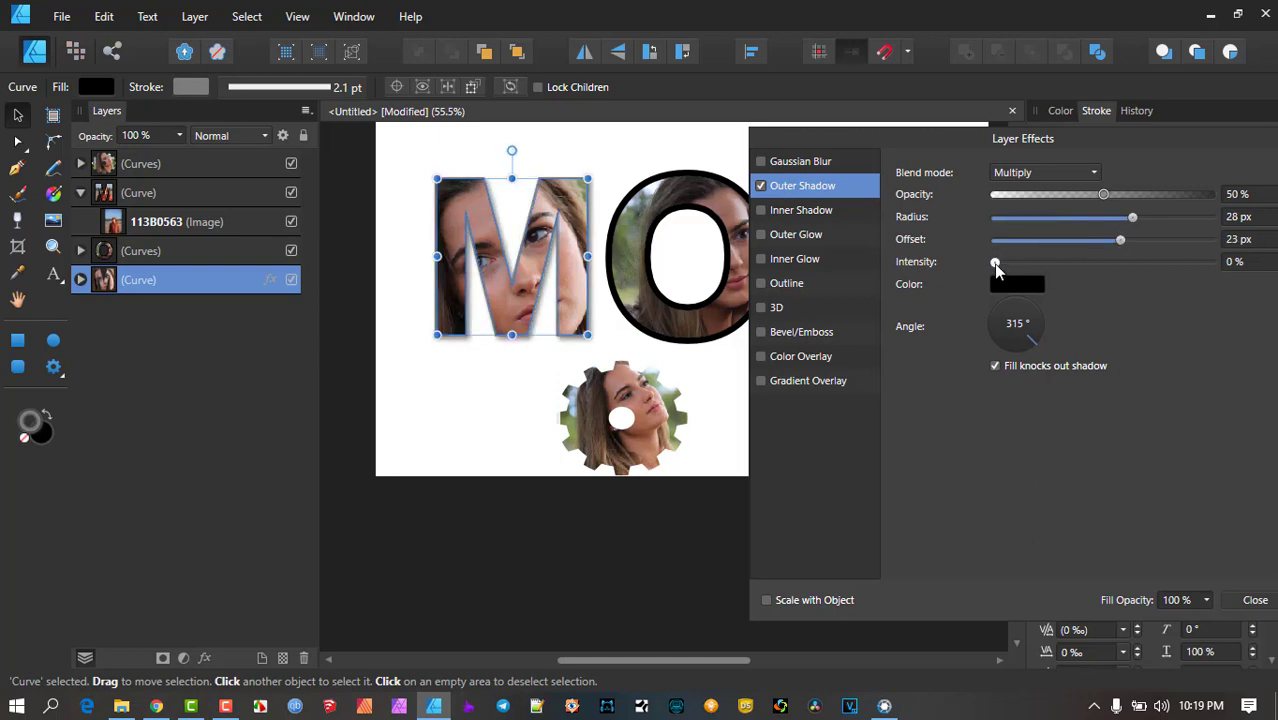
drag(995, 262, 1029, 263)
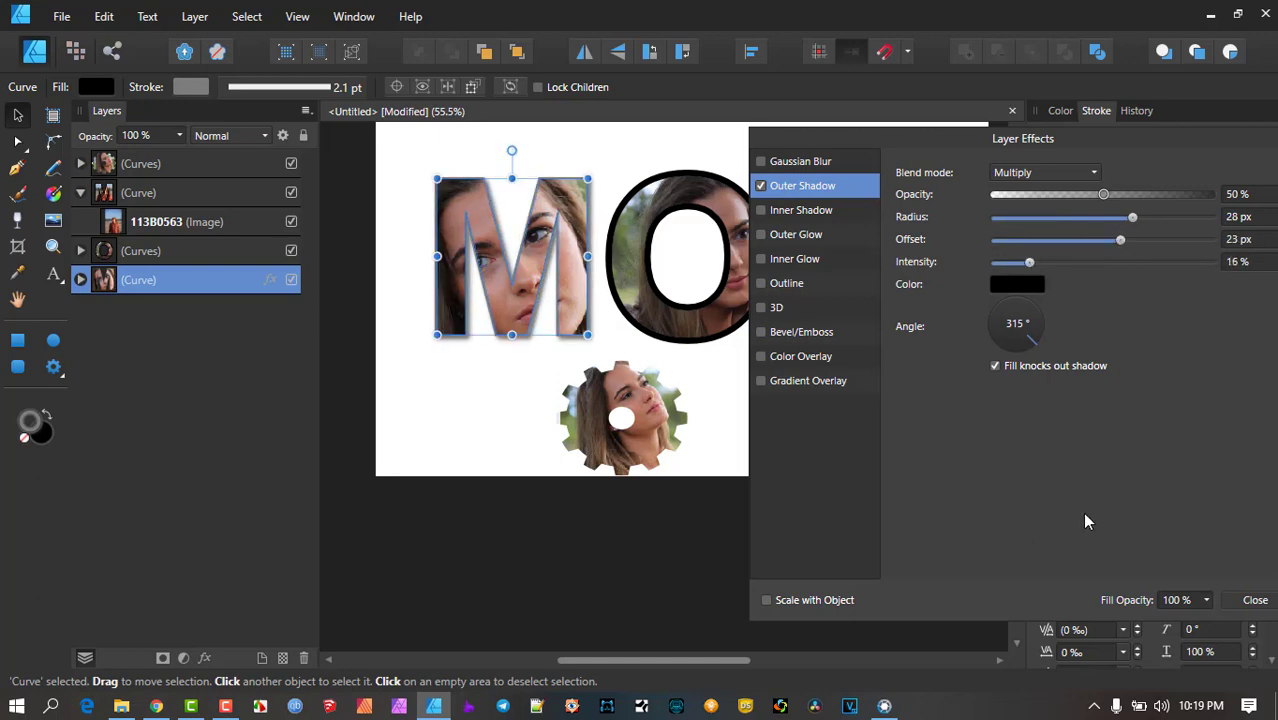
click(1254, 599)
Deselect the first M and inspect the outer shadow along its edges up close
scroll(599, 320, up, 3)
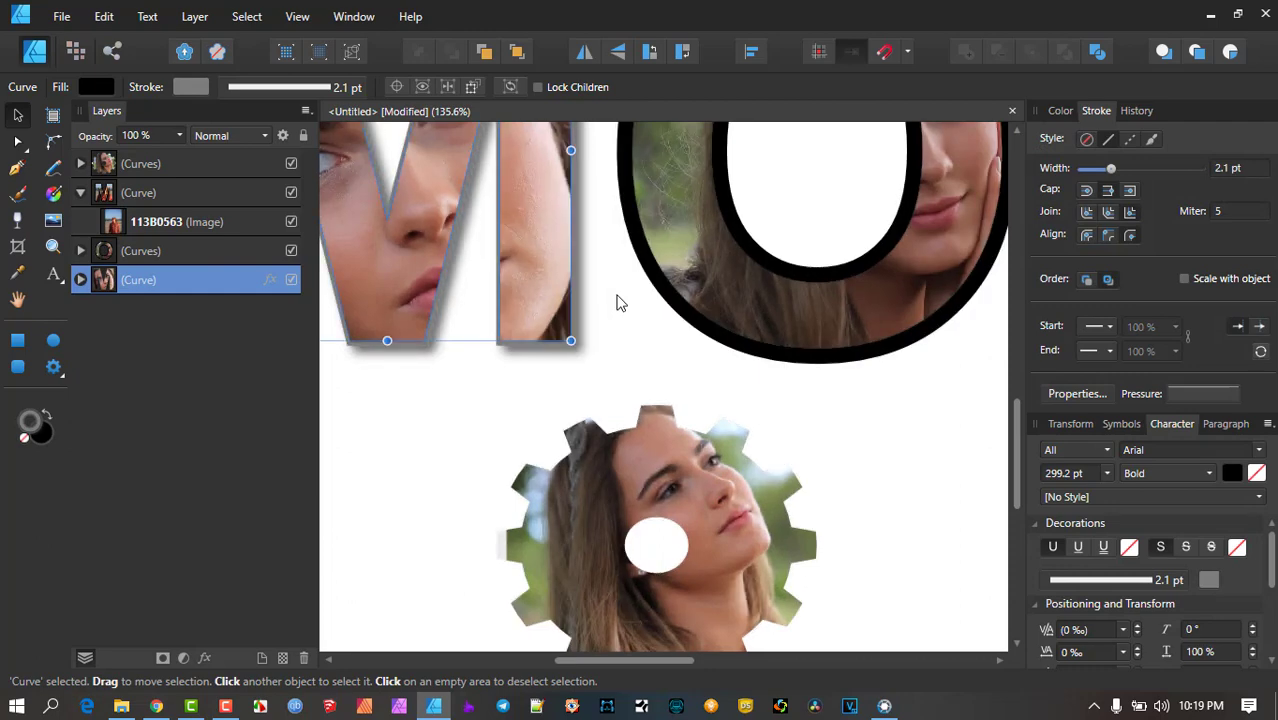
click(616, 300)
scroll(564, 262, down, 3)
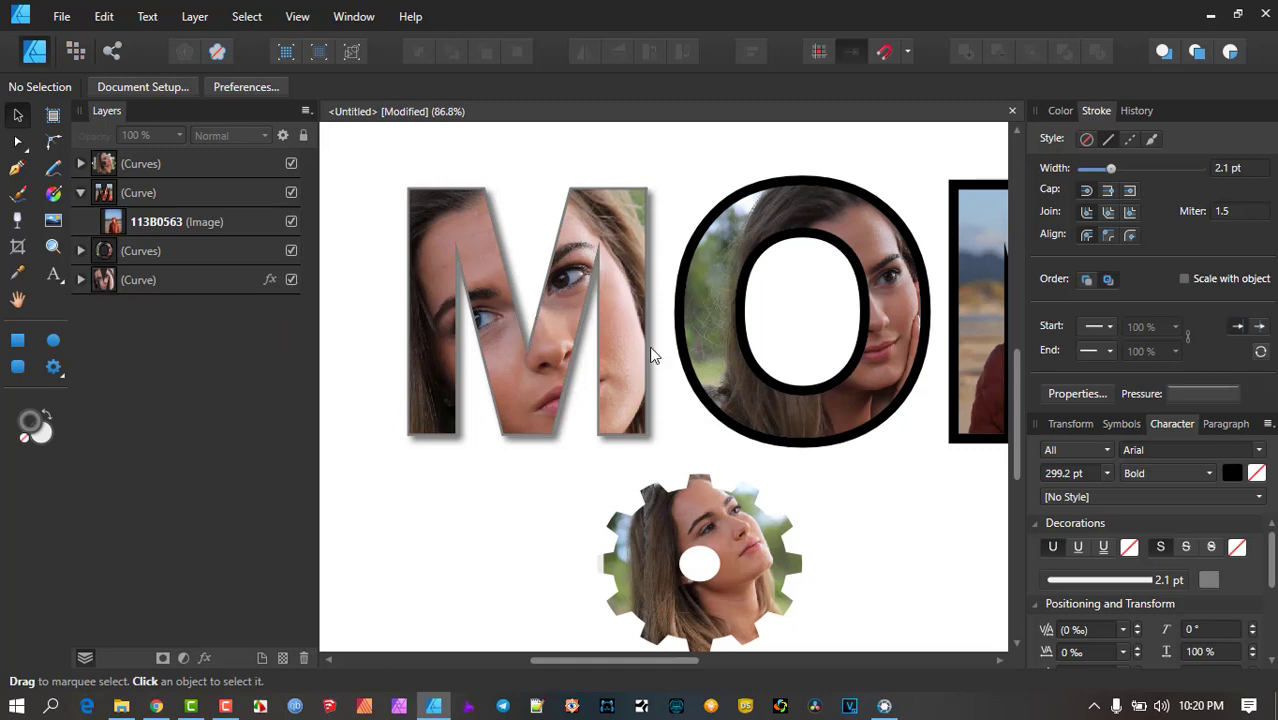
Reselect the first M, and switch the selection to the O
click(206, 278)
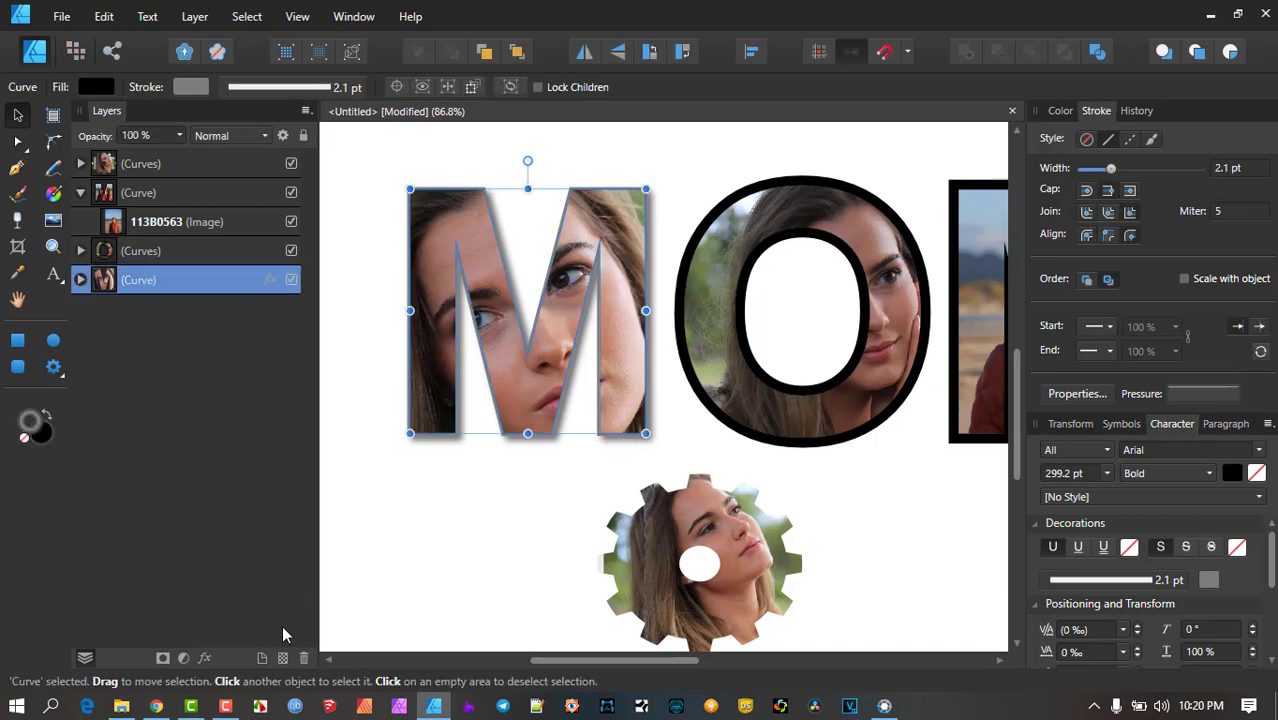
scroll(439, 451, down, 1)
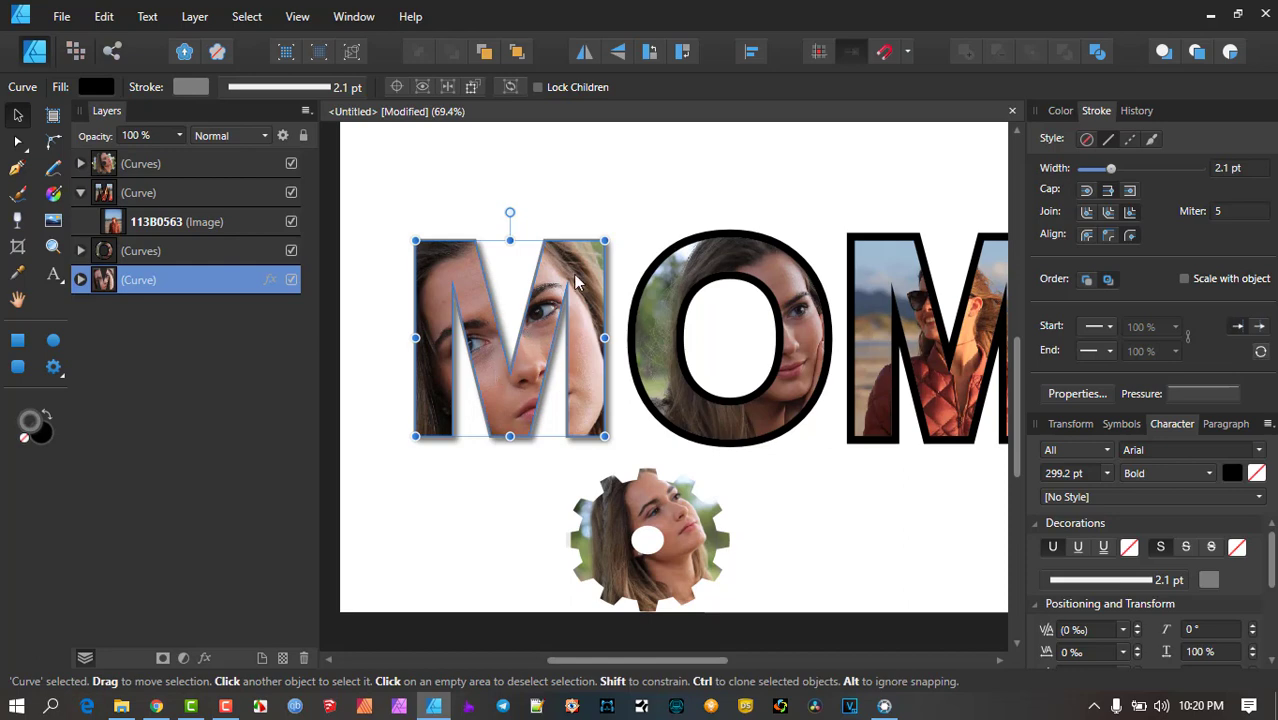
click(726, 438)
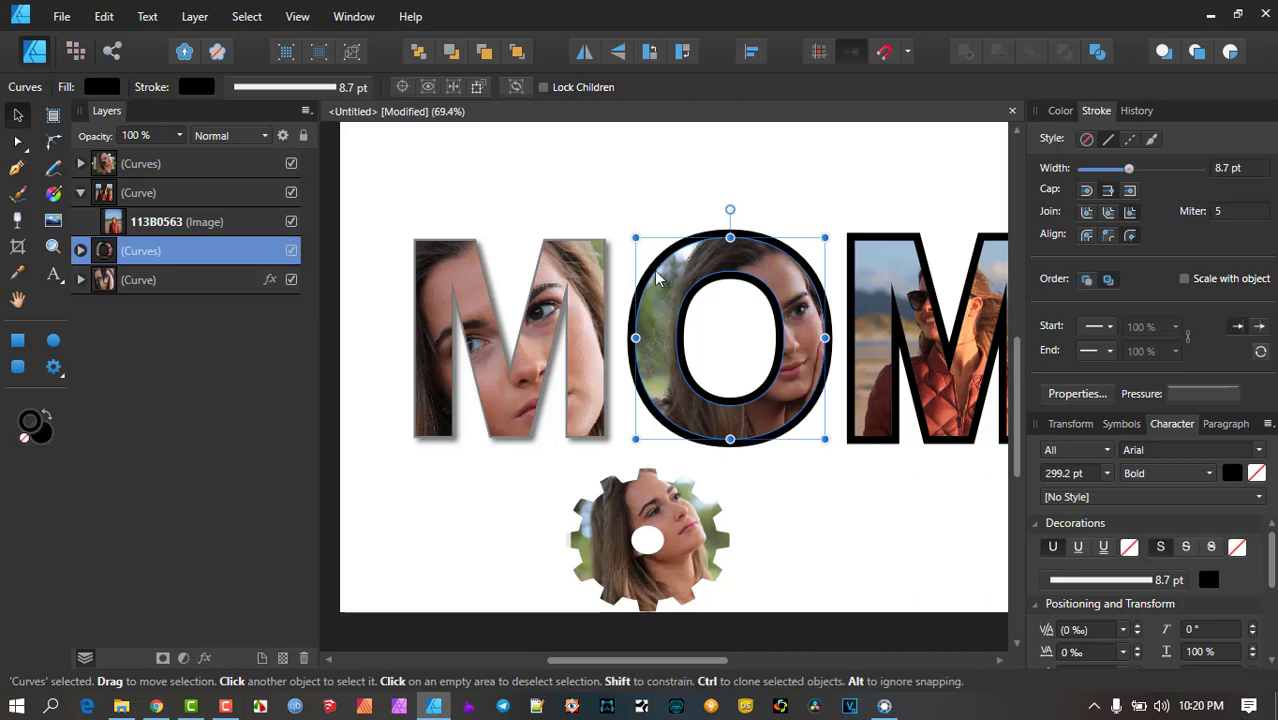
scroll(650, 305, down, 2)
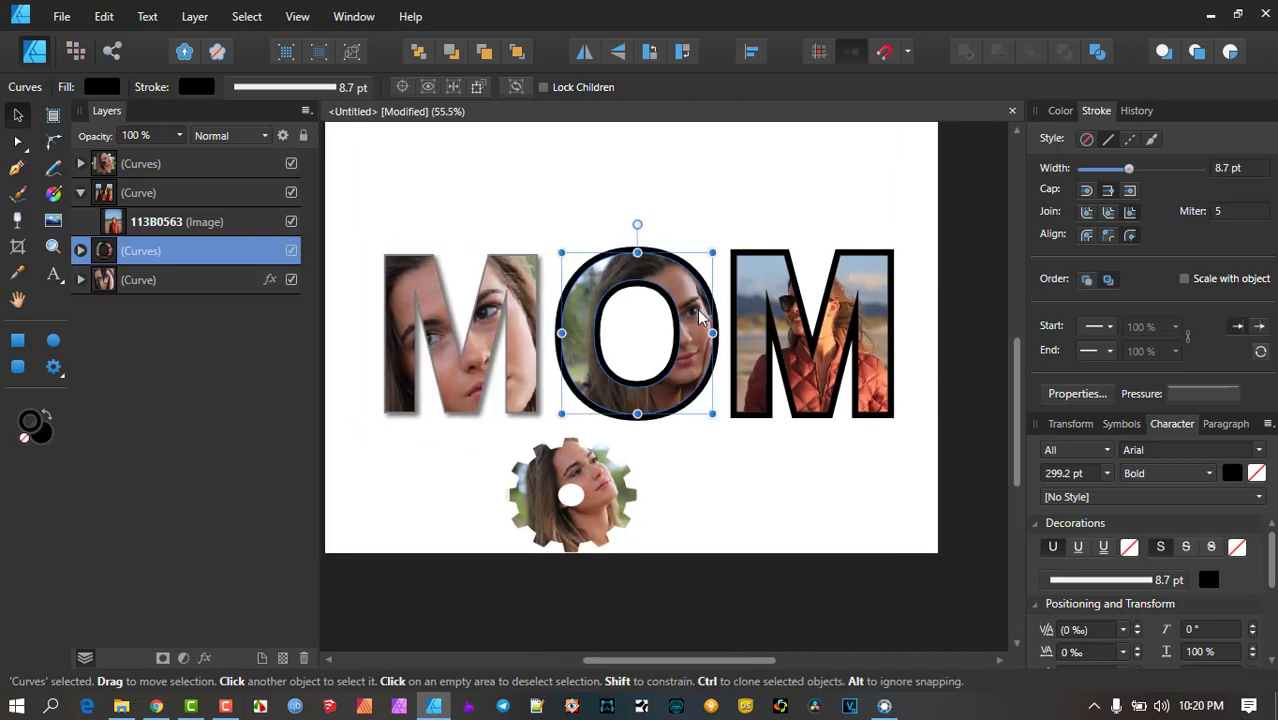